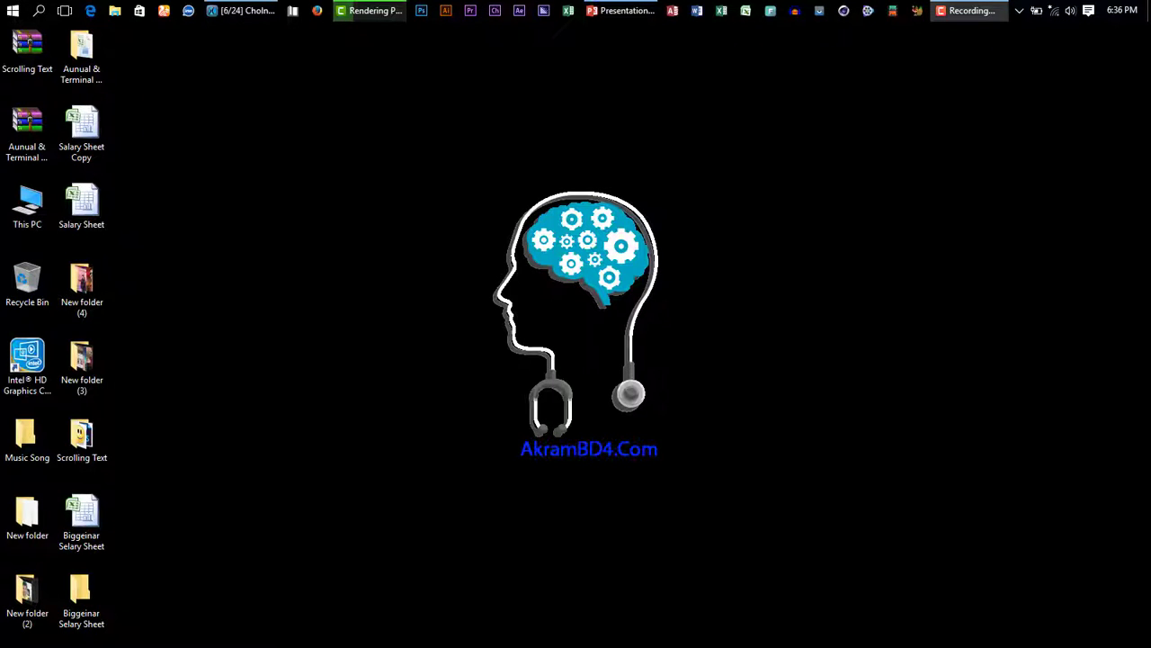
Delete the subtitle placeholder to leave slide 1 blank
{"action": "left_click", "coordinate": [620, 10]}
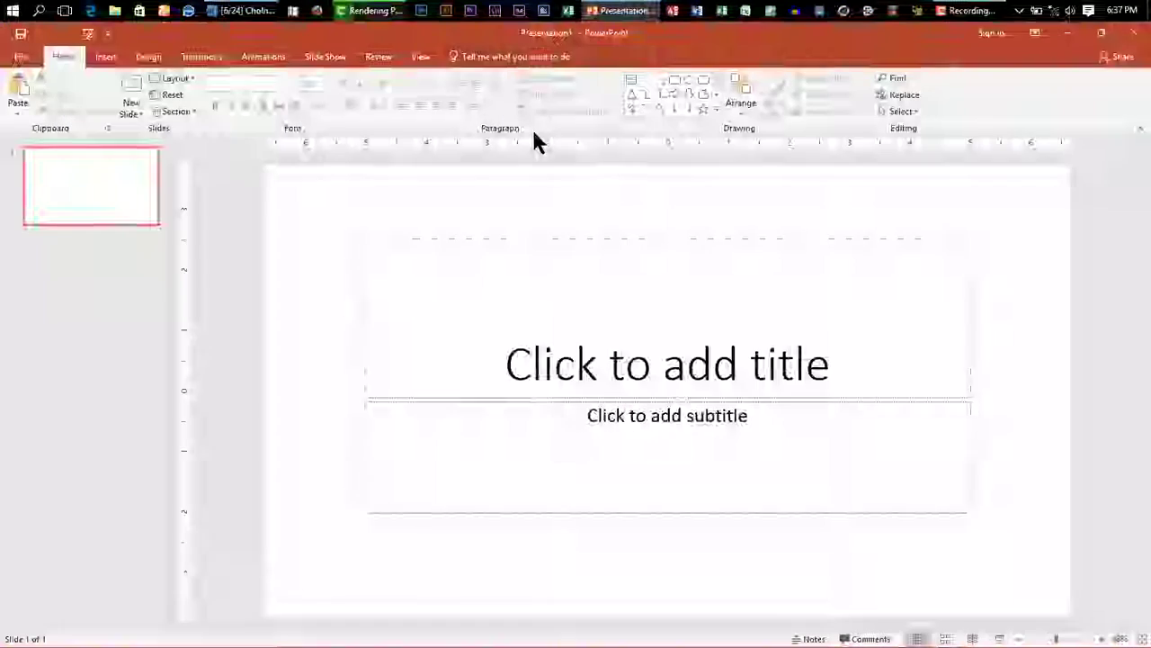
{"action": "left_click", "coordinate": [563, 401]}
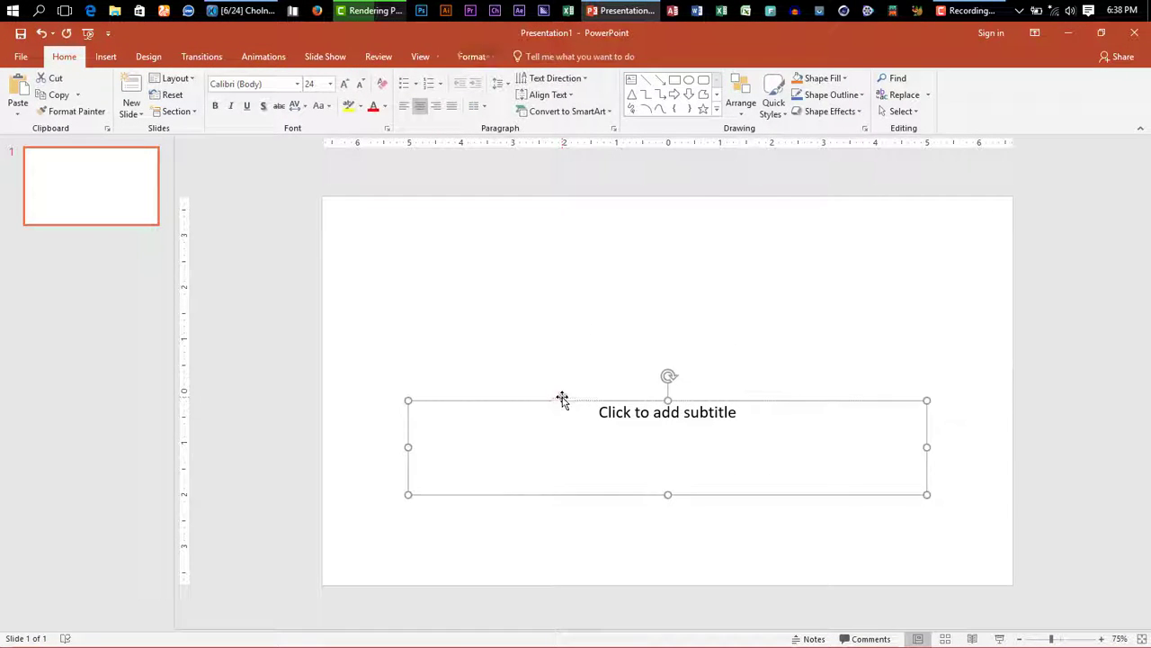
{"action": "key", "text": "Delete"}
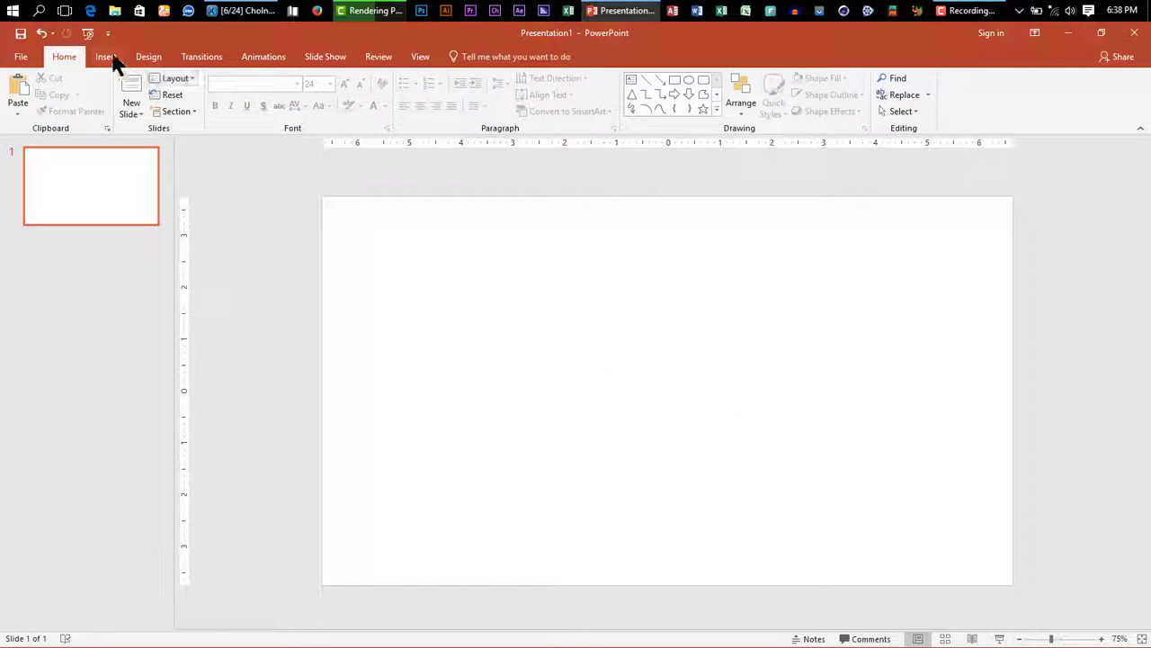
Pick the Oval shape from the Insert > Shapes gallery
{"action": "left_click", "coordinate": [106, 57]}
{"action": "left_click", "coordinate": [247, 93]}
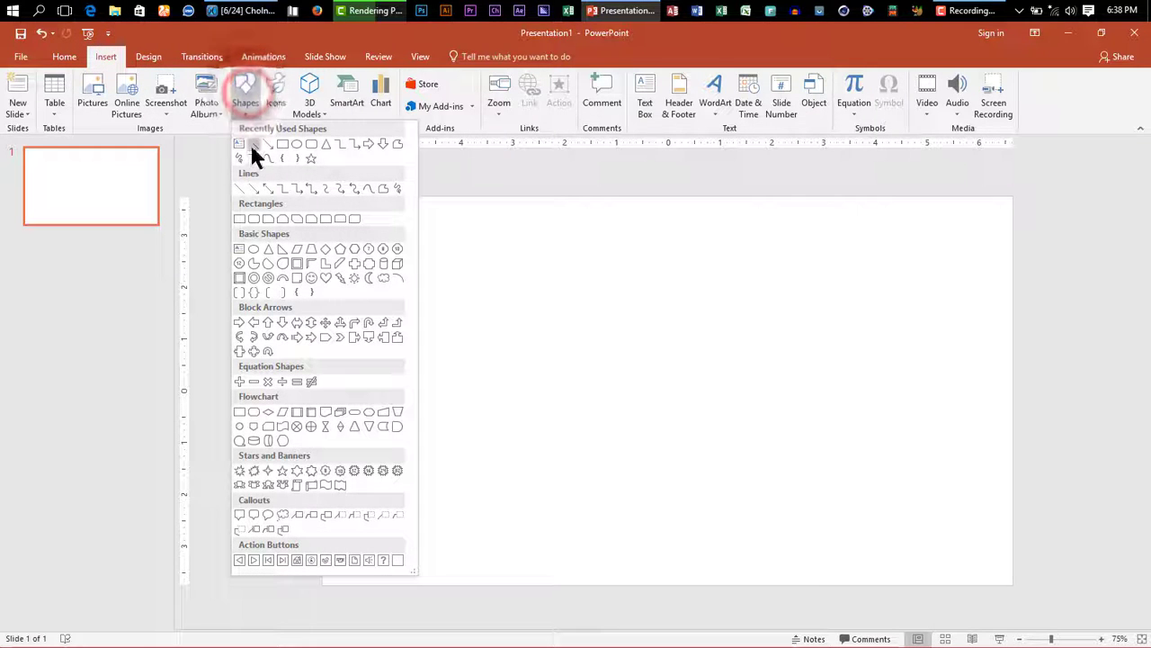
{"action": "left_click", "coordinate": [293, 144]}
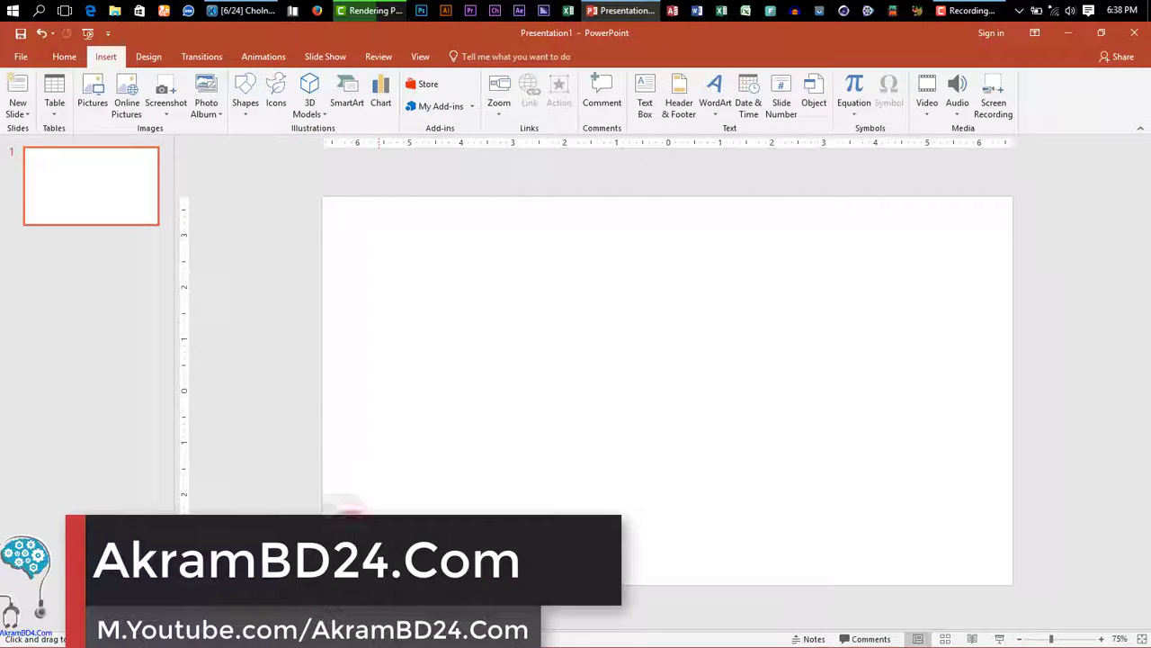
Draw a small circle at the lower left and give it an upward Lines motion path
{"action": "left_click", "coordinate": [362, 538]}
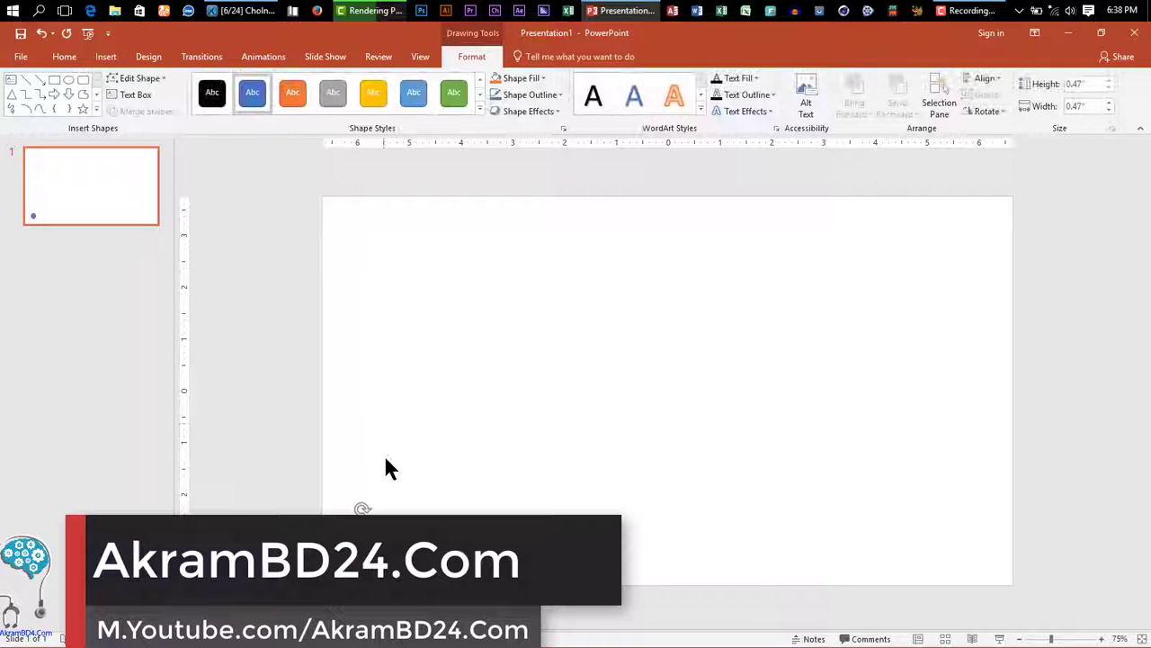
{"action": "left_click", "coordinate": [263, 61]}
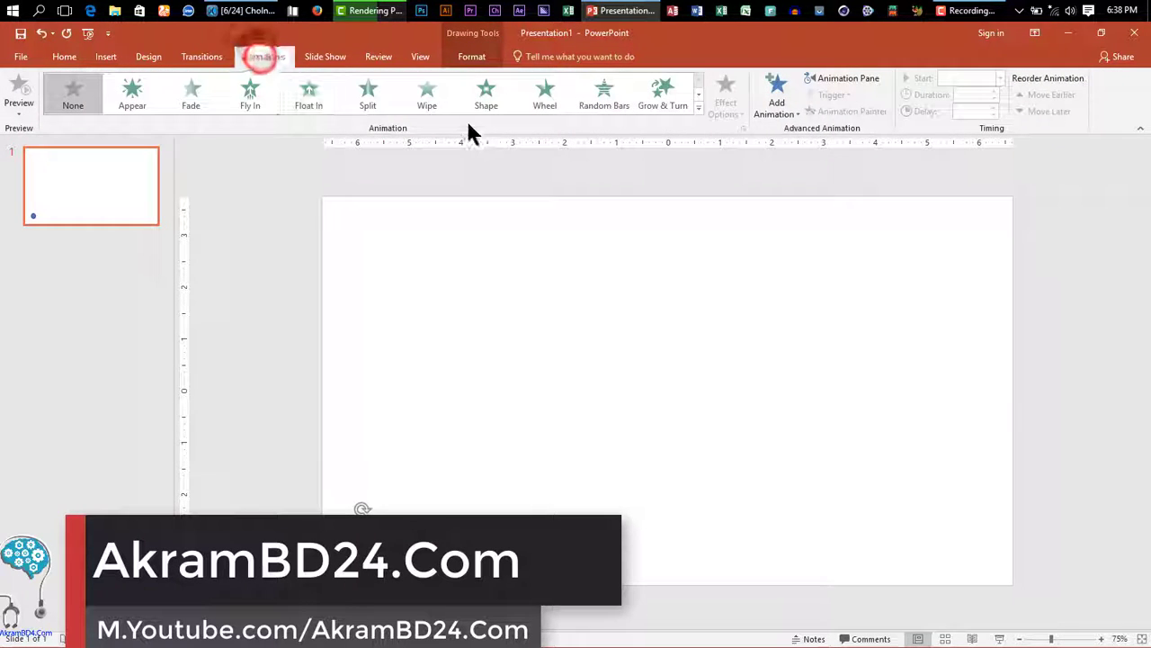
{"action": "left_click", "coordinate": [695, 102]}
{"action": "left_click", "coordinate": [77, 466]}
{"action": "left_click", "coordinate": [725, 102]}
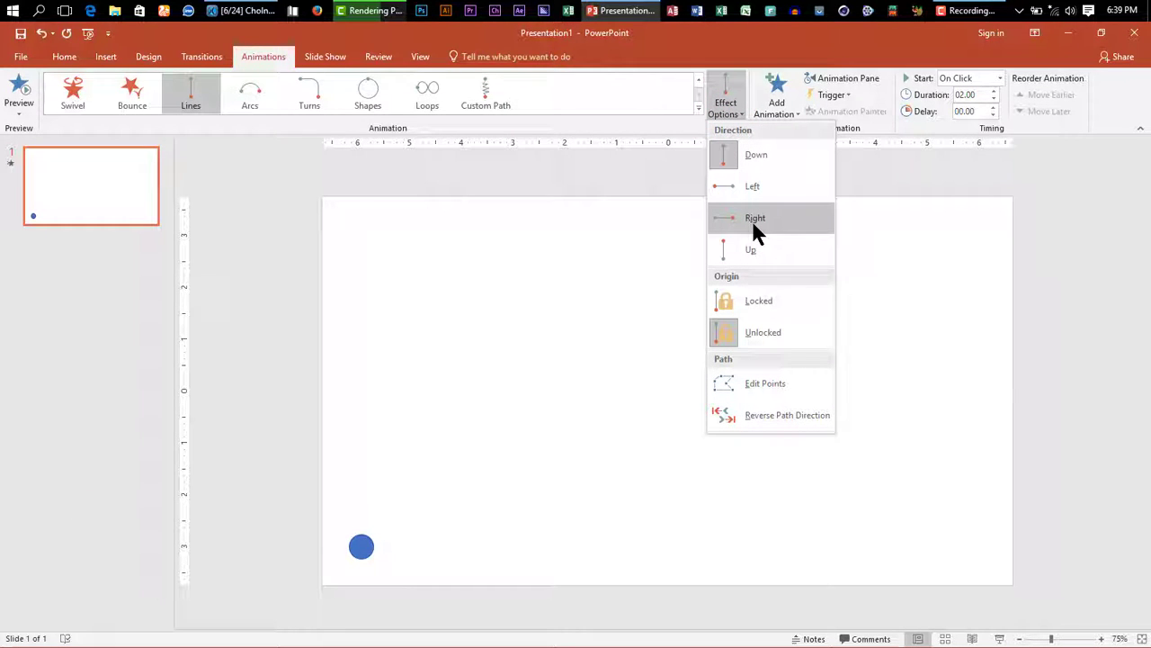
{"action": "left_click", "coordinate": [758, 252]}
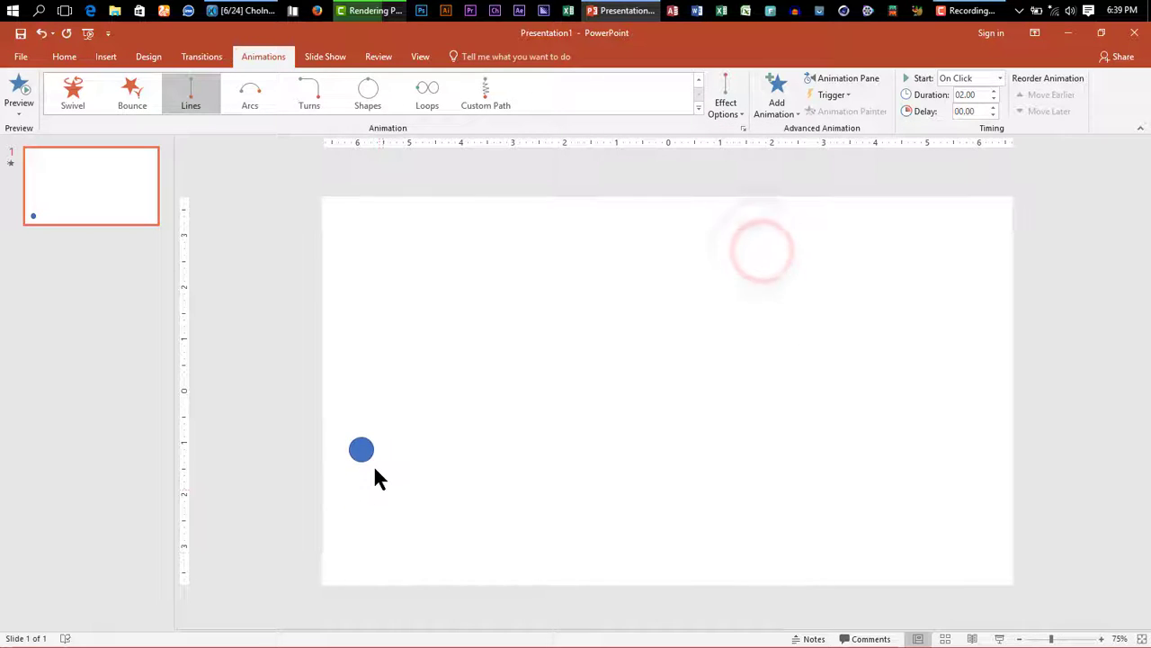
Stretch the motion path's end to the top of the slide and show the Animation Pane
{"action": "left_click_drag", "start_coordinate": [363, 452], "coordinate": [364, 215]}
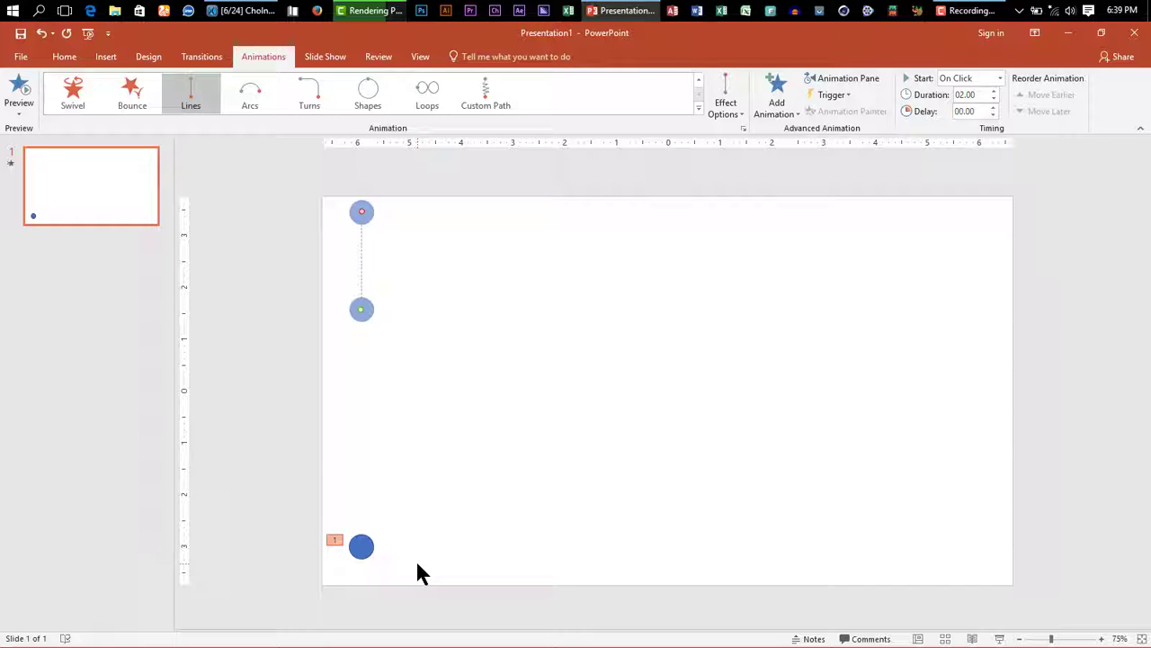
{"action": "key", "text": "ctrl+z"}
{"action": "left_click", "coordinate": [440, 429]}
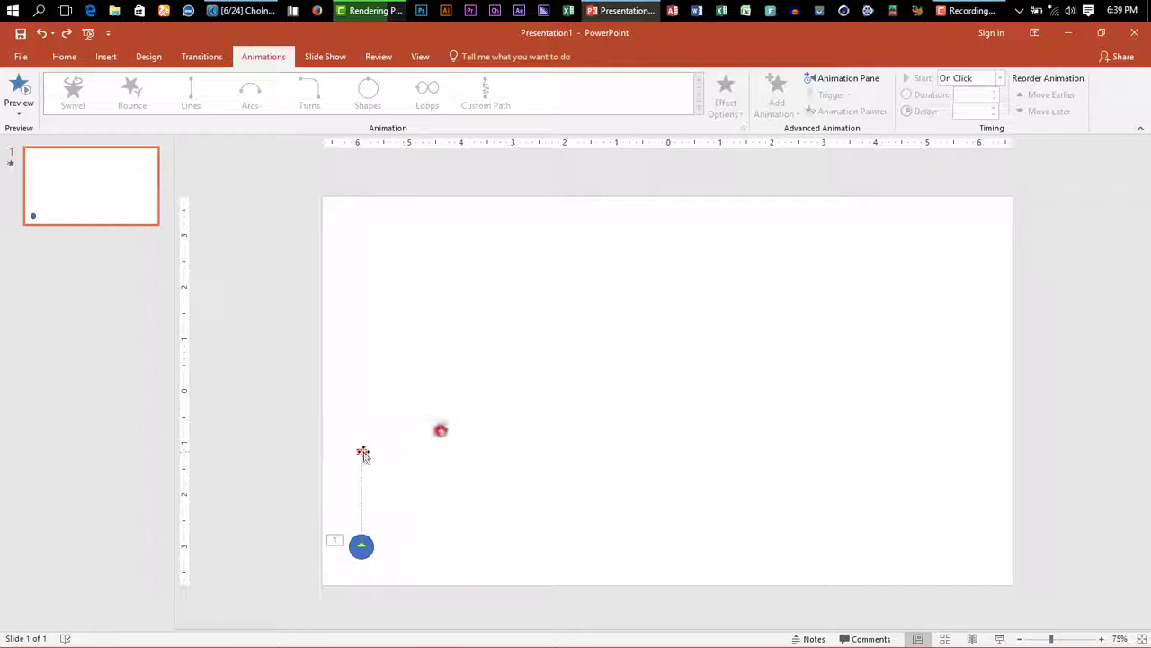
{"action": "left_click", "coordinate": [362, 454]}
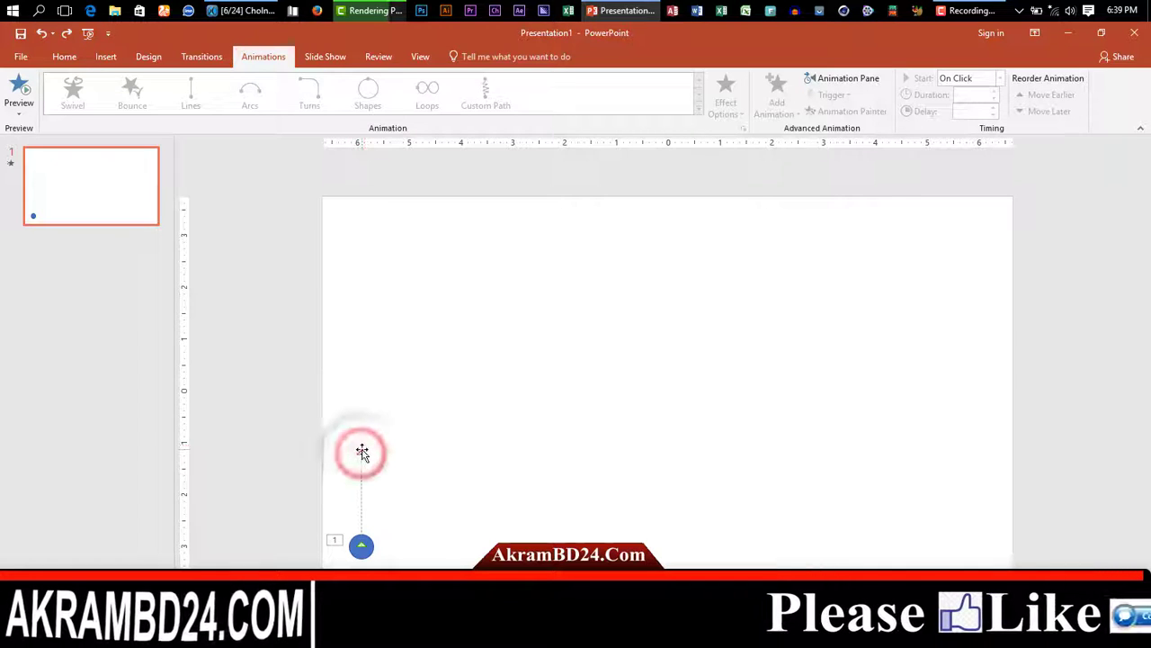
{"action": "left_click", "coordinate": [361, 450]}
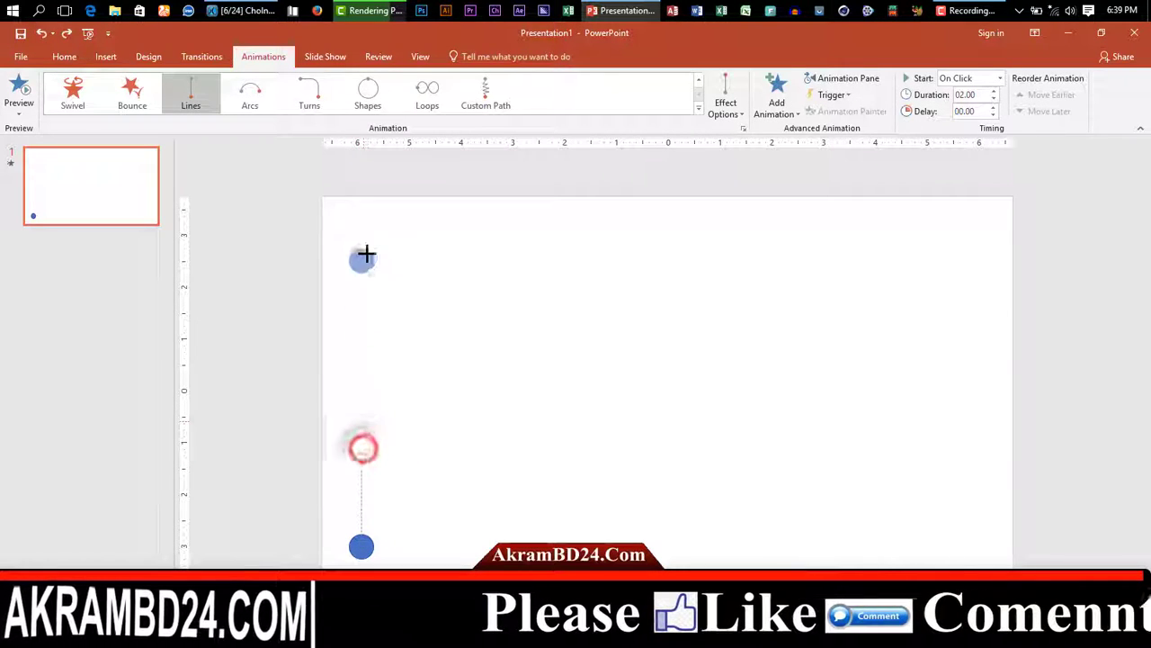
{"action": "left_click_drag", "start_coordinate": [365, 254], "coordinate": [361, 211]}
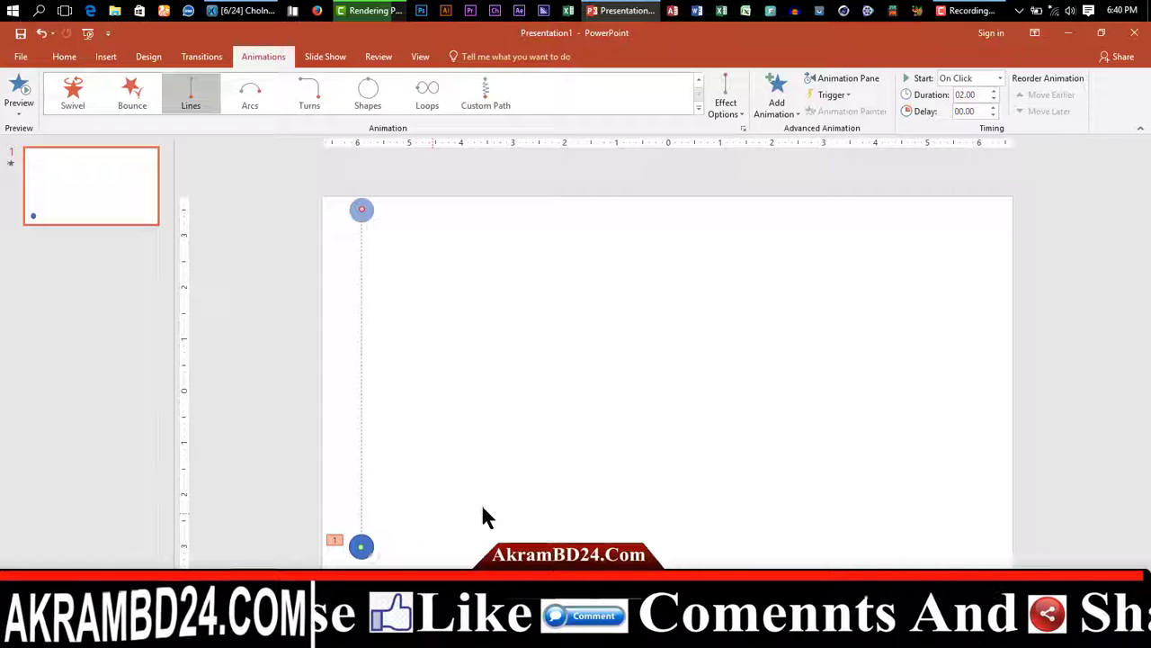
{"action": "left_click", "coordinate": [843, 78]}
Set the circle's motion animation to start With Previous
{"action": "left_click", "coordinate": [1131, 198]}
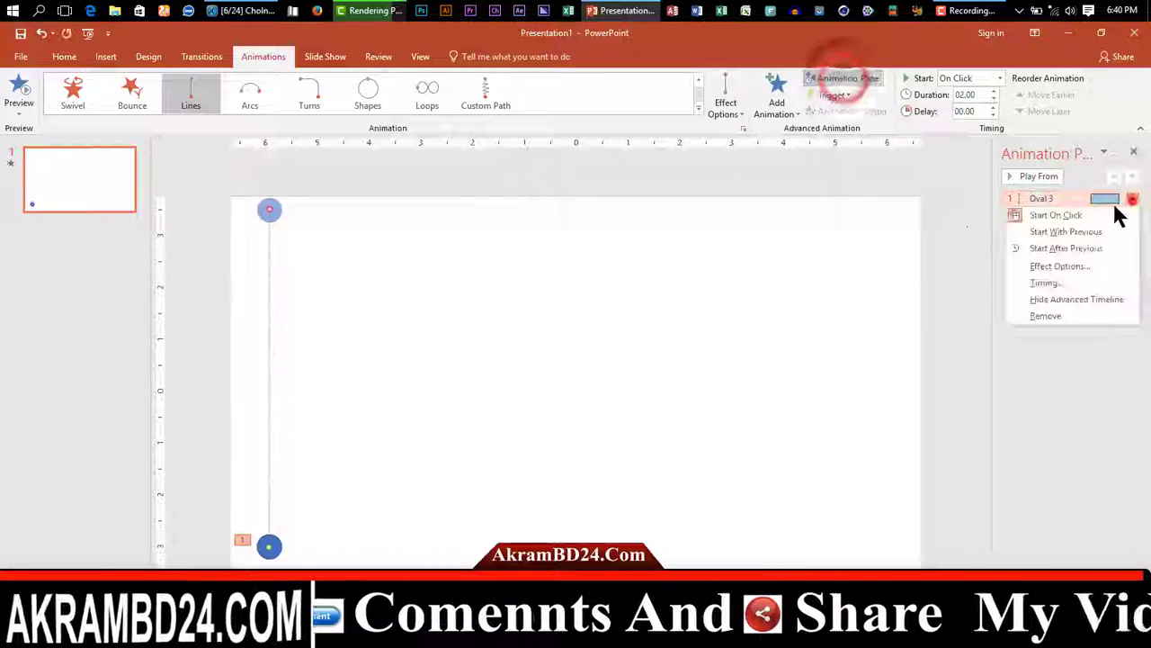
{"action": "left_click", "coordinate": [1066, 231]}
{"action": "left_click", "coordinate": [1131, 199]}
{"action": "left_click", "coordinate": [1090, 266]}
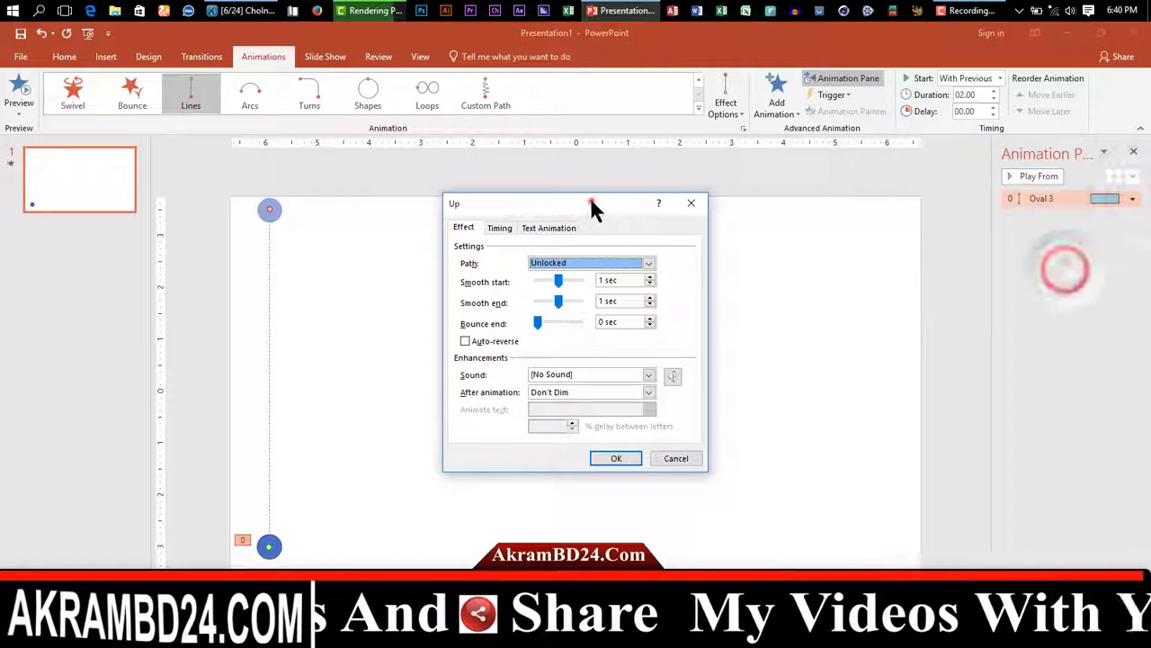
{"action": "left_click_drag", "start_coordinate": [591, 208], "coordinate": [625, 203]}
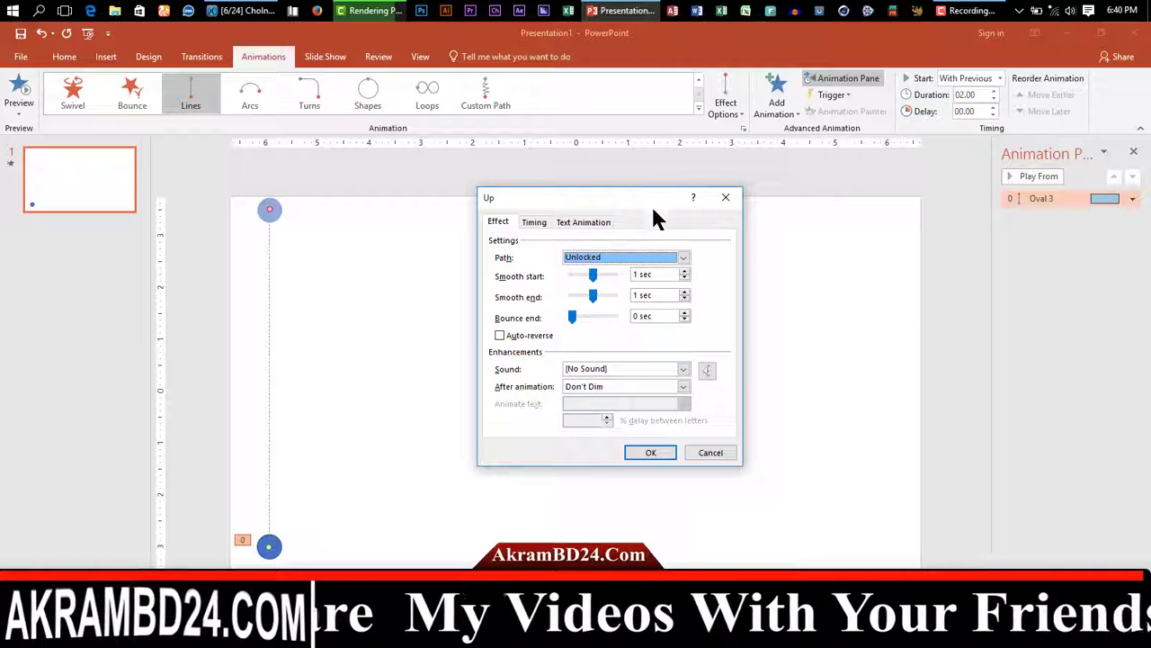
{"action": "left_click", "coordinate": [720, 453]}
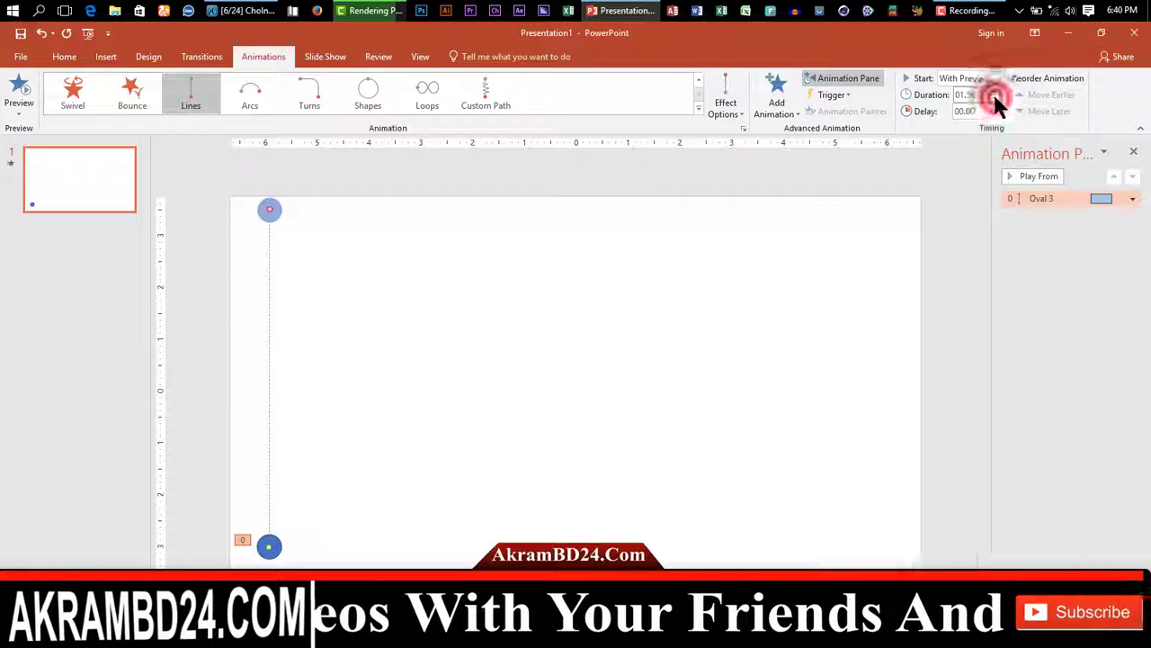
Give the motion a 1.5-second duration, Repeat Until End of Slide, and Auto-reverse
{"action": "left_click", "coordinate": [1132, 199]}
{"action": "left_click", "coordinate": [1047, 261]}
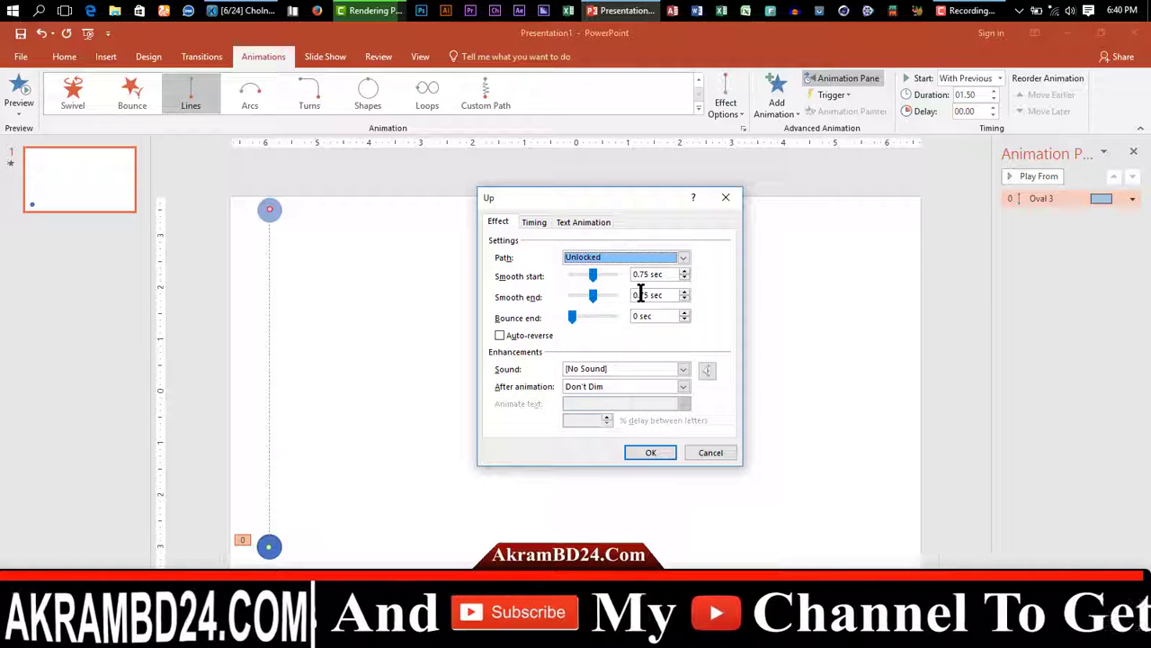
{"action": "left_click", "coordinate": [534, 222]}
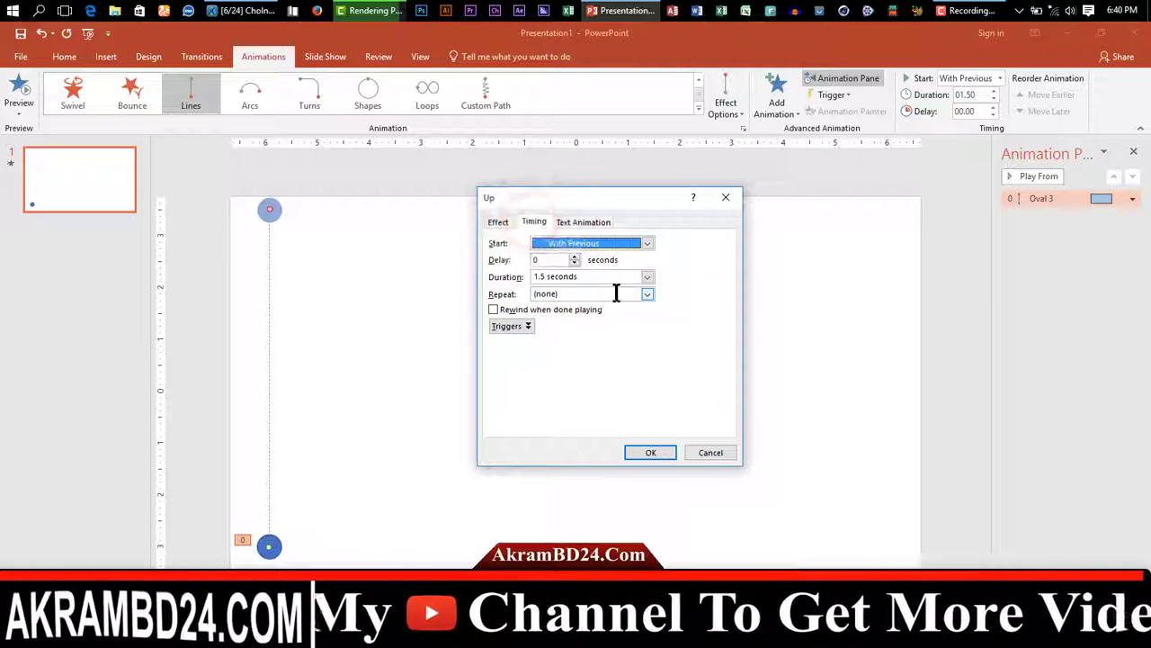
{"action": "left_click", "coordinate": [646, 277]}
{"action": "left_click", "coordinate": [647, 295]}
{"action": "left_click", "coordinate": [607, 368]}
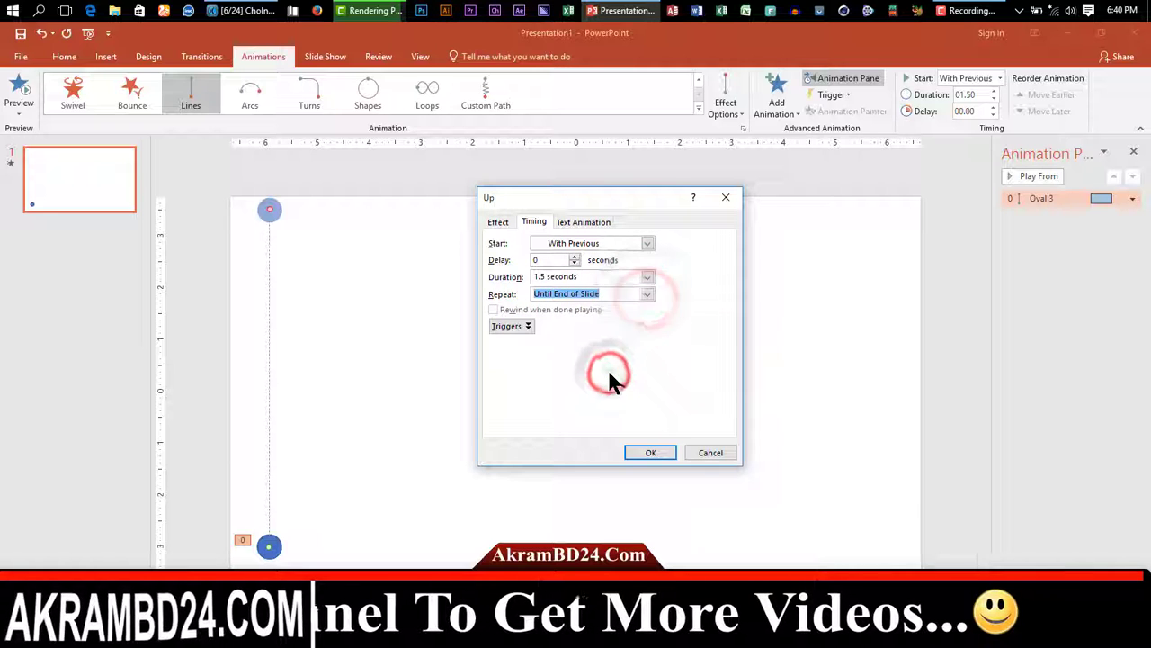
{"action": "left_click", "coordinate": [500, 222]}
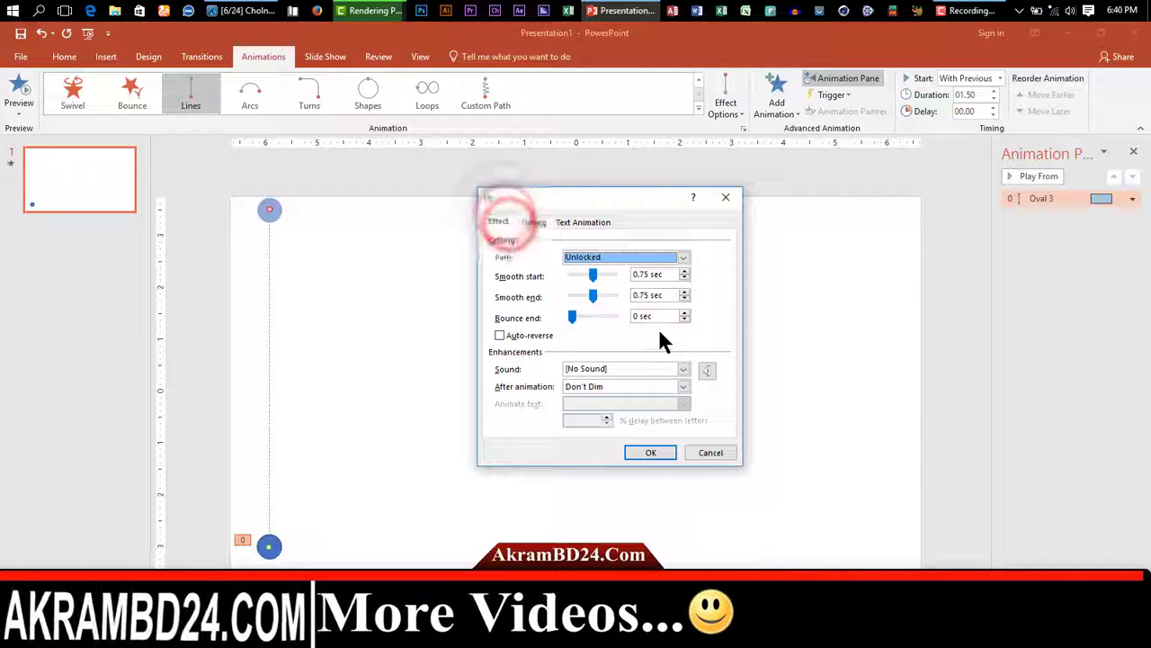
{"action": "left_click", "coordinate": [522, 336]}
{"action": "left_click", "coordinate": [653, 452]}
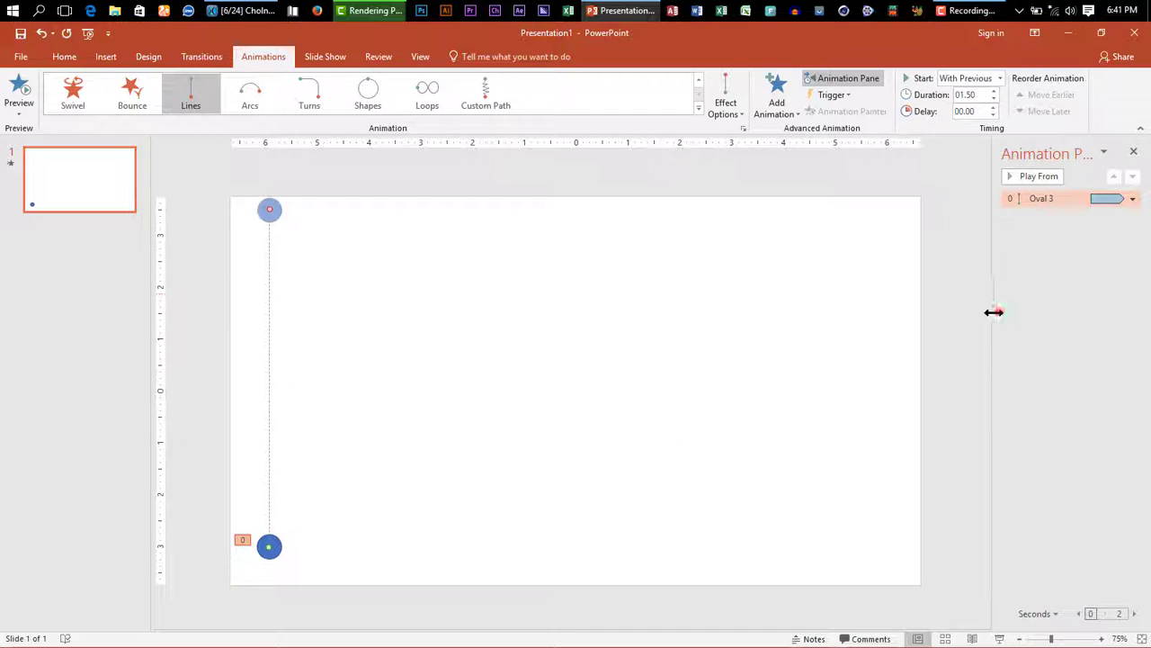
Add a Fill Color emphasis to the circle, starting With Previous
{"action": "left_click_drag", "start_coordinate": [993, 312], "coordinate": [763, 315]}
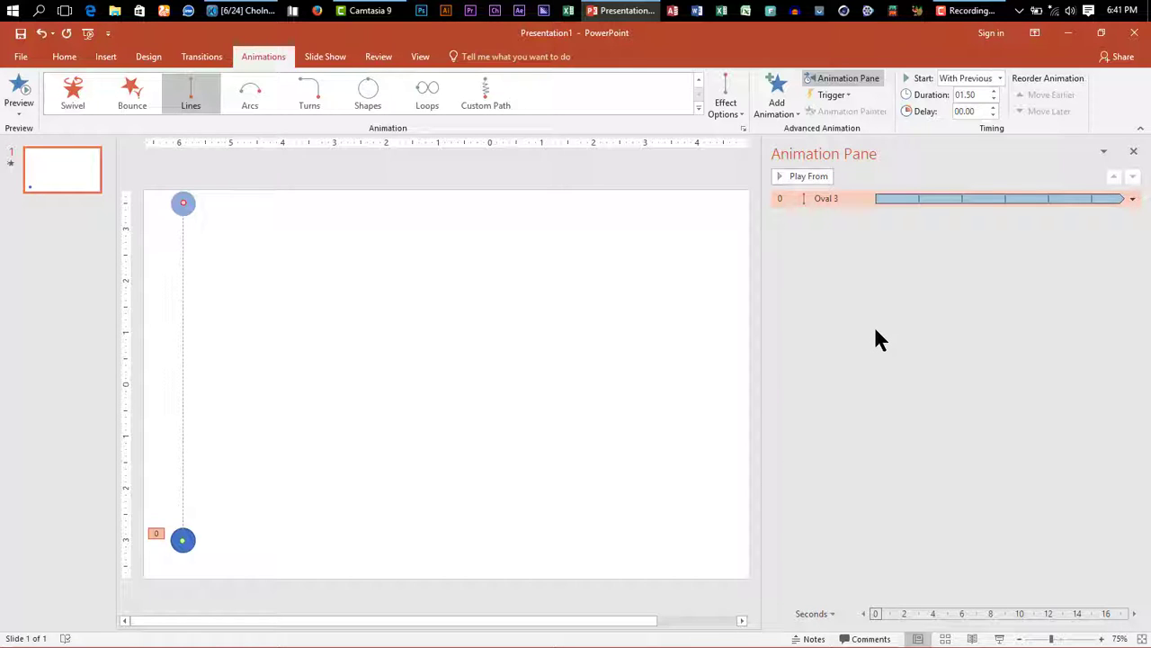
{"action": "left_click", "coordinate": [183, 540]}
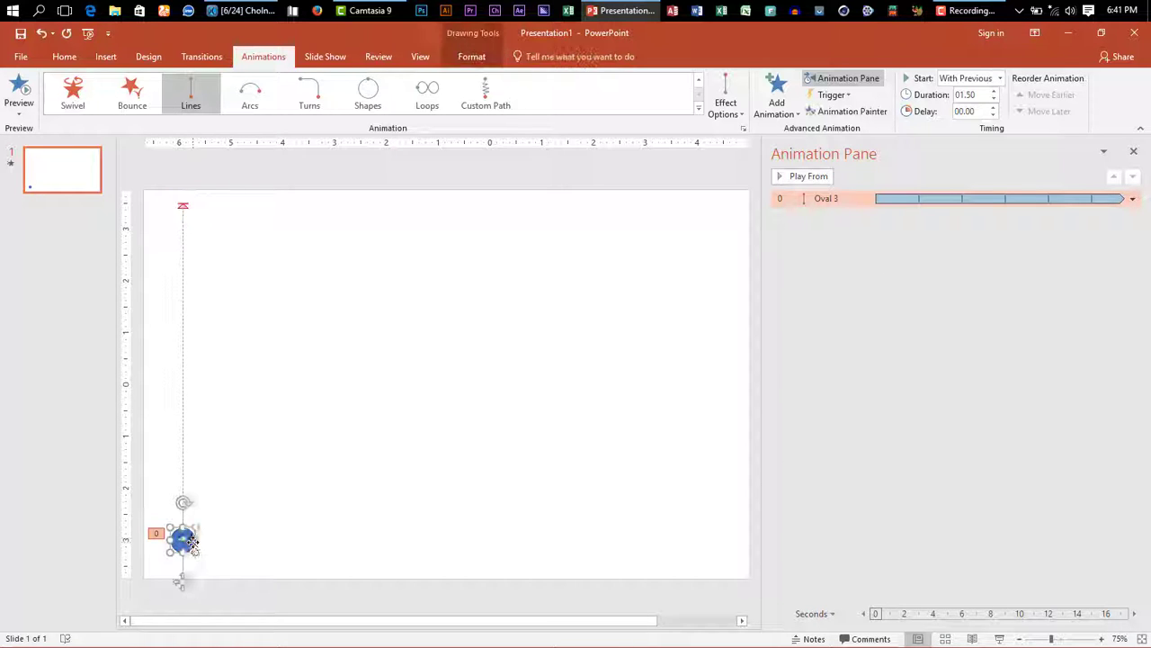
{"action": "left_click", "coordinate": [778, 97]}
{"action": "left_click", "coordinate": [906, 389]}
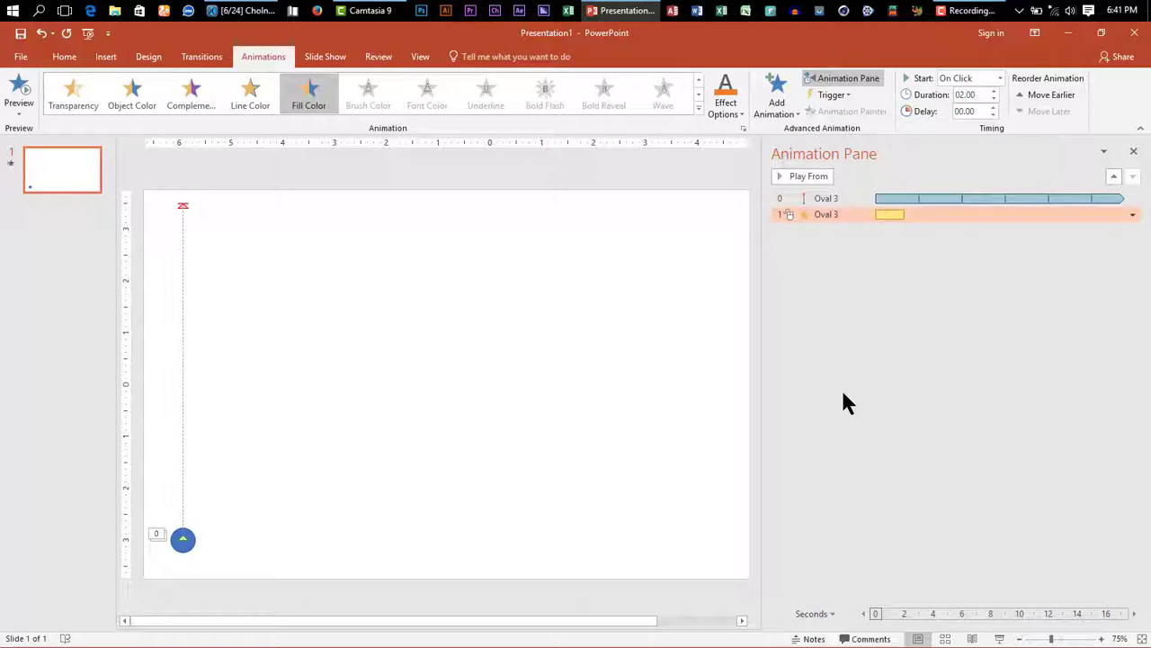
{"action": "left_click", "coordinate": [1133, 216]}
{"action": "left_click", "coordinate": [1071, 250]}
Set the animated fill colour to yellow
{"action": "left_click", "coordinate": [1133, 216]}
{"action": "left_click", "coordinate": [1072, 281]}
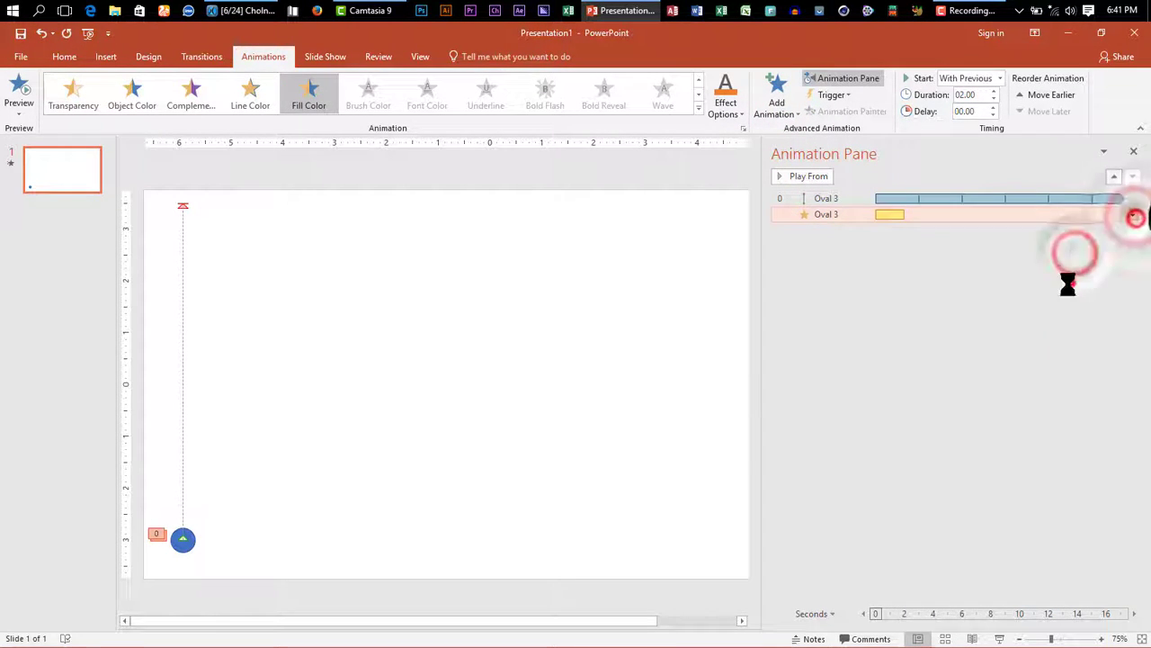
{"action": "left_click", "coordinate": [681, 260]}
{"action": "left_click", "coordinate": [618, 301]}
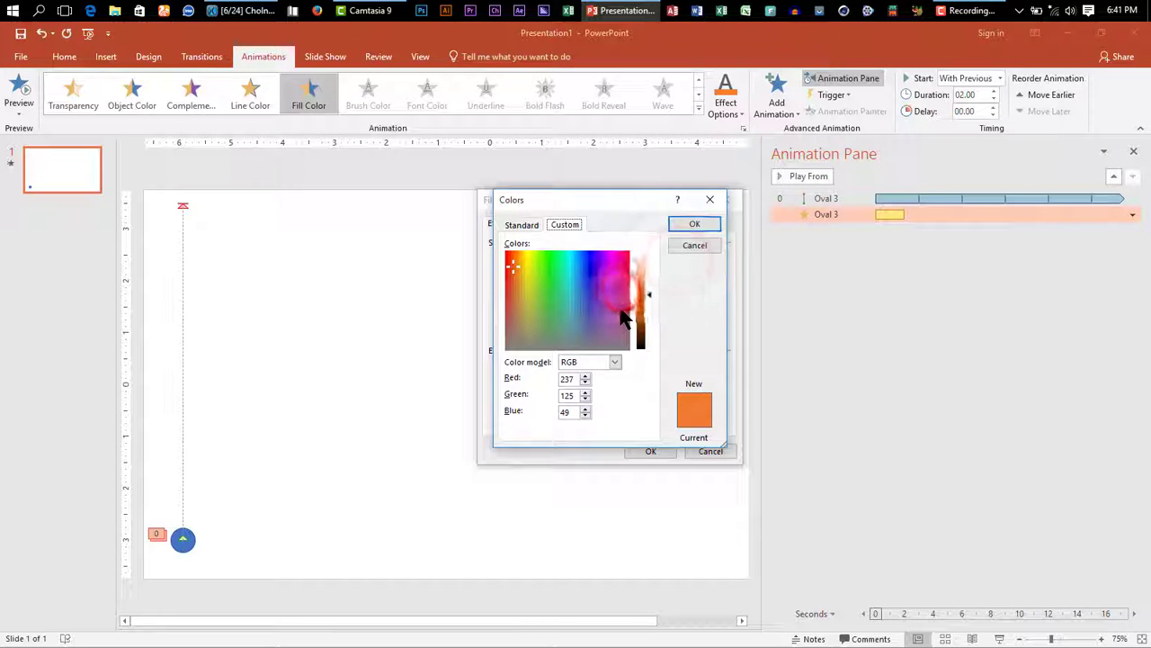
{"action": "left_click", "coordinate": [694, 223]}
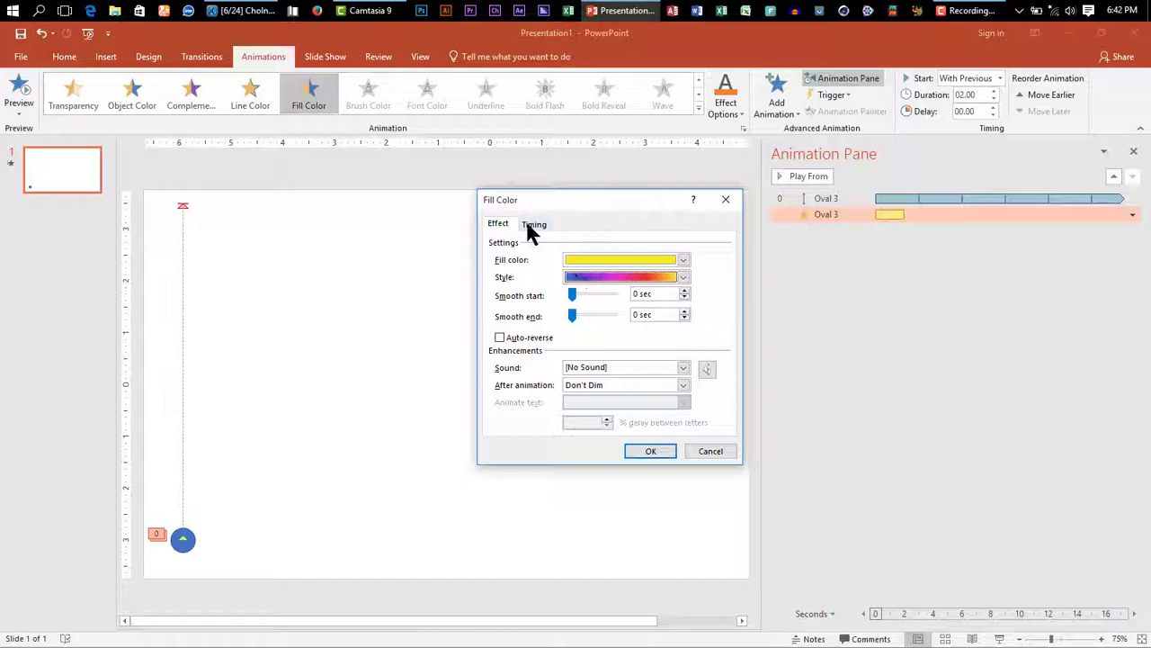
Make the colour change Repeat Until End of Slide and Auto-reverse
{"action": "left_click", "coordinate": [534, 224]}
{"action": "left_click", "coordinate": [647, 296]}
{"action": "left_click", "coordinate": [610, 375]}
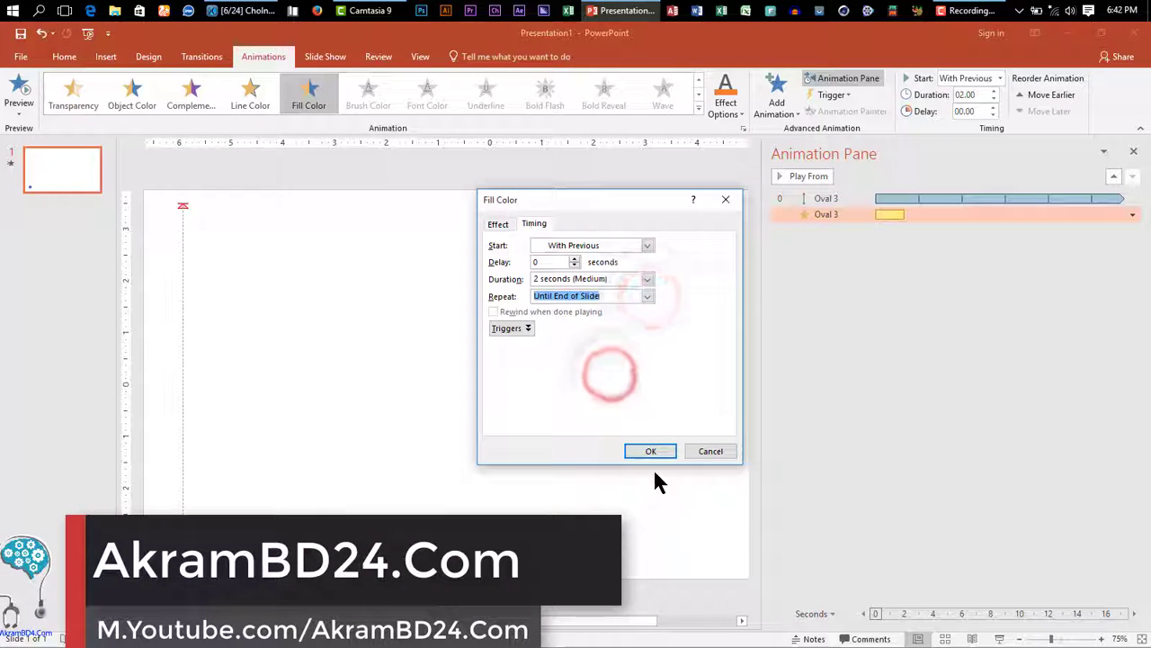
{"action": "left_click", "coordinate": [497, 224]}
{"action": "left_click", "coordinate": [522, 338]}
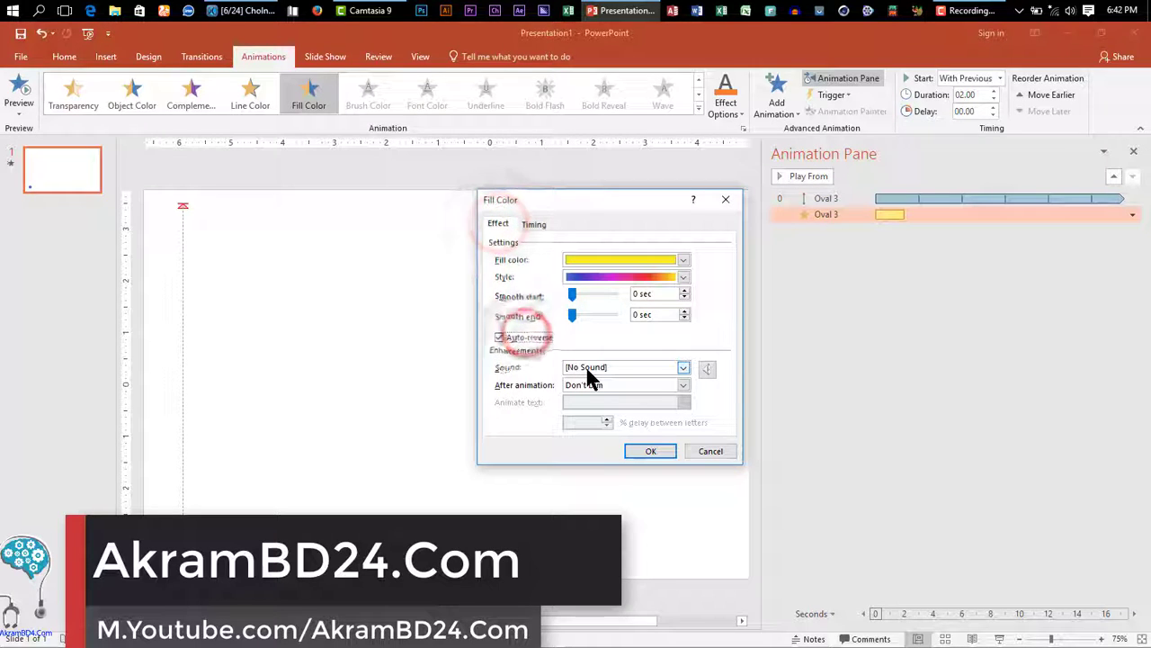
{"action": "left_click", "coordinate": [535, 224]}
{"action": "left_click", "coordinate": [500, 224]}
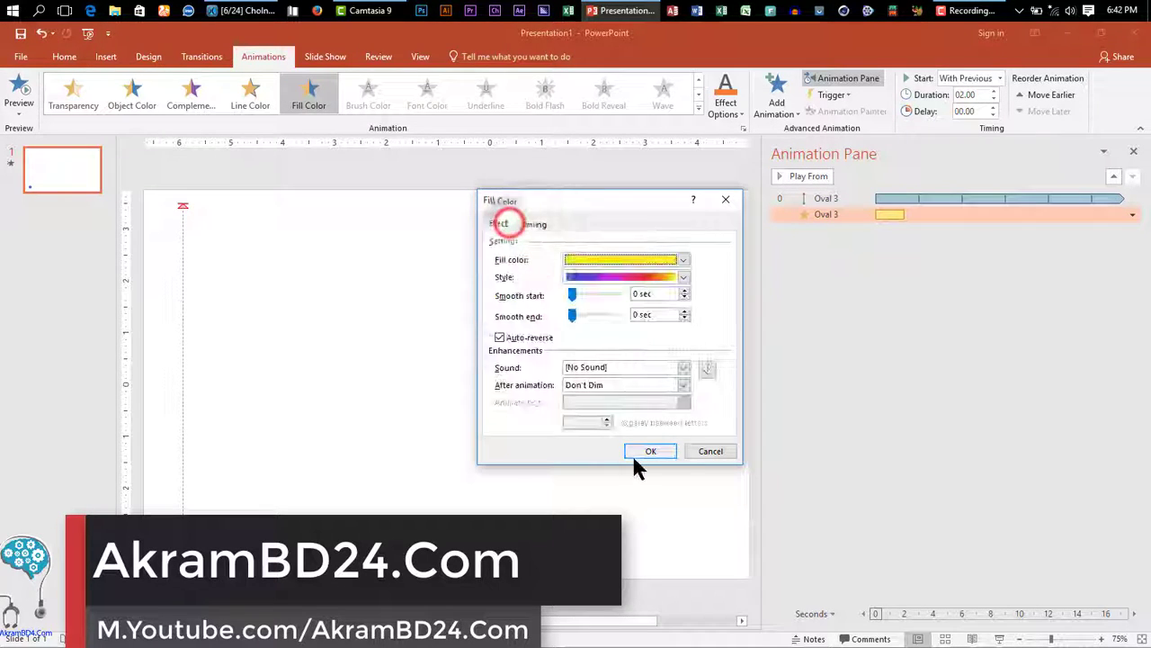
{"action": "left_click", "coordinate": [637, 455]}
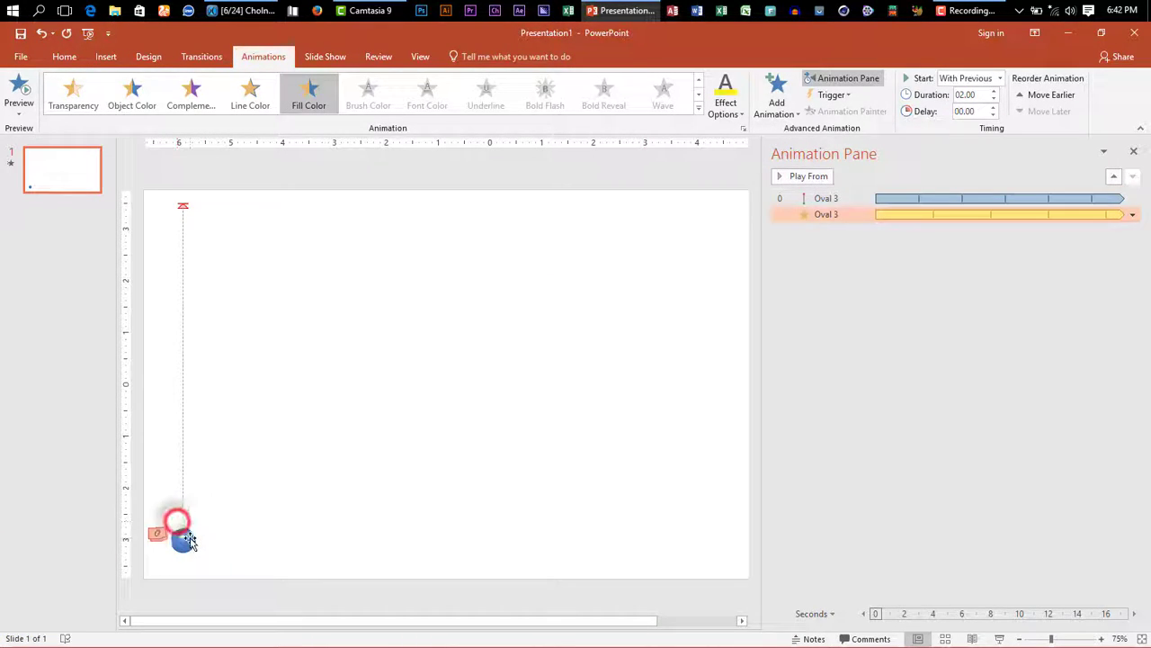
{"action": "left_click", "coordinate": [189, 539]}
{"action": "left_click", "coordinate": [775, 99]}
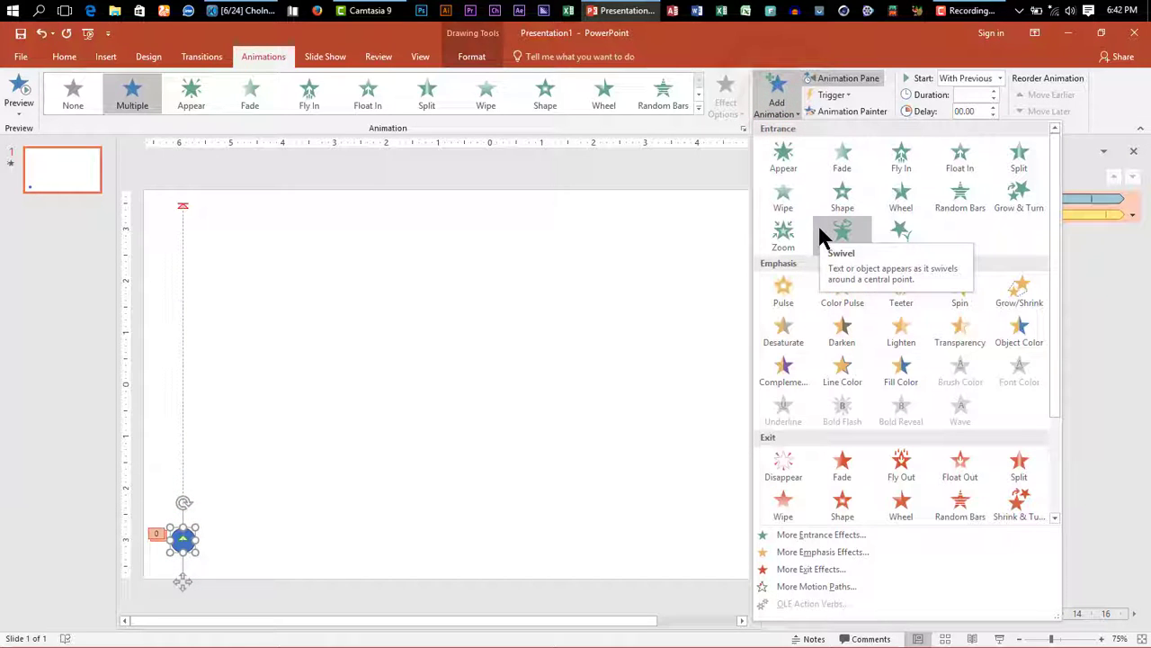
Add a Grow/Shrink emphasis with a 1 sec smooth start and a smooth end
{"action": "left_click", "coordinate": [1019, 290]}
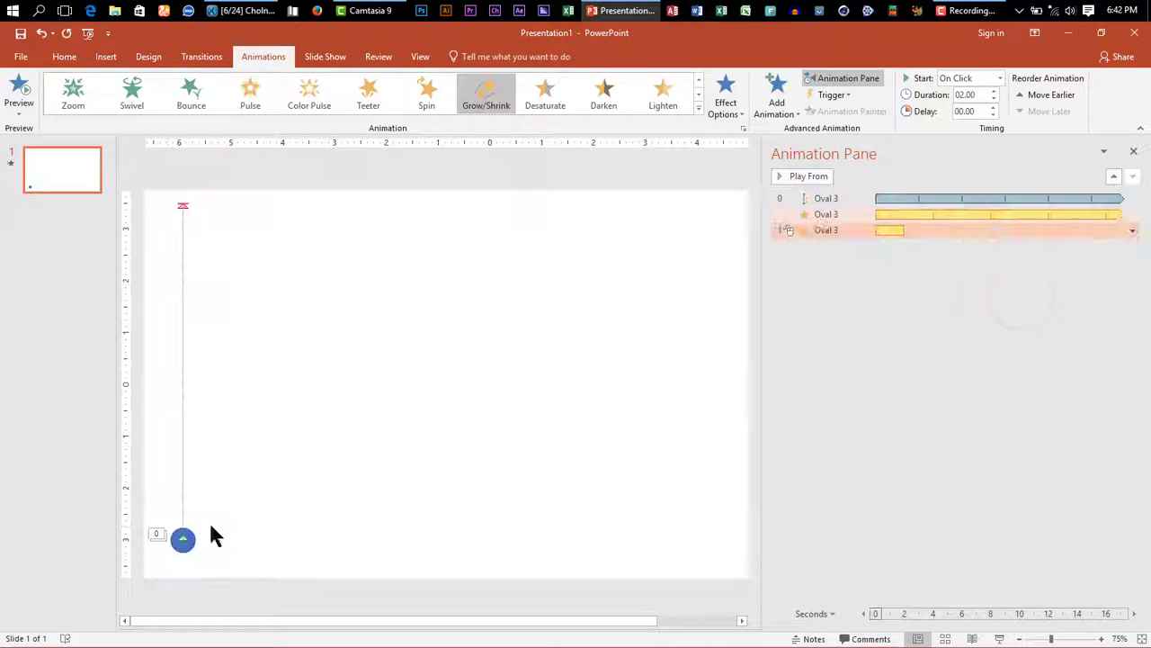
{"action": "left_click", "coordinate": [1133, 231]}
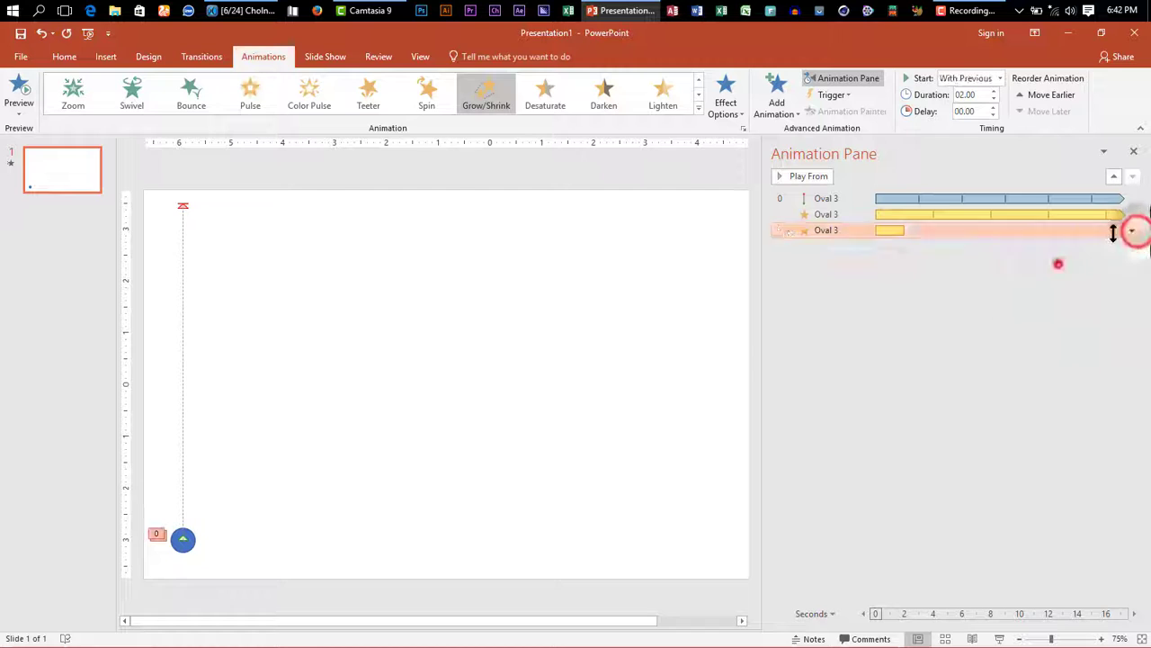
{"action": "left_click", "coordinate": [1060, 296]}
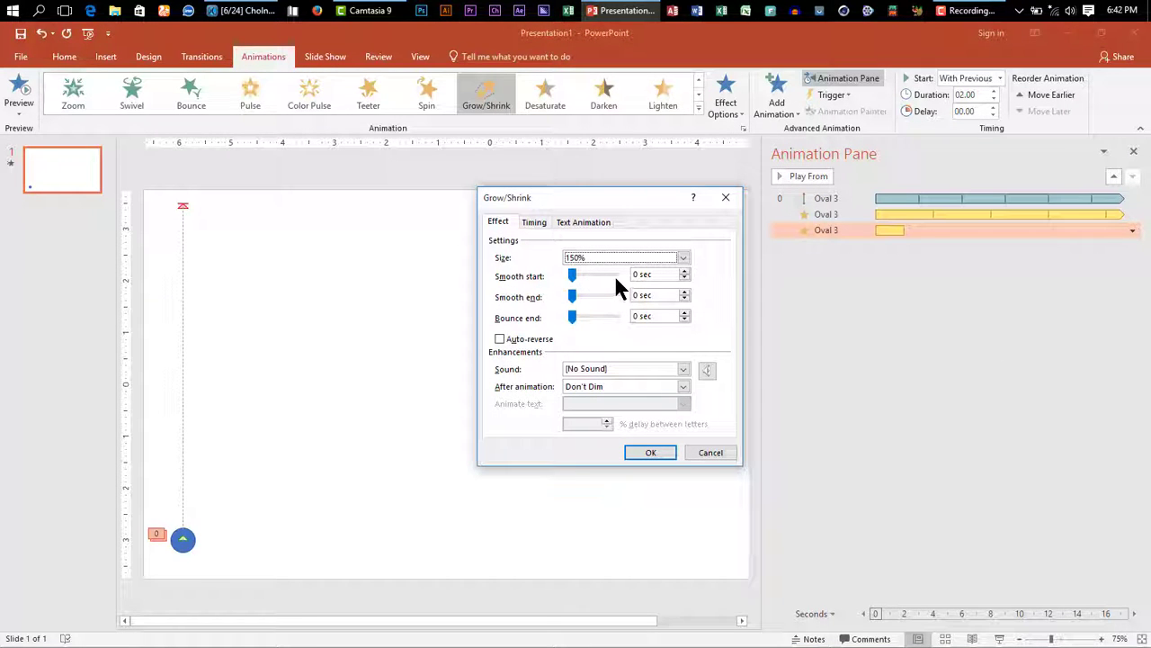
{"action": "left_click_drag", "start_coordinate": [572, 276], "coordinate": [593, 275]}
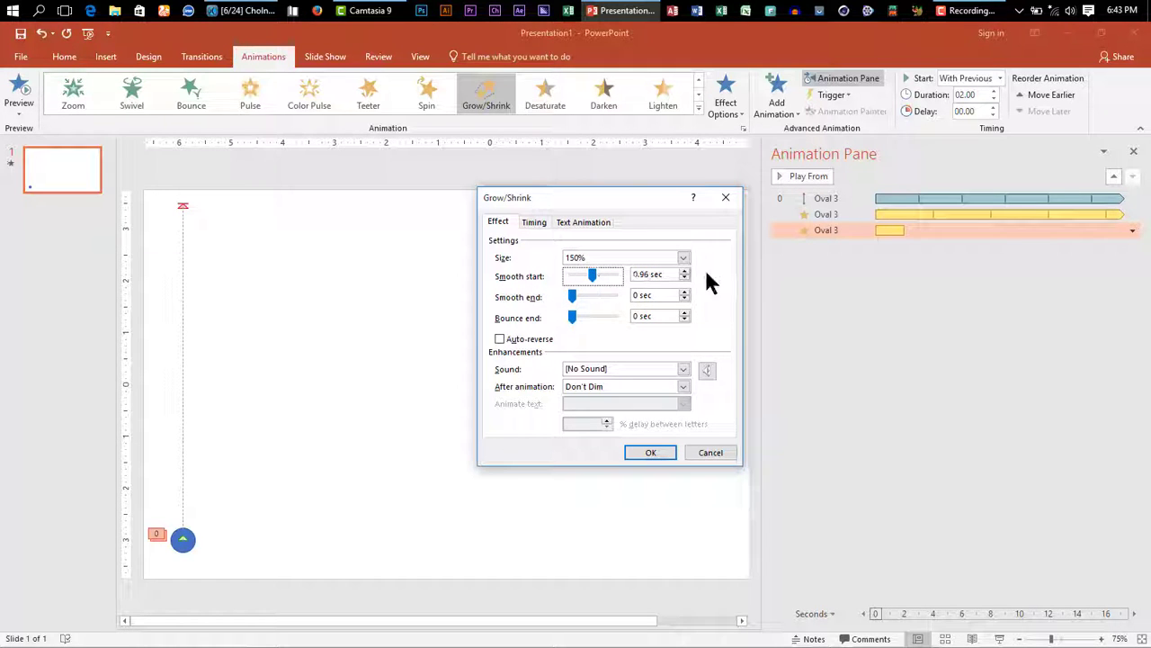
{"action": "left_click", "coordinate": [685, 271]}
{"action": "left_click", "coordinate": [684, 296]}
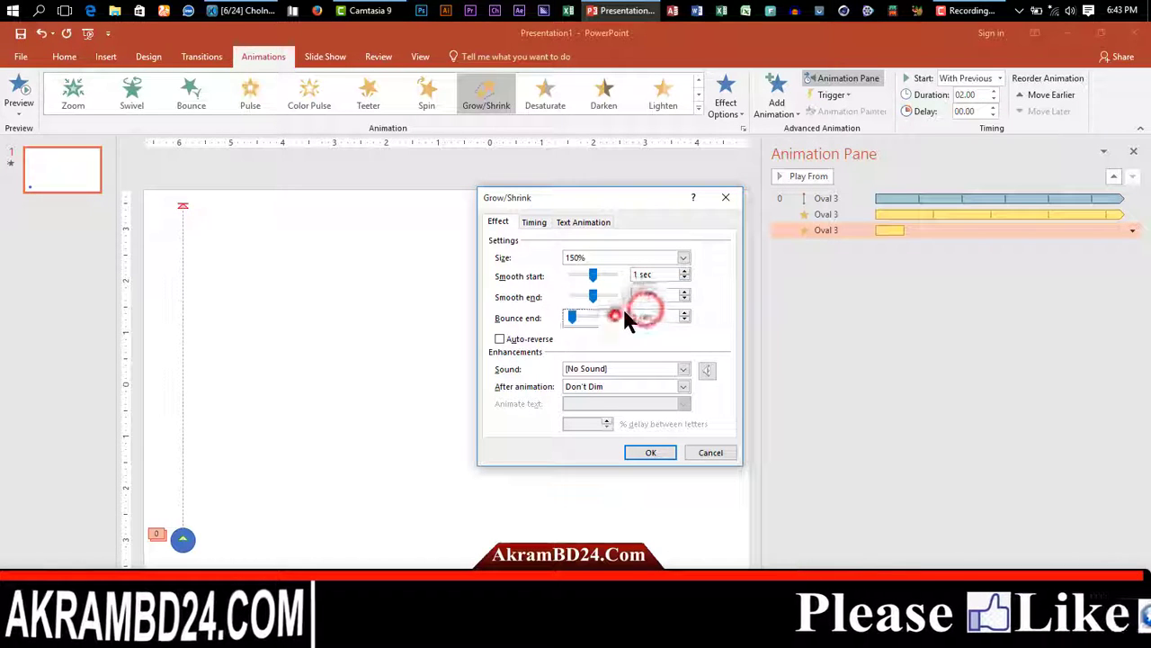
{"action": "left_click", "coordinate": [501, 339]}
Set the Grow/Shrink pulse to Repeat Until End of Slide and confirm
{"action": "left_click", "coordinate": [534, 221]}
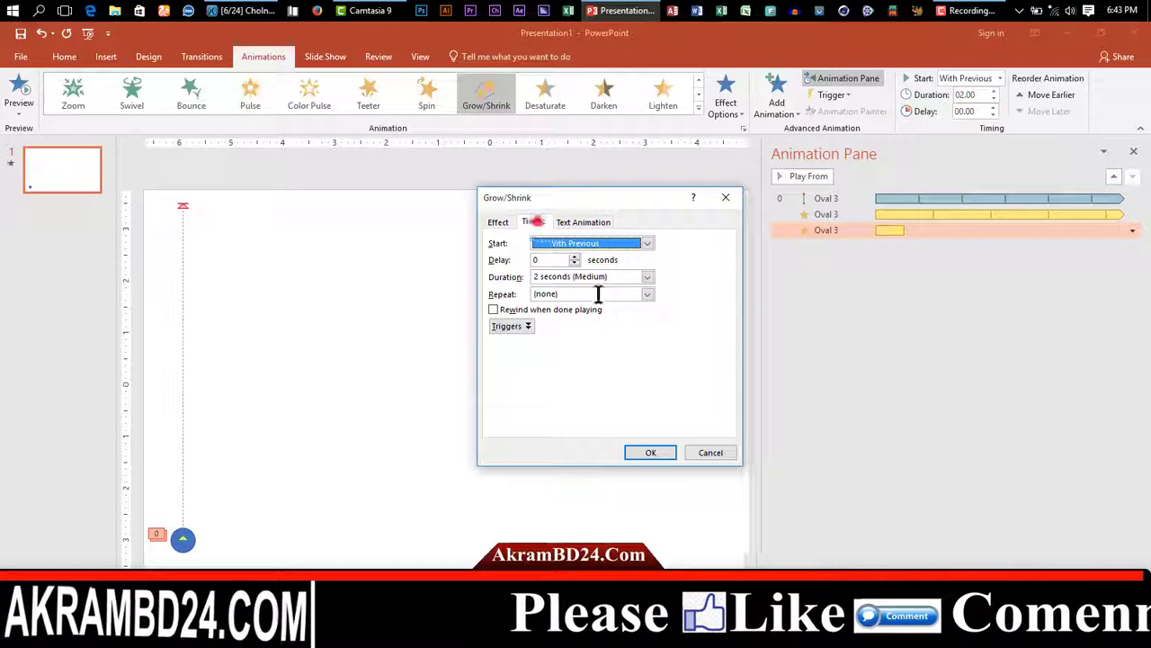
{"action": "left_click", "coordinate": [647, 294]}
{"action": "left_click", "coordinate": [605, 375]}
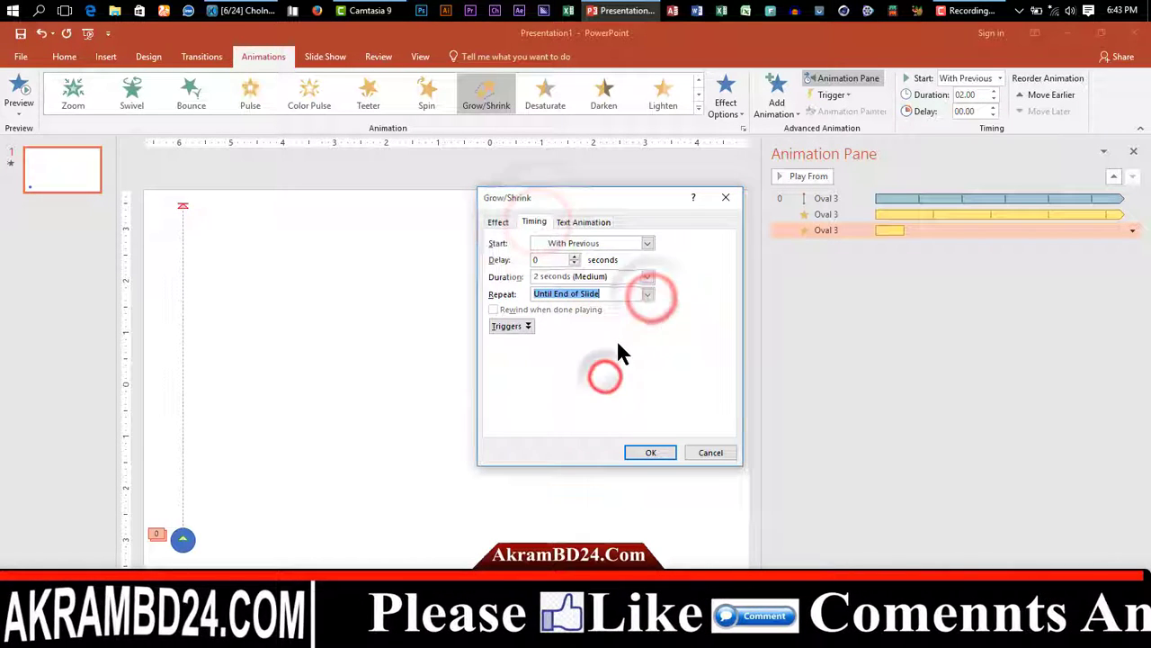
{"action": "left_click", "coordinate": [500, 222]}
{"action": "left_click", "coordinate": [648, 452]}
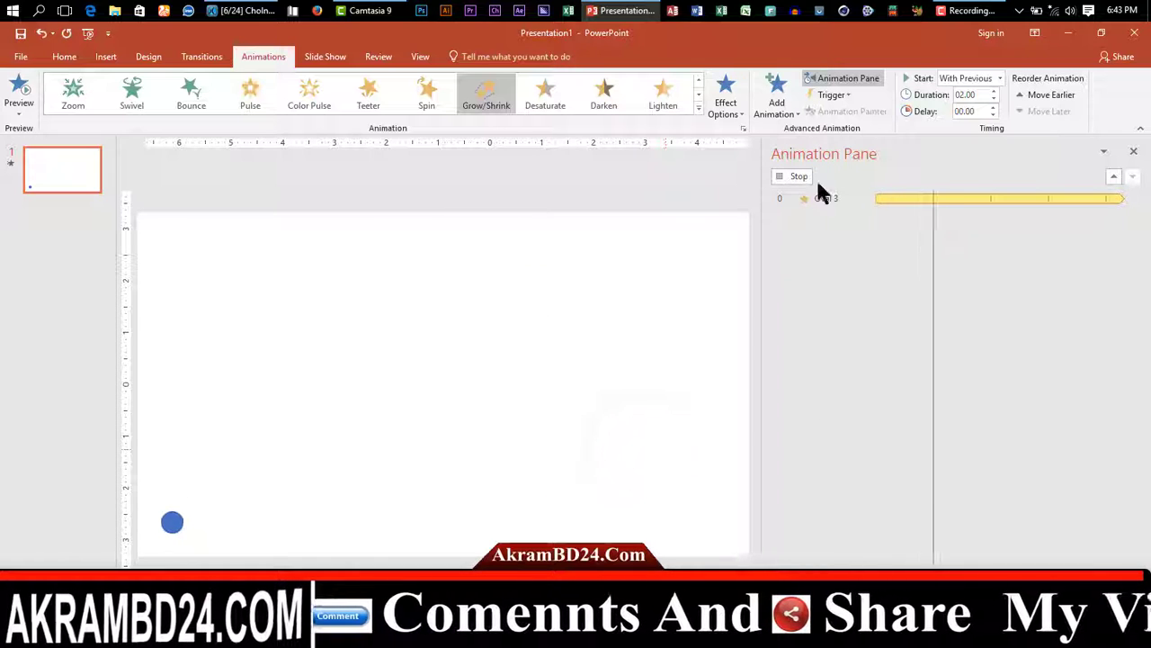
Set the Oval 3 Grow/Shrink and Fill Color durations to 1.50 seconds and close the Animation Pane
{"action": "left_click", "coordinate": [894, 229]}
{"action": "left_click", "coordinate": [992, 99]}
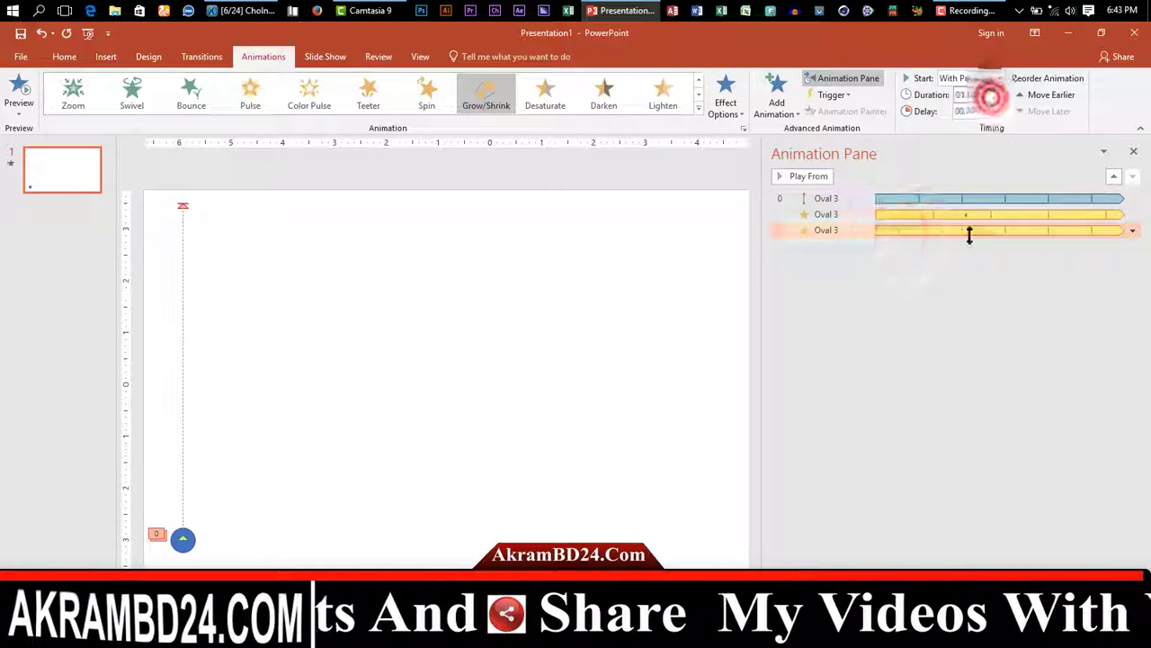
{"action": "left_click", "coordinate": [969, 214]}
{"action": "left_click", "coordinate": [992, 95]}
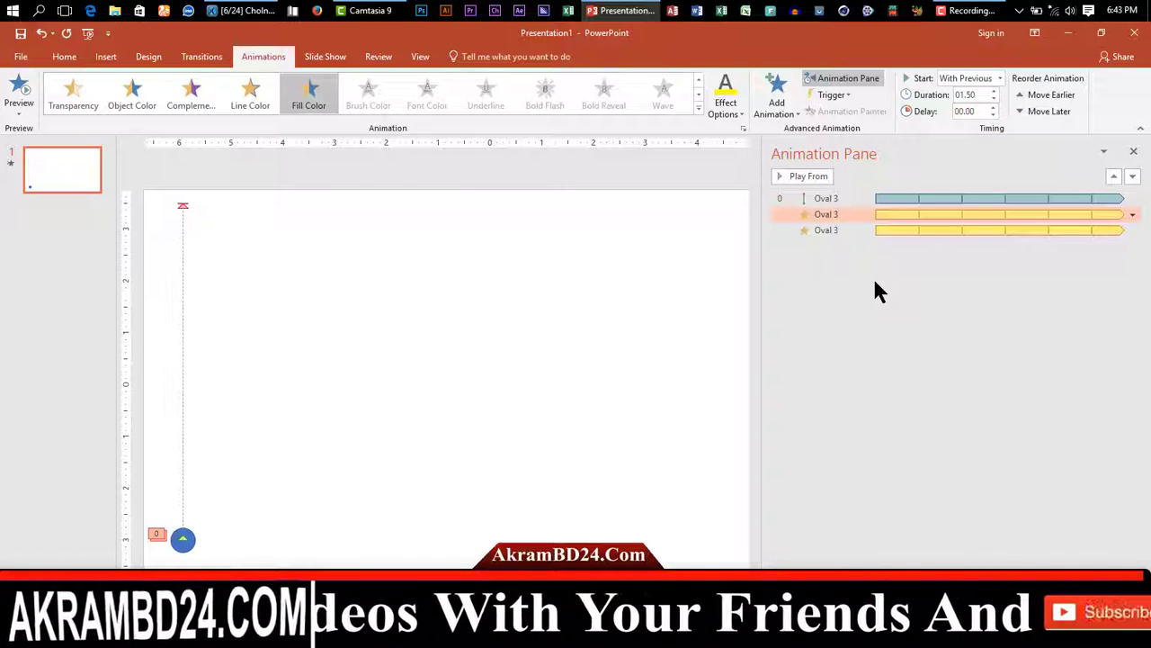
{"action": "left_click", "coordinate": [959, 405]}
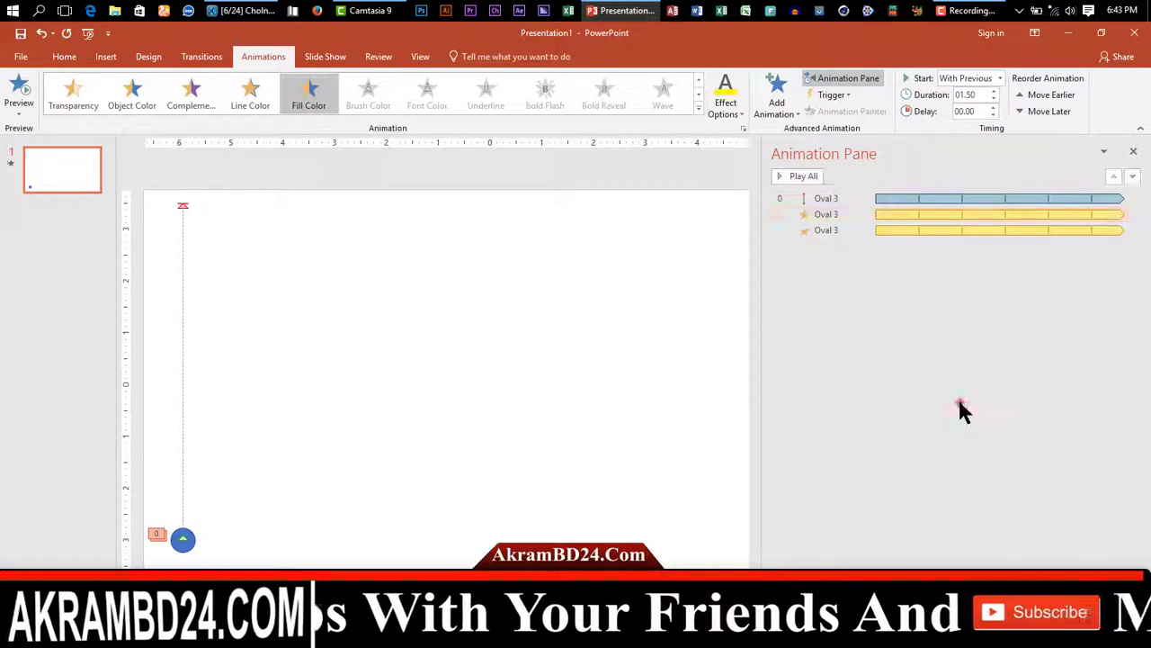
{"action": "left_click", "coordinate": [1134, 152]}
Duplicate the animated circle into a row of about 22 circles along the bottom edge
{"action": "left_click", "coordinate": [362, 548]}
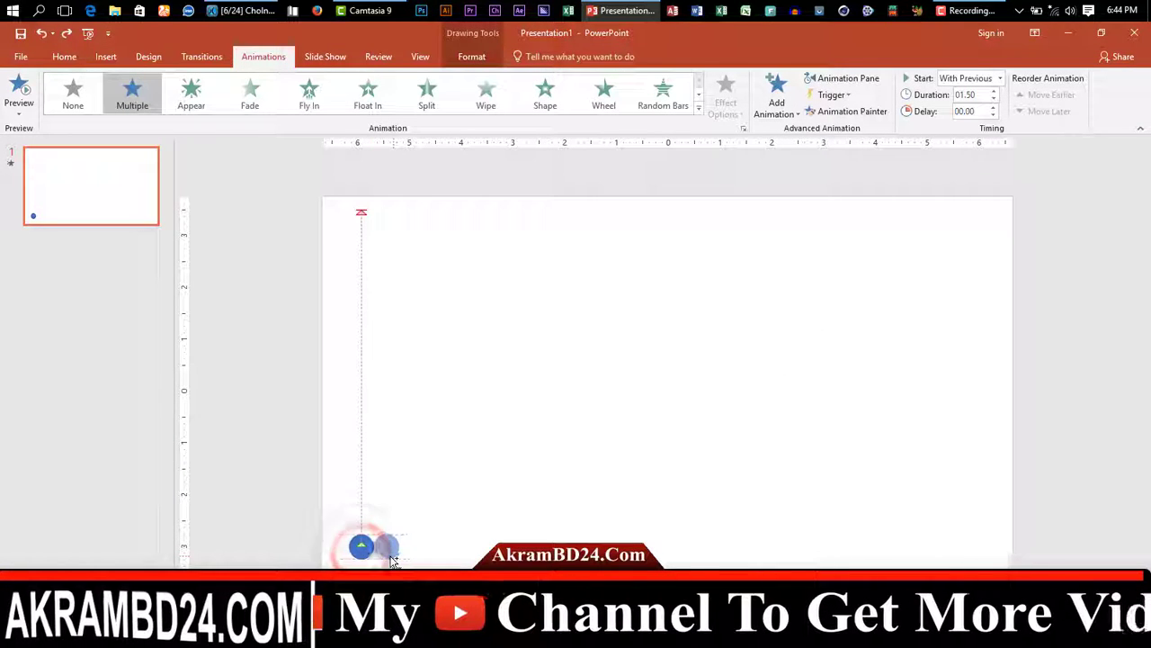
{"action": "left_click_drag", "start_coordinate": [396, 559], "coordinate": [397, 560]}
{"action": "scroll", "coordinate": [397, 558], "scroll_direction": "up", "scroll_amount": 5}
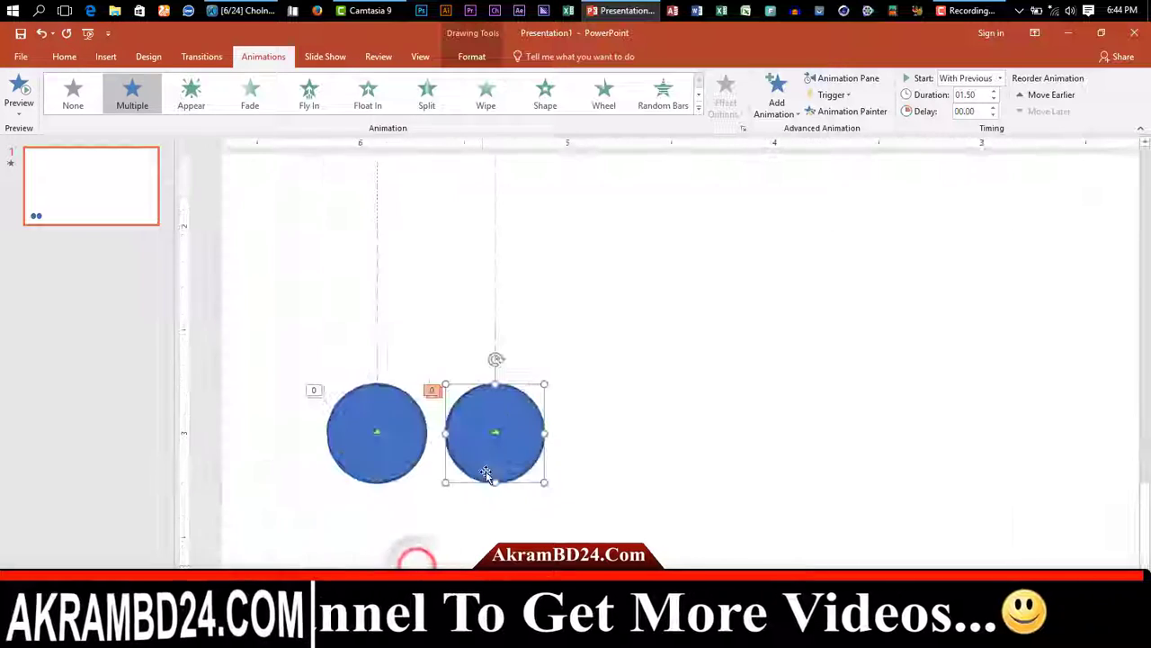
{"action": "left_click_drag", "start_coordinate": [524, 437], "coordinate": [859, 456]}
{"action": "scroll", "coordinate": [859, 456], "scroll_direction": "down", "scroll_amount": 3}
{"action": "mouse_move", "coordinate": [702, 527]}
{"action": "left_mouse_down"}
{"action": "mouse_move", "coordinate": [689, 565]}
{"action": "mouse_move", "coordinate": [1076, 584]}
{"action": "left_mouse_up"}
{"action": "left_click", "coordinate": [270, 427]}
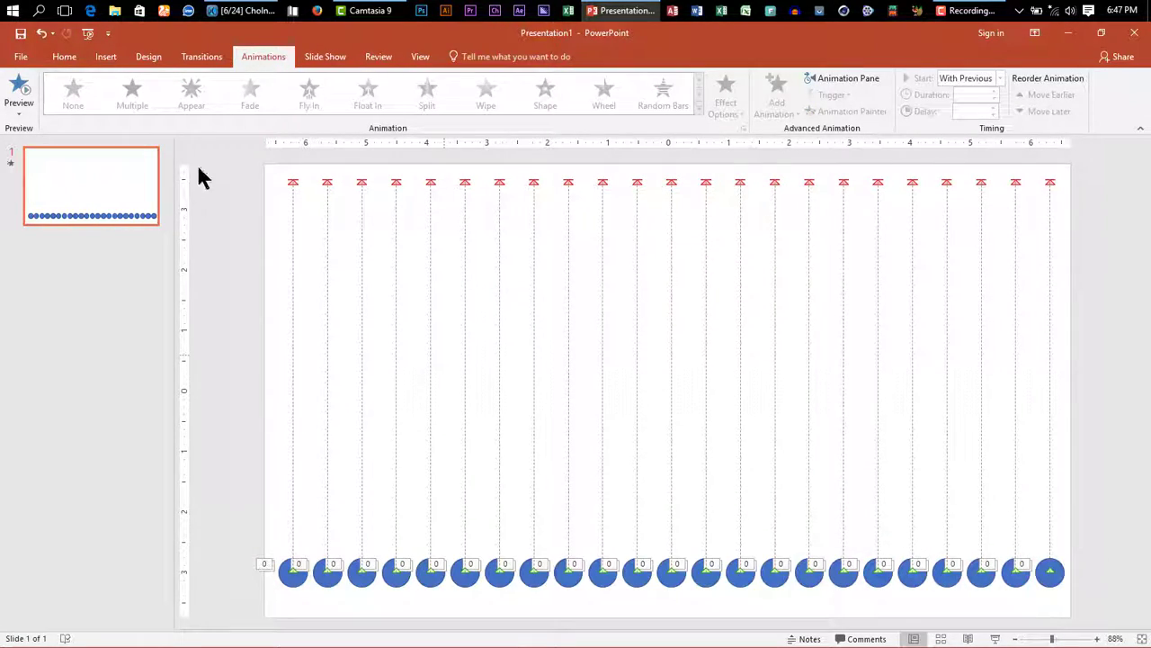
Reopen the Animation Pane, scroll to the top, and select the Oval 4 animations
{"action": "left_click", "coordinate": [837, 79]}
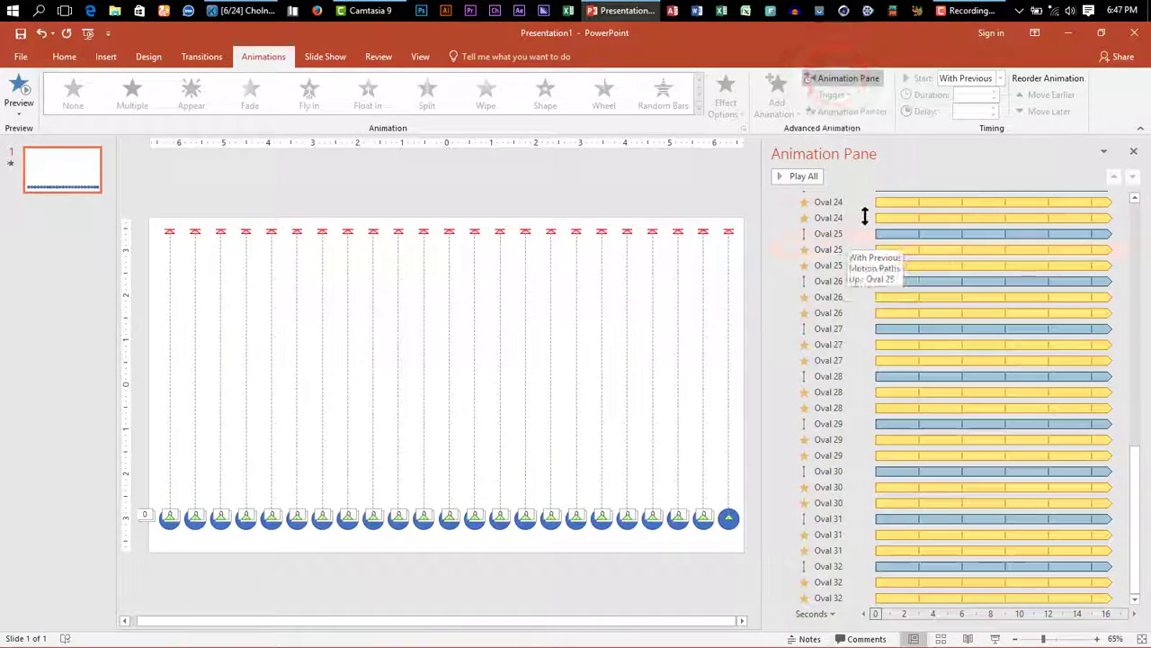
{"action": "scroll", "coordinate": [854, 265], "scroll_direction": "up", "scroll_amount": 5}
{"action": "scroll", "coordinate": [825, 268], "scroll_direction": "up", "scroll_amount": 5}
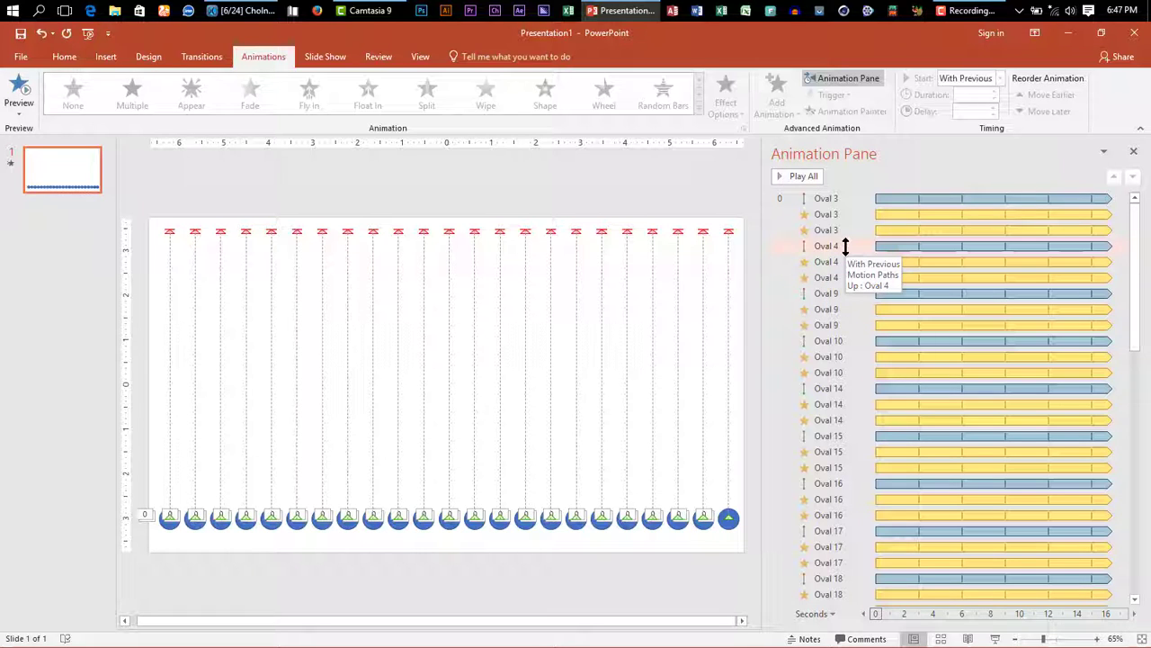
{"action": "left_click", "coordinate": [836, 261]}
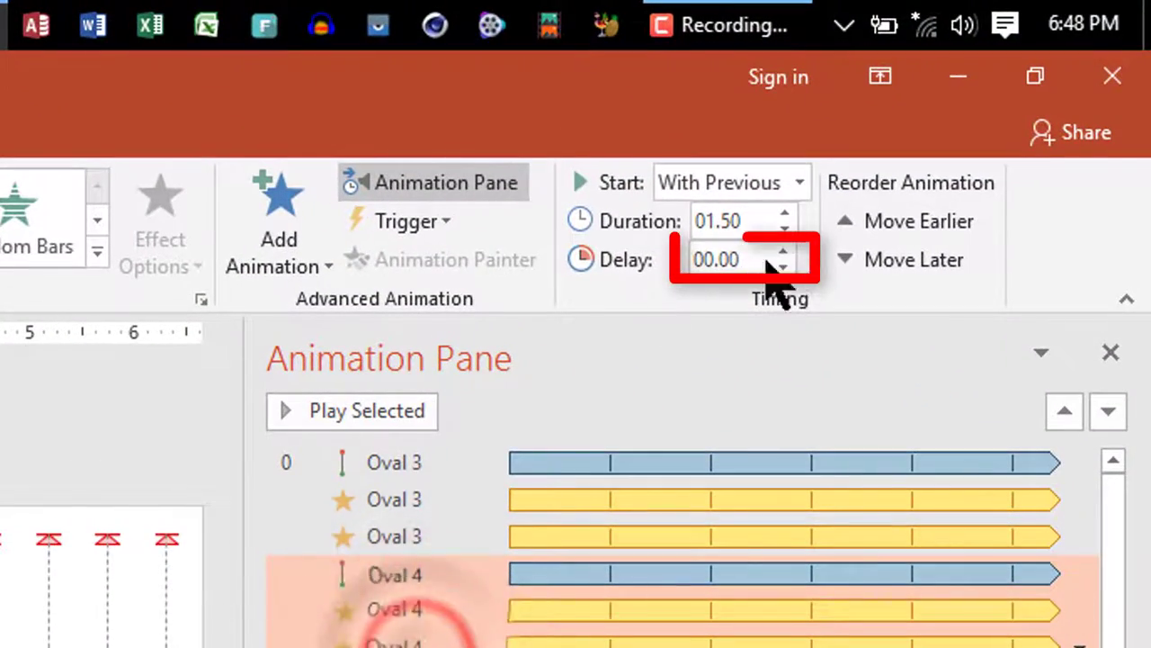
Set the Oval 4 animations' delay to 0.1 seconds
{"action": "double_click", "coordinate": [754, 248]}
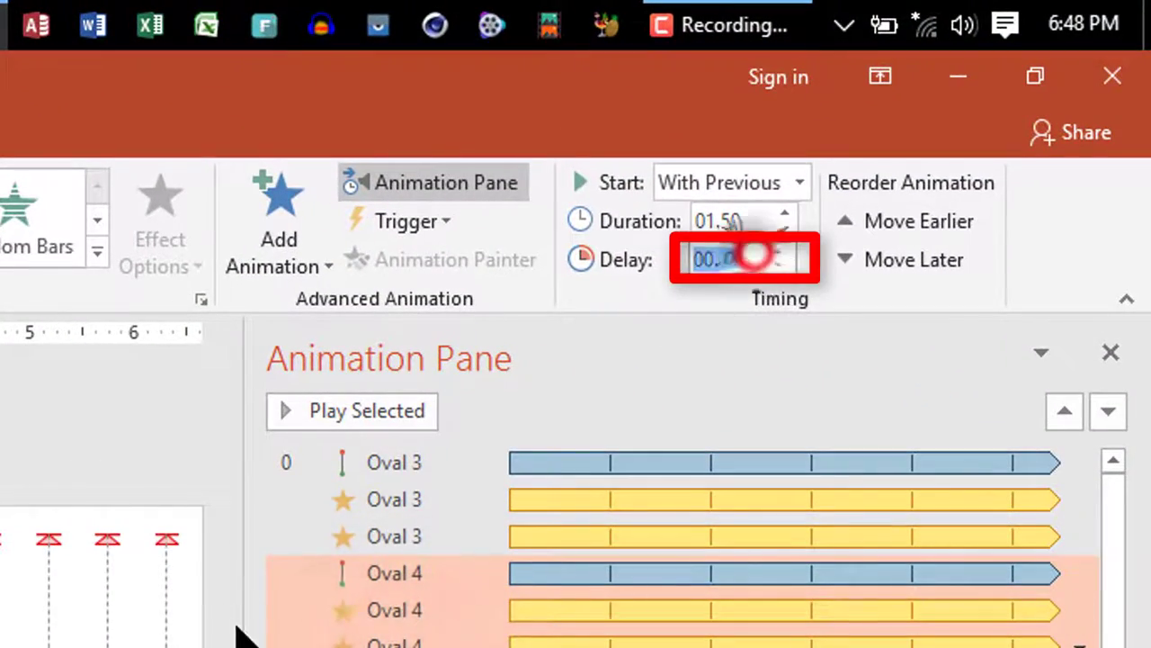
{"action": "key", "text": "BackSpace"}
{"action": "type", "text": ".1"}
Give all three Oval 9 animations a 0.2-second delay
{"action": "left_click", "coordinate": [779, 372]}
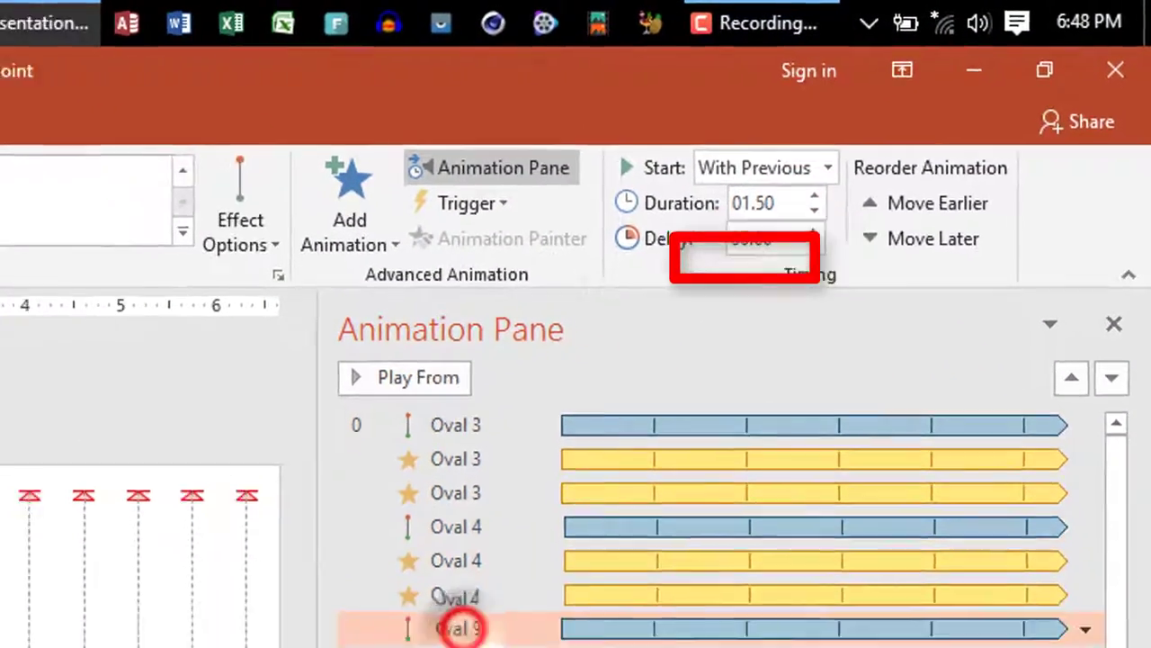
{"action": "left_click_drag", "start_coordinate": [779, 351], "coordinate": [822, 296]}
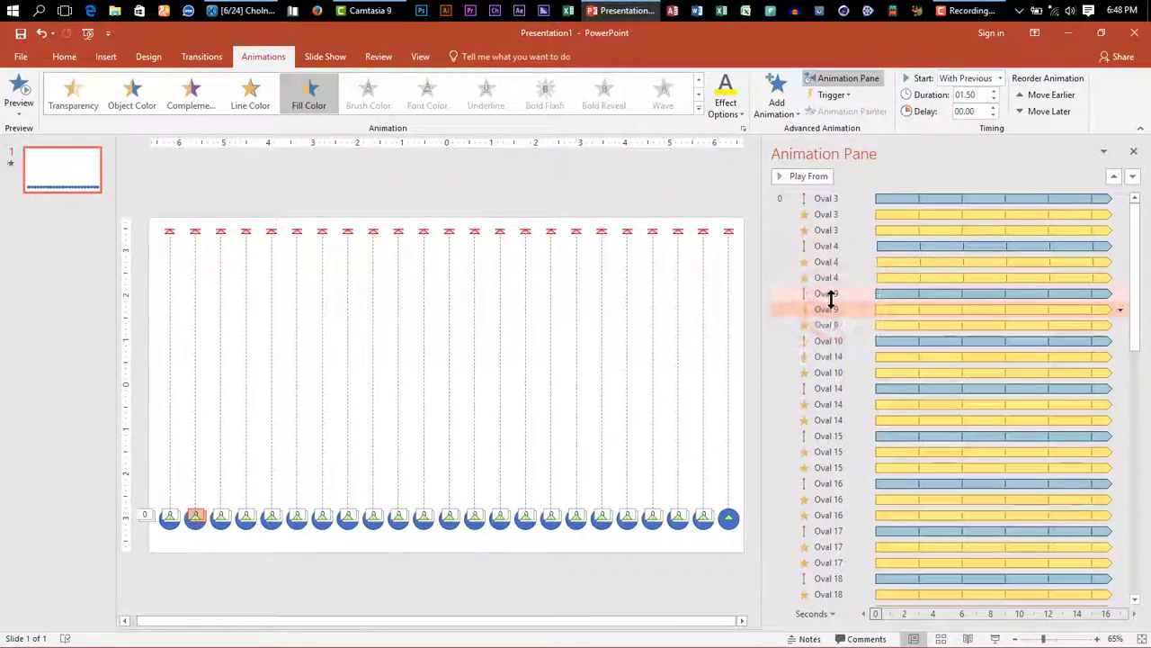
{"action": "left_click", "coordinate": [822, 324], "text": "shift"}
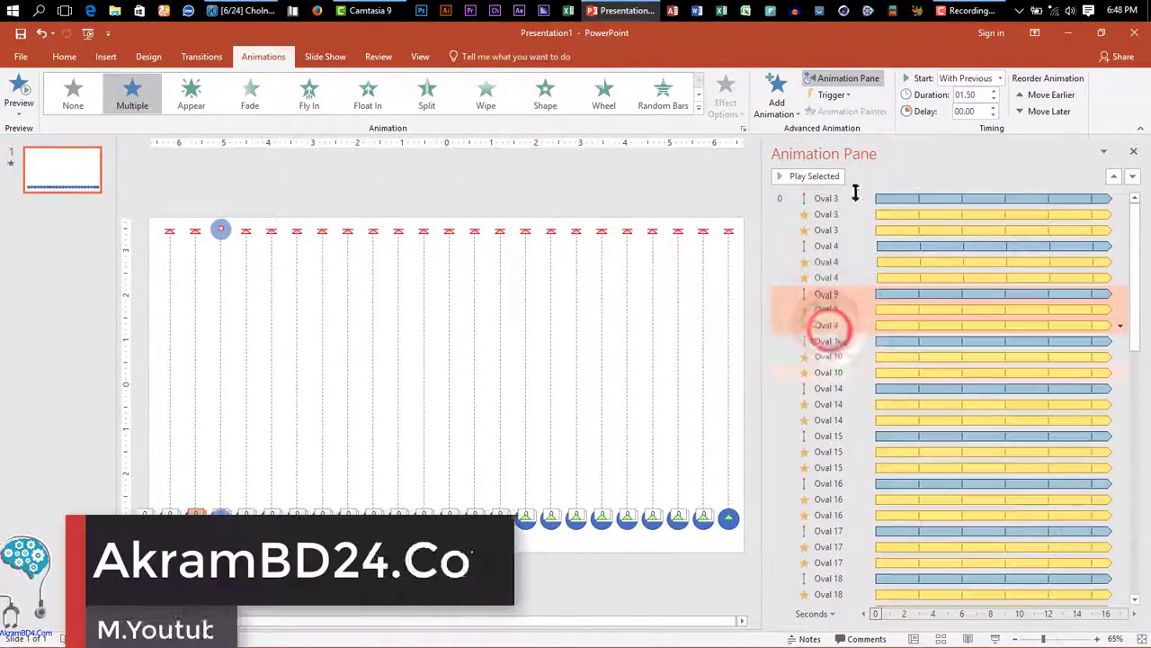
{"action": "double_click", "coordinate": [958, 112]}
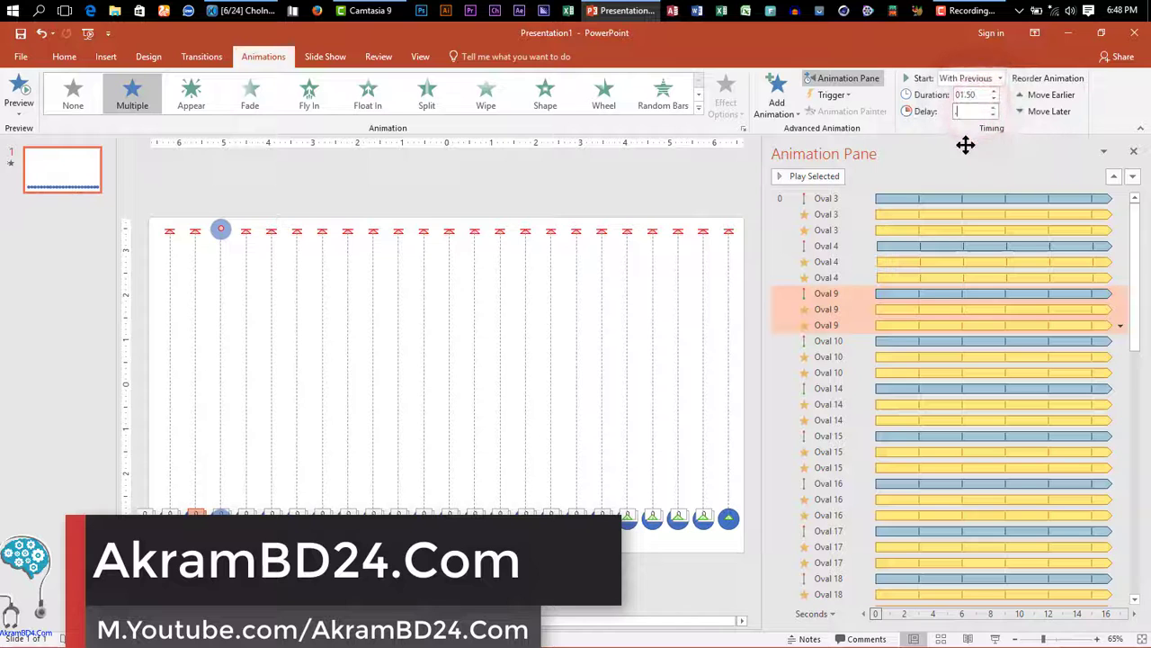
{"action": "type", "text": "00.2"}
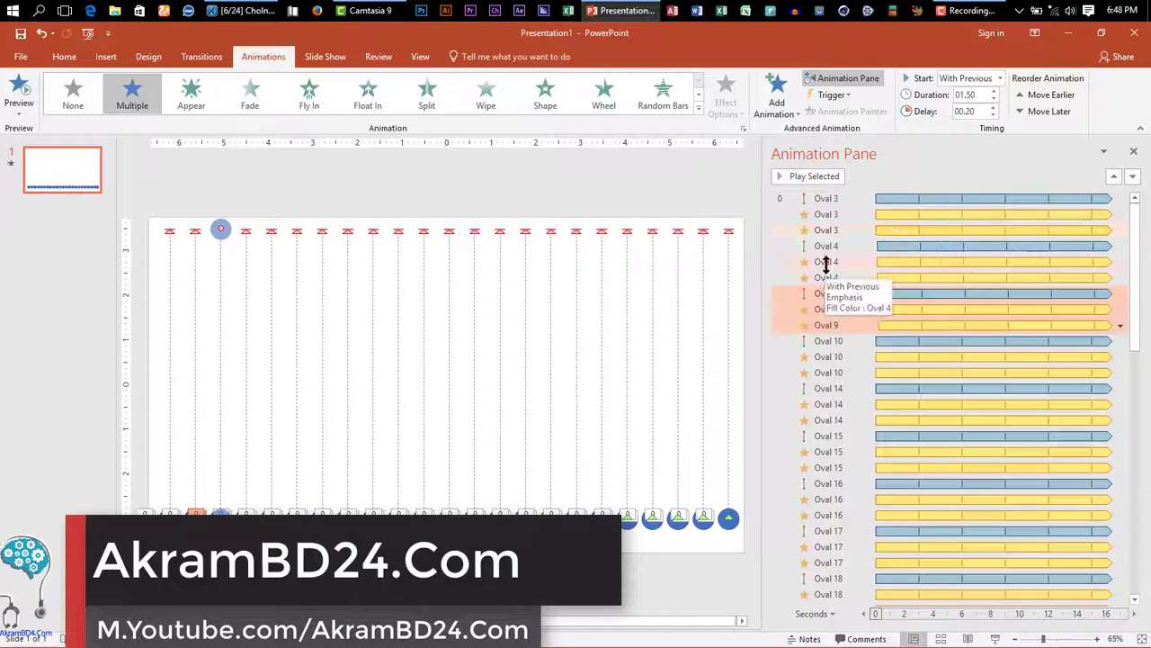
Move the Oval 14 animations into position and set their delay to 0.4 seconds
{"action": "left_click", "coordinate": [824, 260]}
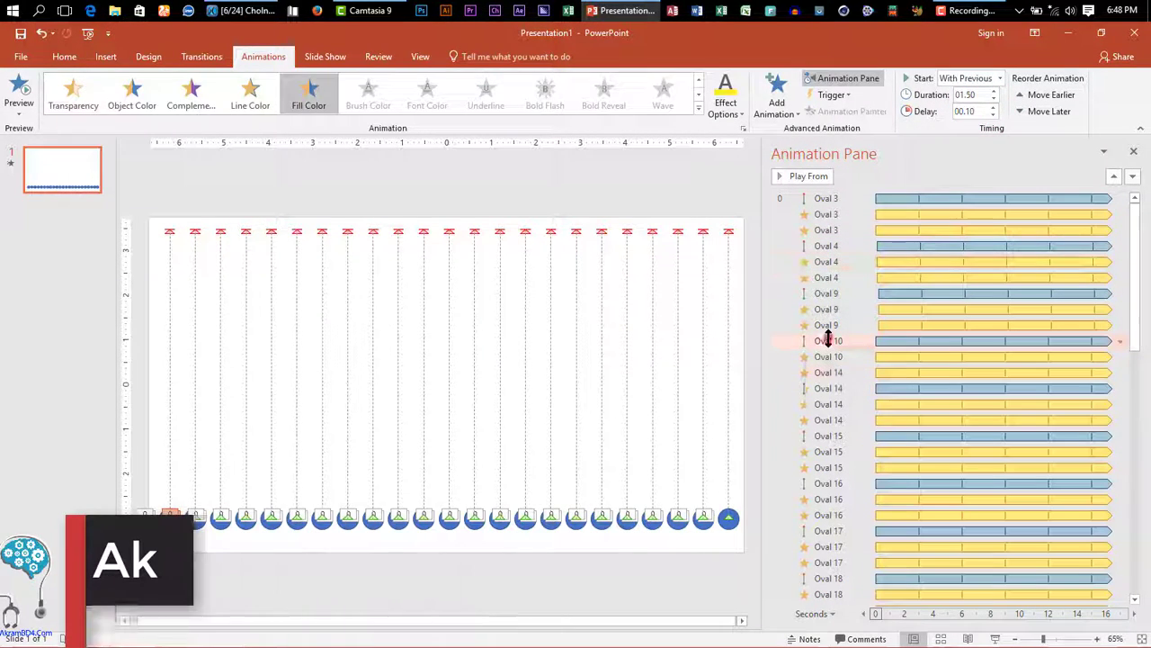
{"action": "left_click", "coordinate": [828, 340]}
{"action": "left_click", "coordinate": [830, 374], "text": "shift"}
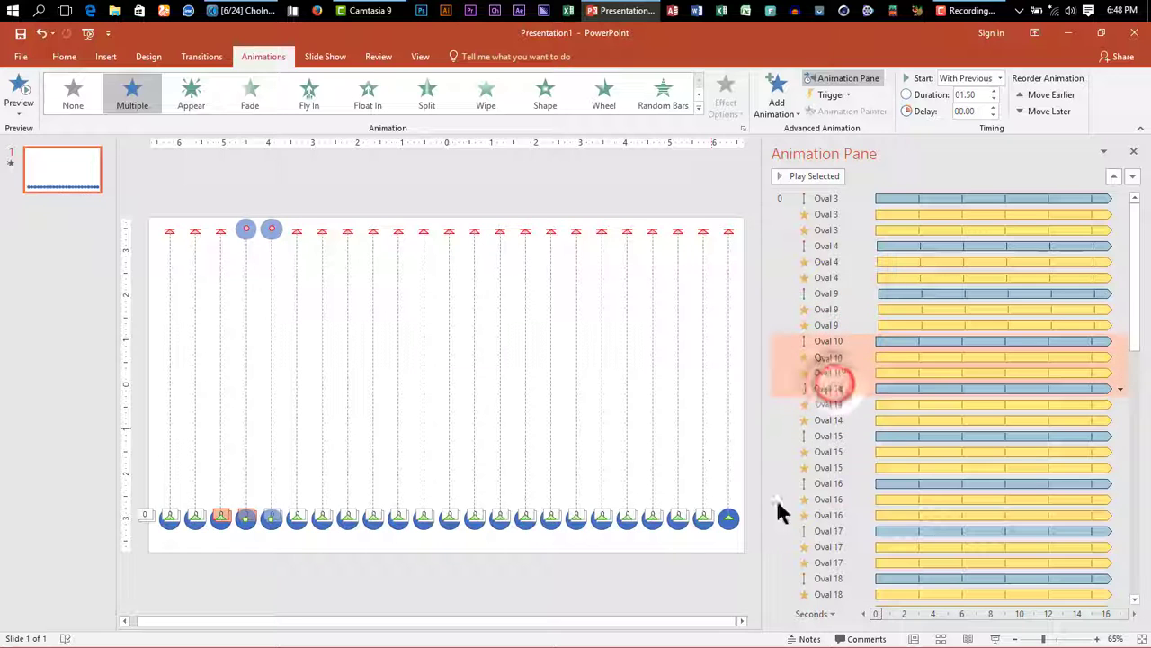
{"action": "left_click", "coordinate": [837, 389], "text": "shift"}
{"action": "left_click", "coordinate": [831, 389], "text": "ctrl"}
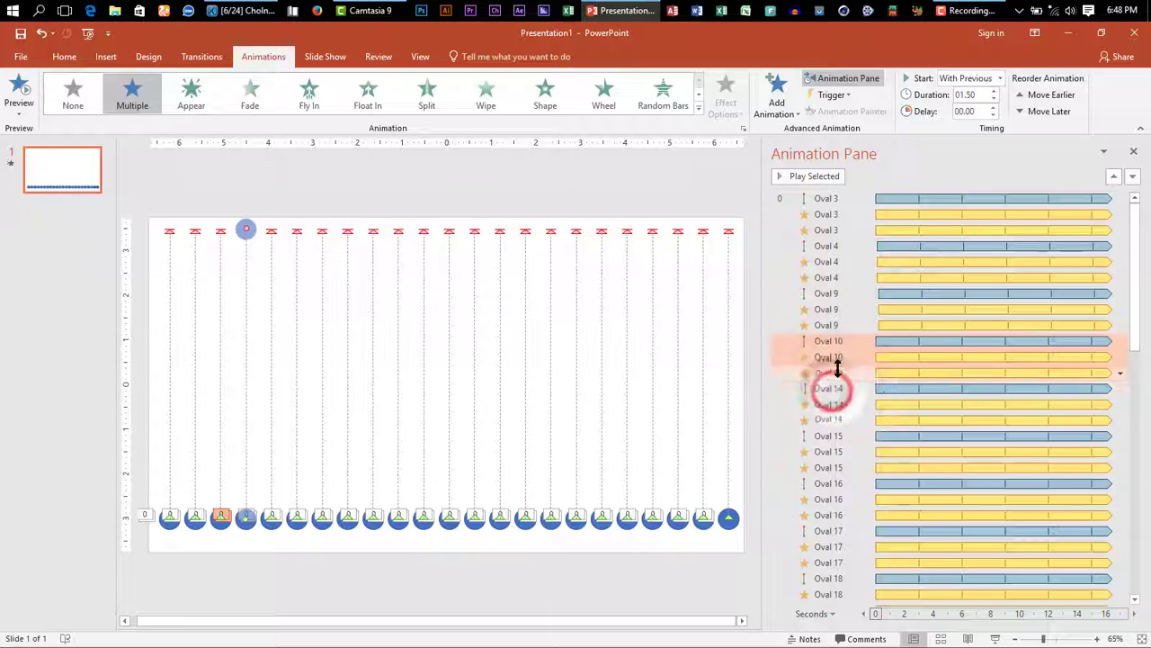
{"action": "double_click", "coordinate": [975, 112]}
{"action": "type", "text": ".3"}
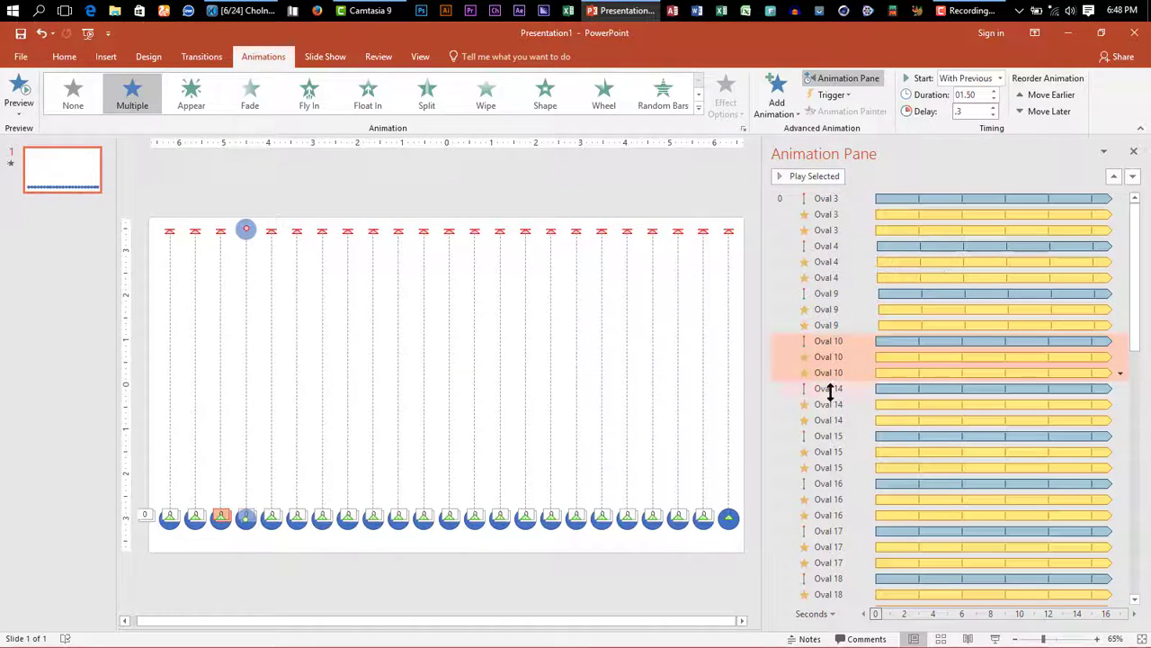
{"action": "left_click_drag", "start_coordinate": [829, 388], "coordinate": [871, 430]}
{"action": "double_click", "coordinate": [980, 112]}
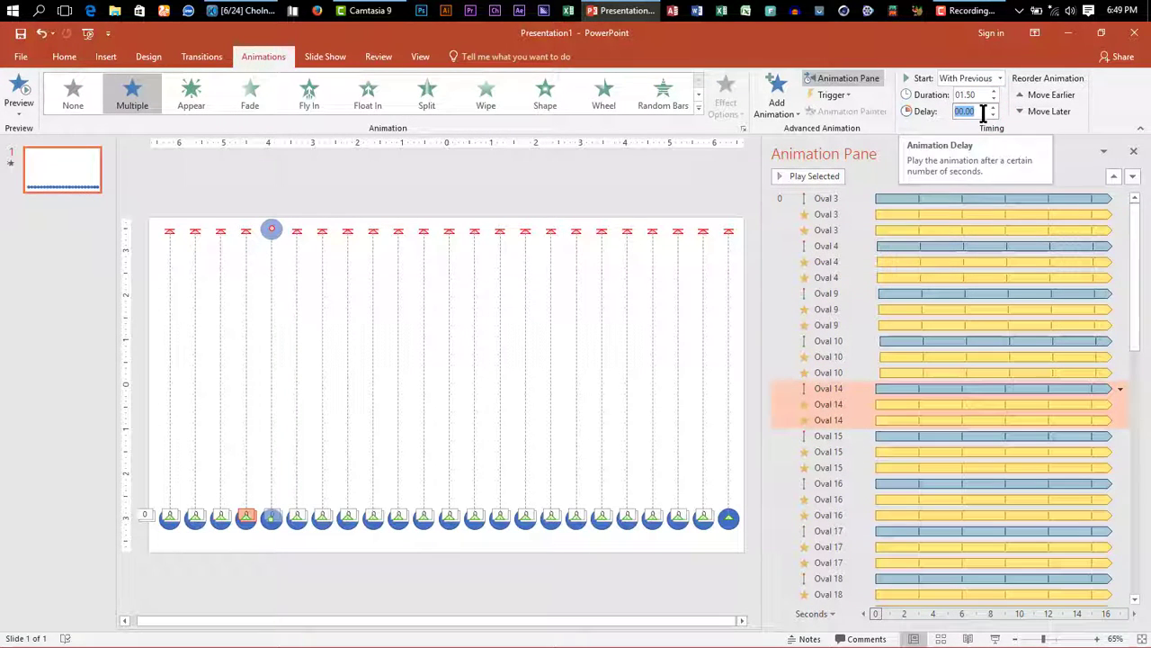
{"action": "key", "text": "BackSpace"}
{"action": "key", "text": "BackSpace"}
{"action": "type", "text": "4"}
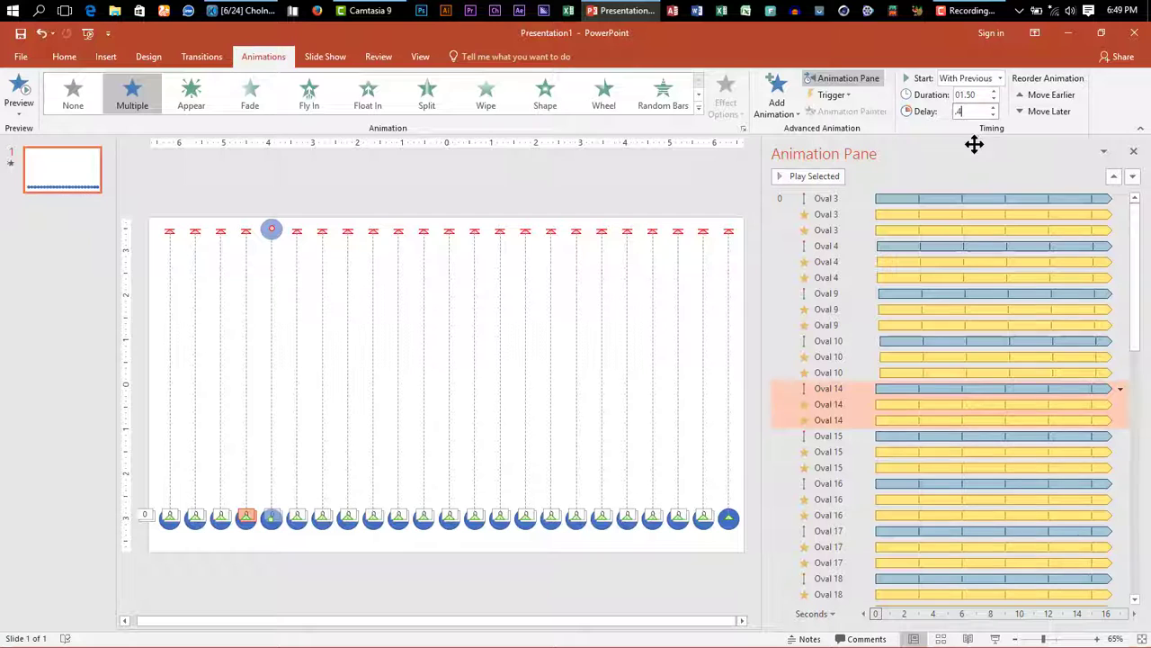
Move the Oval 15 group below Oval 16 and the Oval 17 group below Oval 18
{"action": "left_click", "coordinate": [830, 342]}
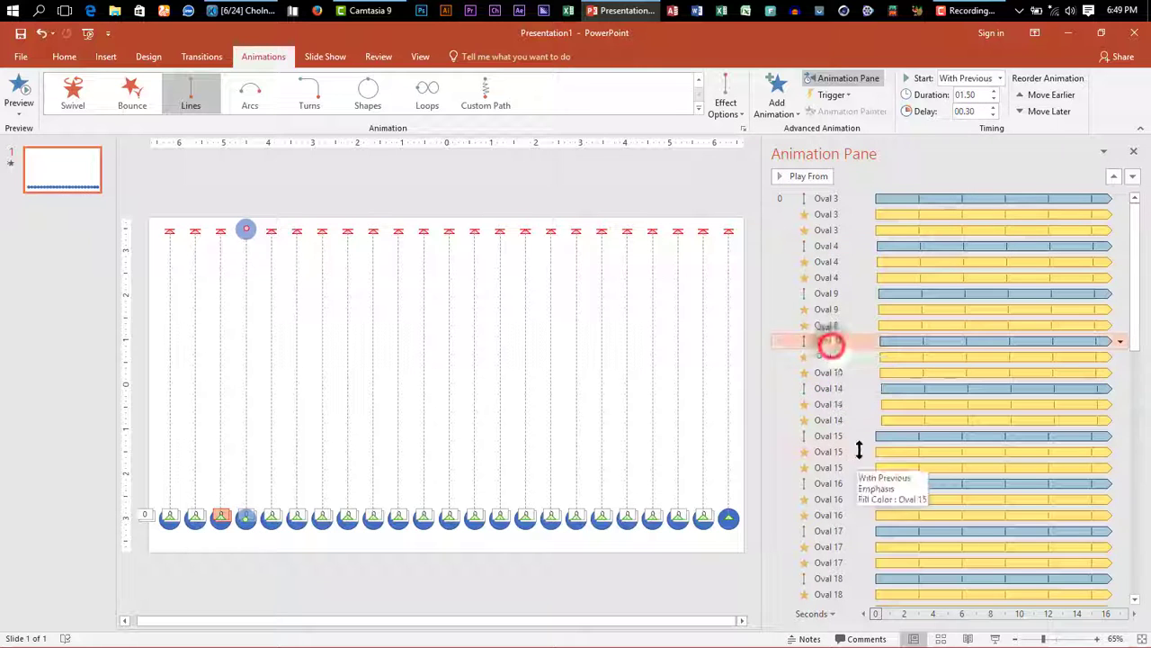
{"action": "left_click", "coordinate": [830, 437]}
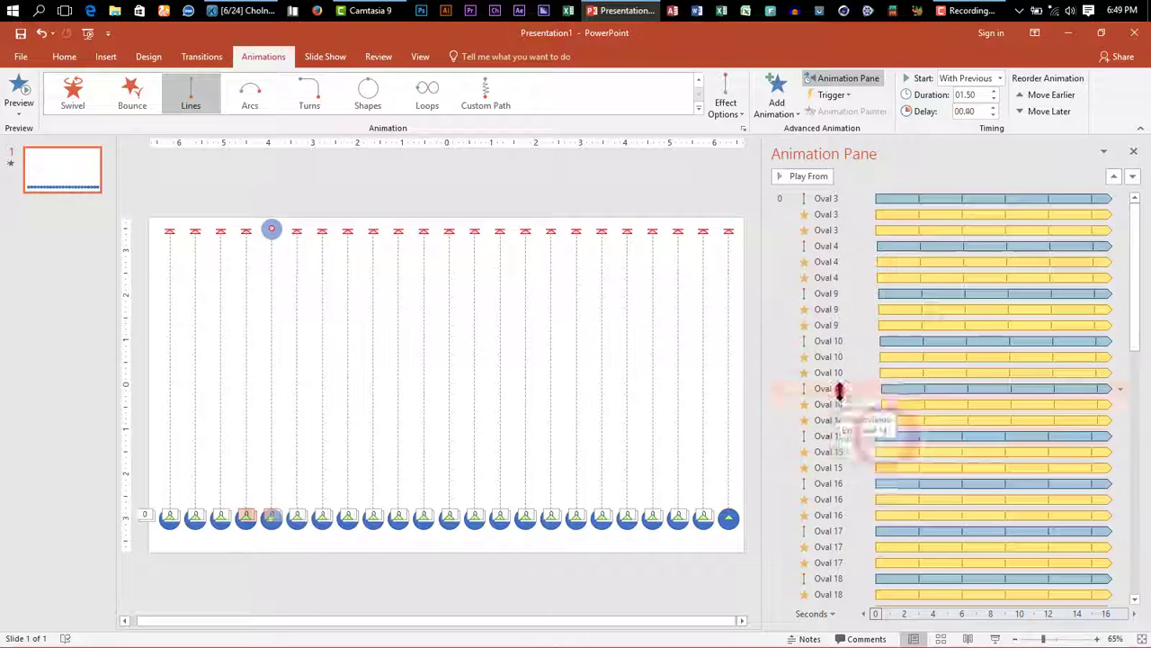
{"action": "left_click", "coordinate": [834, 468], "text": "shift"}
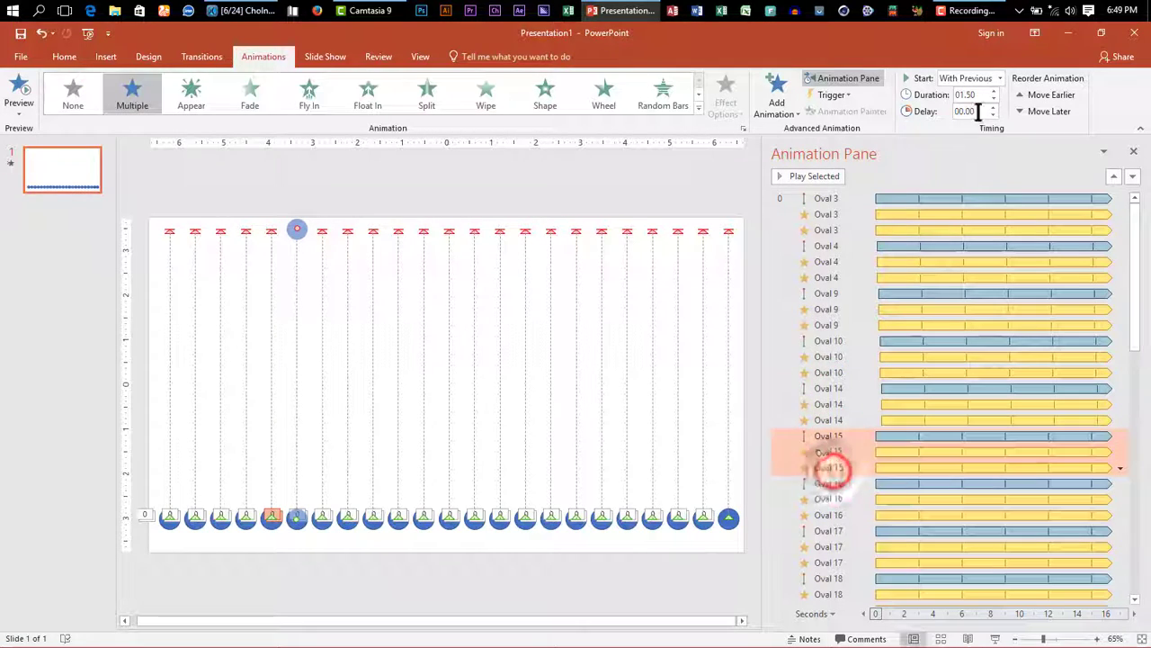
{"action": "left_click_drag", "start_coordinate": [834, 468], "coordinate": [846, 528]}
{"action": "left_click_drag", "start_coordinate": [855, 598], "coordinate": [830, 387]}
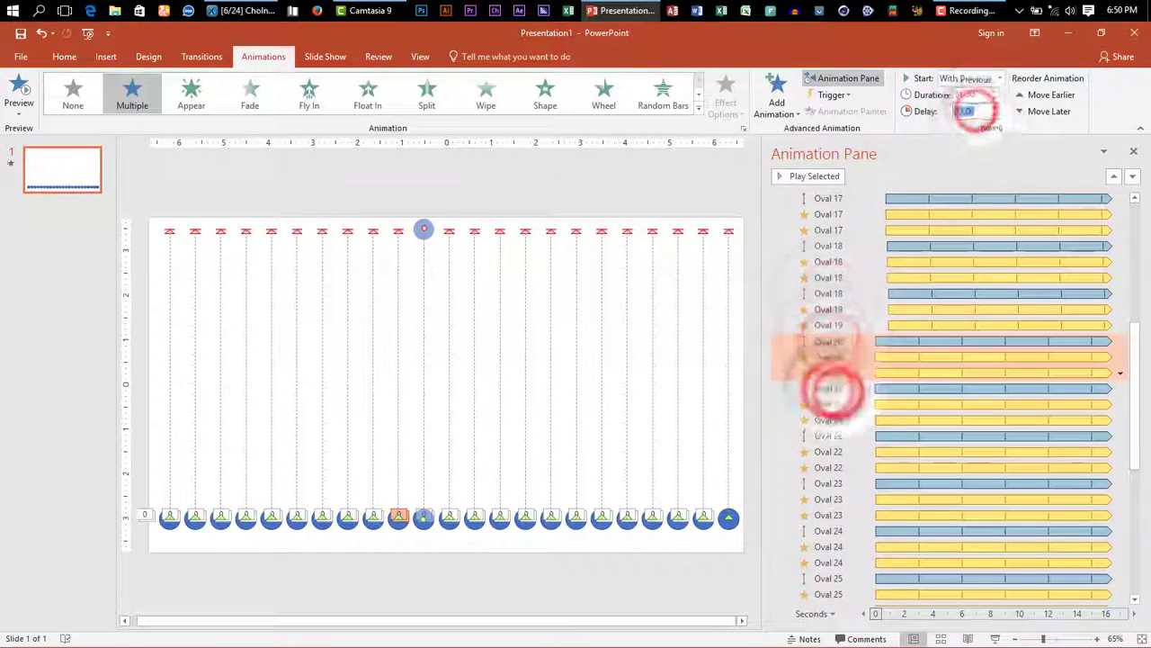
Raise the delays step by step for the Oval 21 through Oval 27 animations
{"action": "left_click", "coordinate": [828, 388]}
{"action": "left_click", "coordinate": [829, 420], "text": "shift"}
{"action": "left_click", "coordinate": [969, 110]}
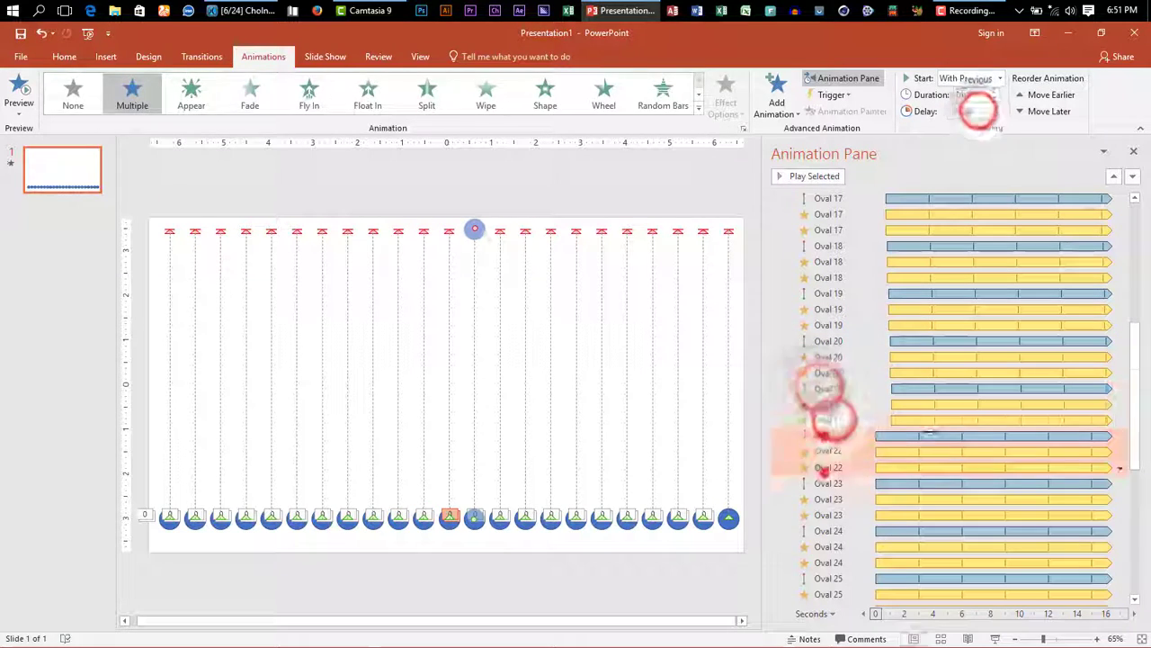
{"action": "left_click", "coordinate": [827, 475]}
{"action": "scroll", "coordinate": [945, 405], "scroll_direction": "down", "scroll_amount": 2}
{"action": "left_click", "coordinate": [829, 293]}
{"action": "left_click", "coordinate": [828, 325], "text": "shift"}
{"action": "left_click", "coordinate": [970, 111]}
{"action": "left_click", "coordinate": [829, 341]}
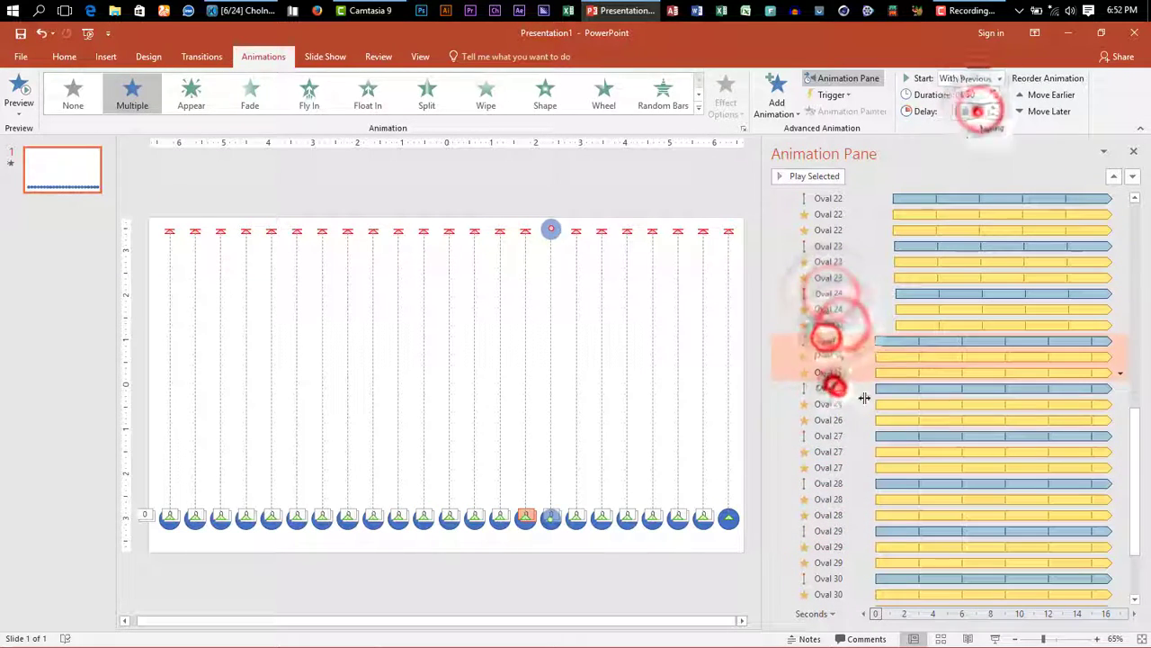
{"action": "left_click", "coordinate": [970, 111]}
{"action": "left_click", "coordinate": [828, 435]}
{"action": "left_click", "coordinate": [976, 110]}
Continue raising delays for Ovals 28–32, ending at 2.20 seconds for Oval 32
{"action": "scroll", "coordinate": [944, 405], "scroll_direction": "down", "scroll_amount": 2}
{"action": "left_click", "coordinate": [829, 438]}
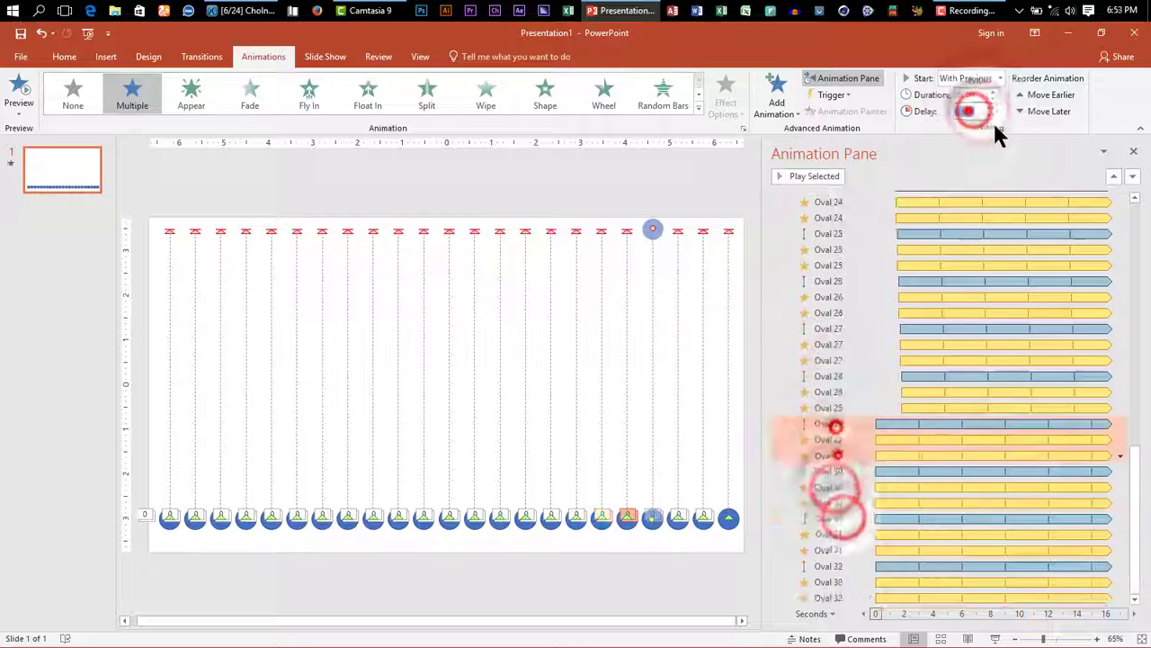
{"action": "left_click", "coordinate": [976, 110]}
{"action": "left_click", "coordinate": [828, 518]}
{"action": "left_click", "coordinate": [835, 551], "text": "shift"}
{"action": "left_click", "coordinate": [976, 111]}
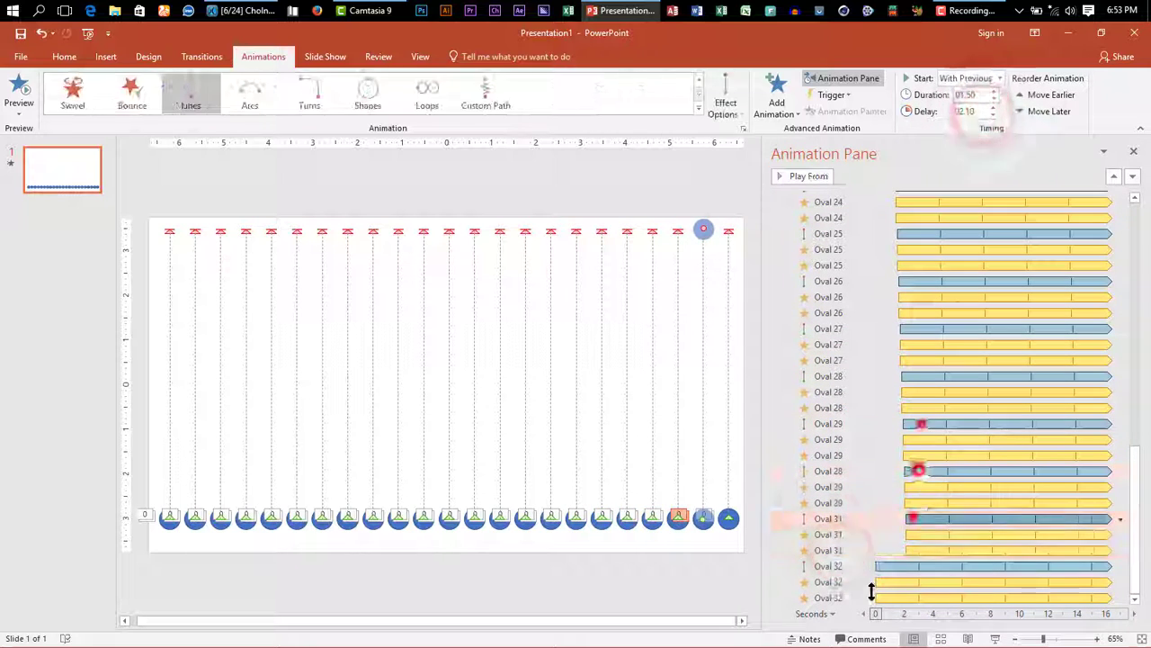
{"action": "left_click", "coordinate": [829, 565]}
{"action": "left_click", "coordinate": [828, 597], "text": "shift"}
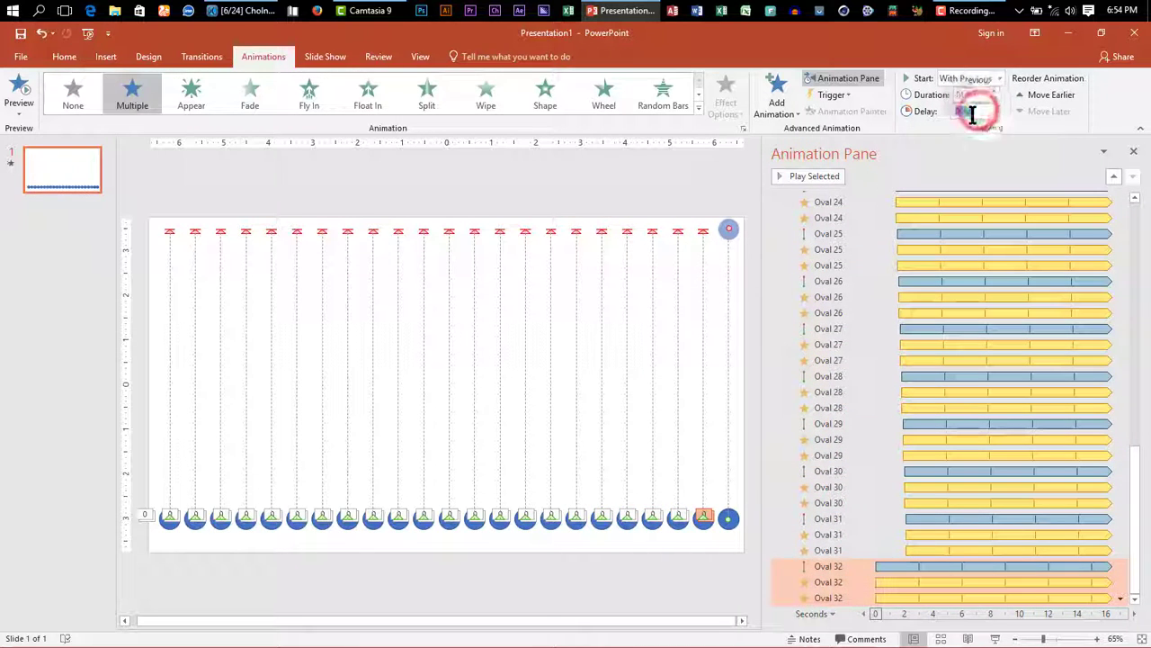
{"action": "type", "text": "2"}
{"action": "key", "text": "Return"}
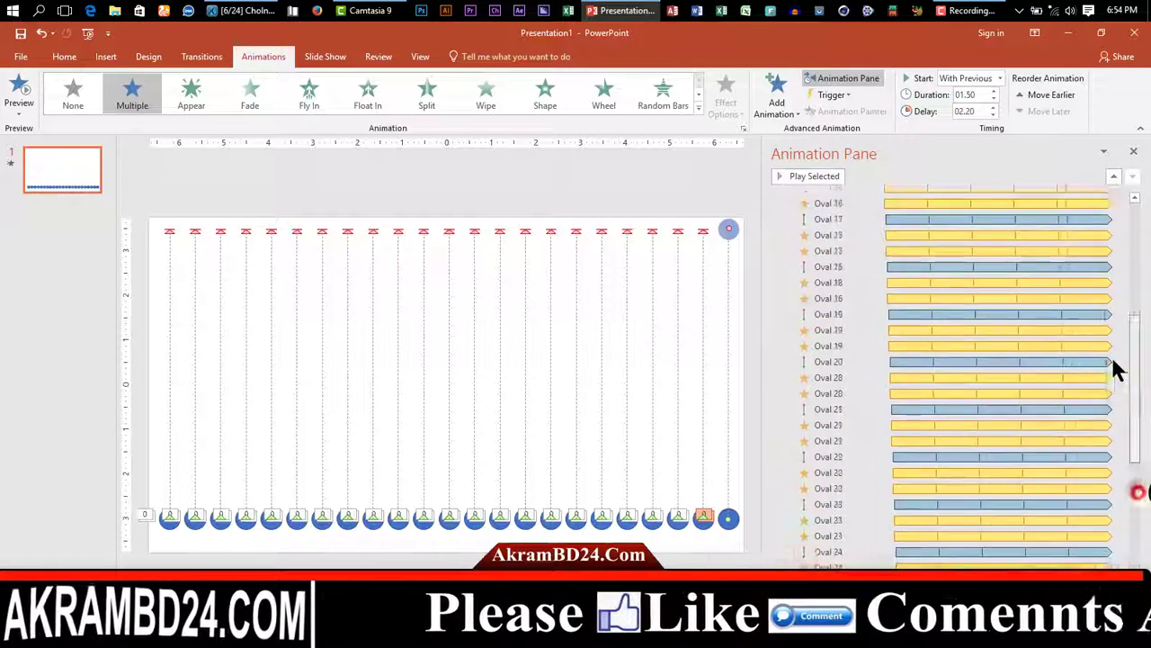
Preview the rainbow wave as a slide show, then close the Animation Pane
{"action": "left_click_drag", "start_coordinate": [1128, 477], "coordinate": [1124, 300]}
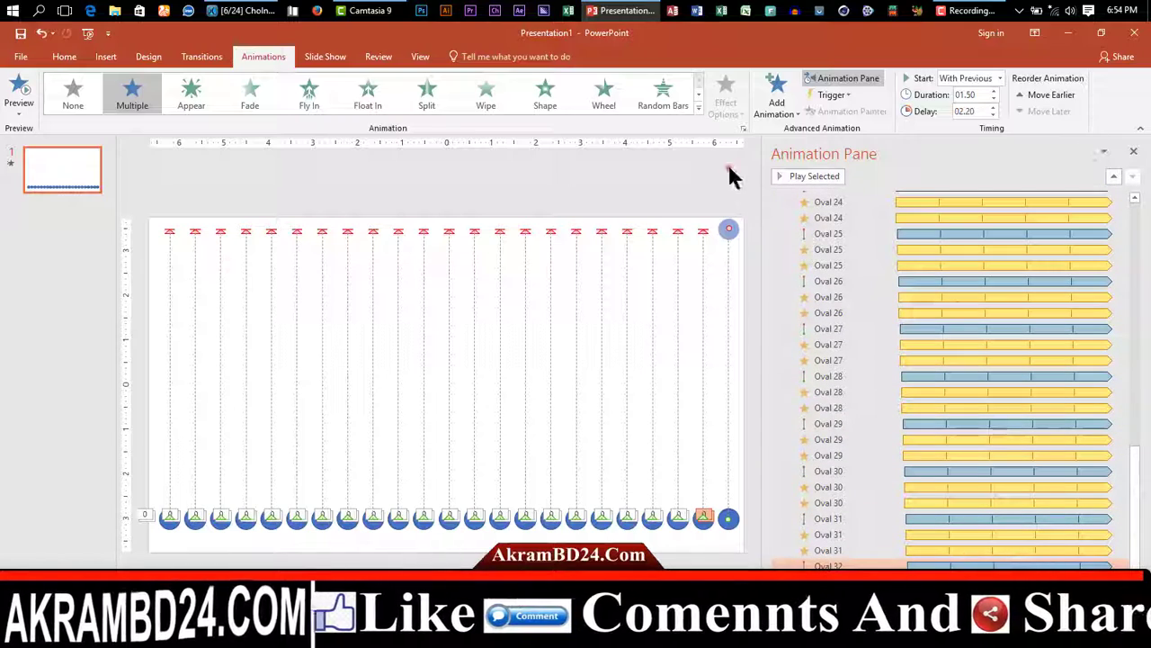
{"action": "left_click", "coordinate": [730, 170]}
{"action": "key", "text": "F5"}
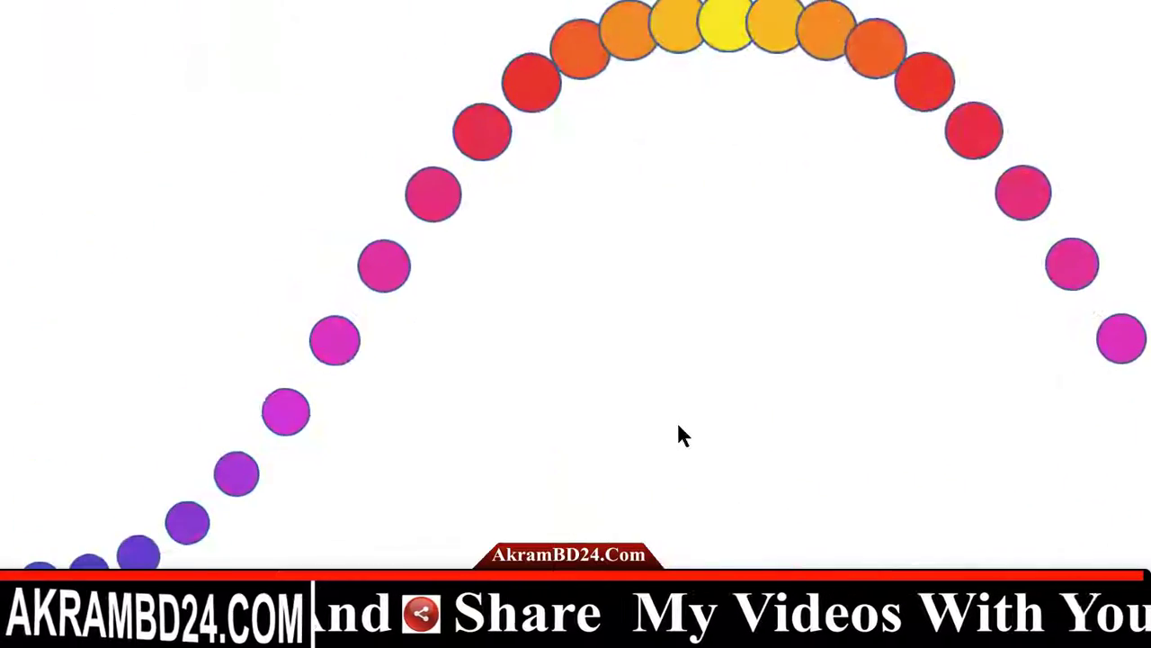
{"action": "right_click", "coordinate": [678, 423]}
{"action": "left_click", "coordinate": [710, 627]}
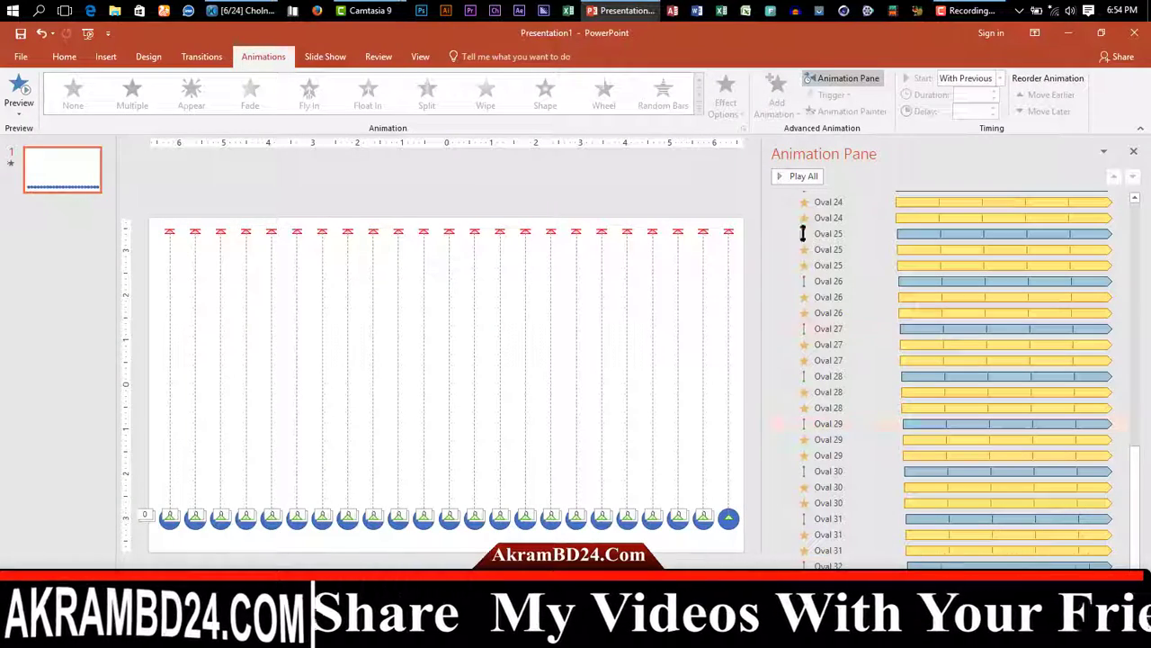
{"action": "left_click", "coordinate": [1133, 152]}
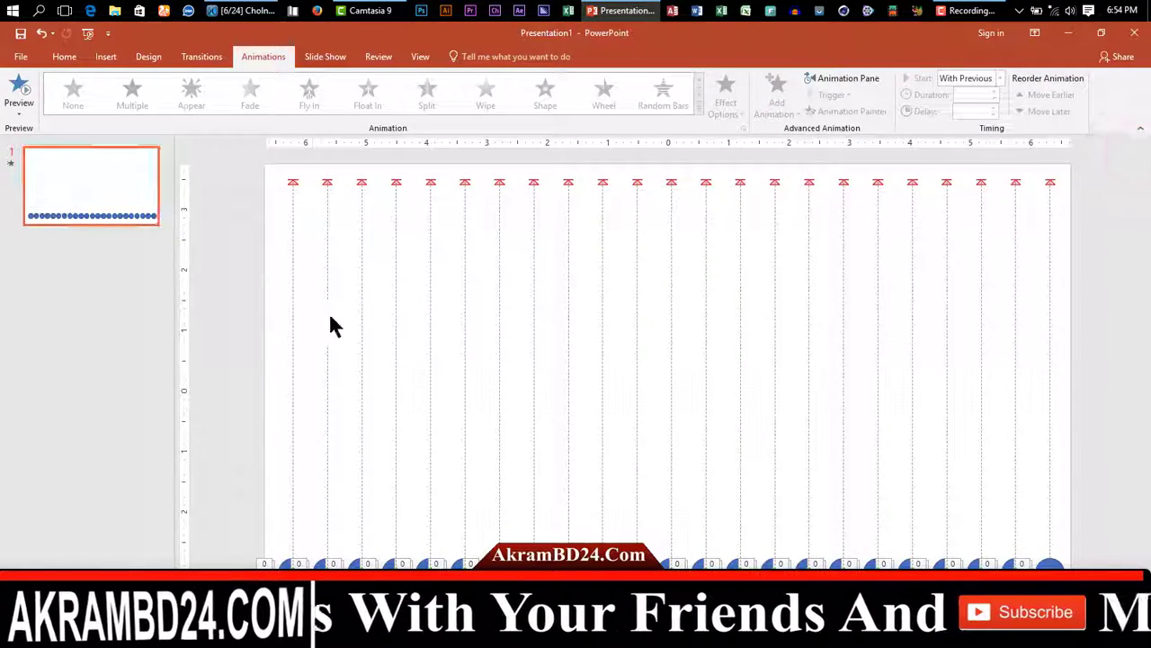
Switch the slide background to a solid black fill and start a slide show to preview the wave
{"action": "right_click", "coordinate": [311, 304]}
{"action": "left_click", "coordinate": [364, 423]}
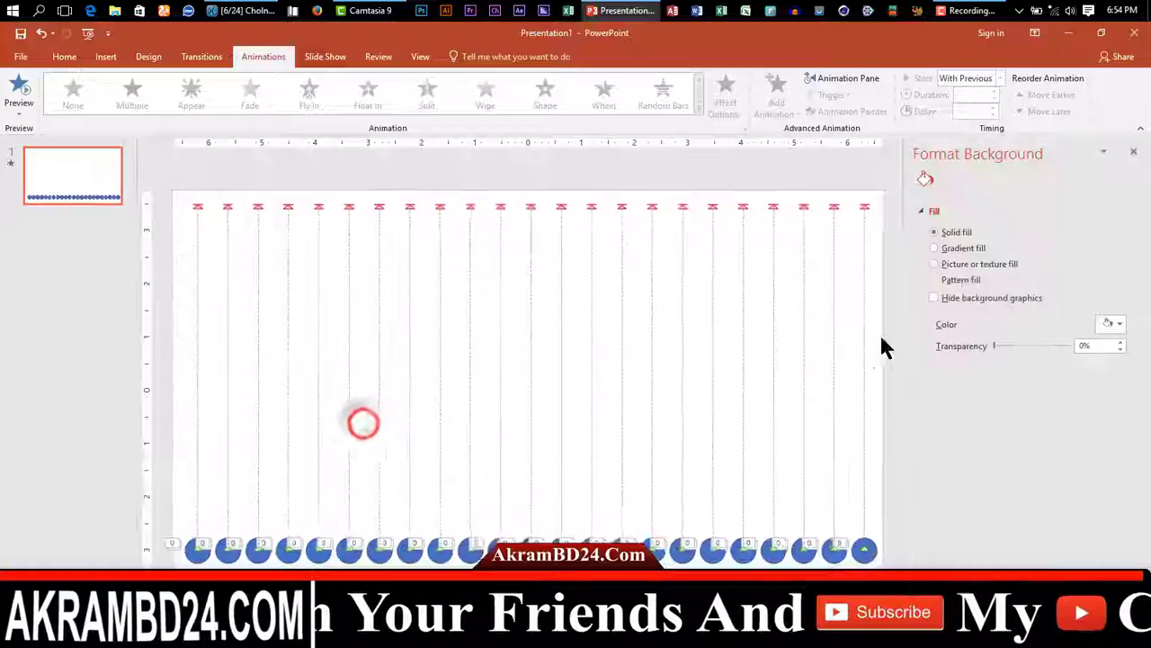
{"action": "left_click", "coordinate": [938, 248]}
{"action": "left_click", "coordinate": [935, 232]}
{"action": "left_click", "coordinate": [1110, 327]}
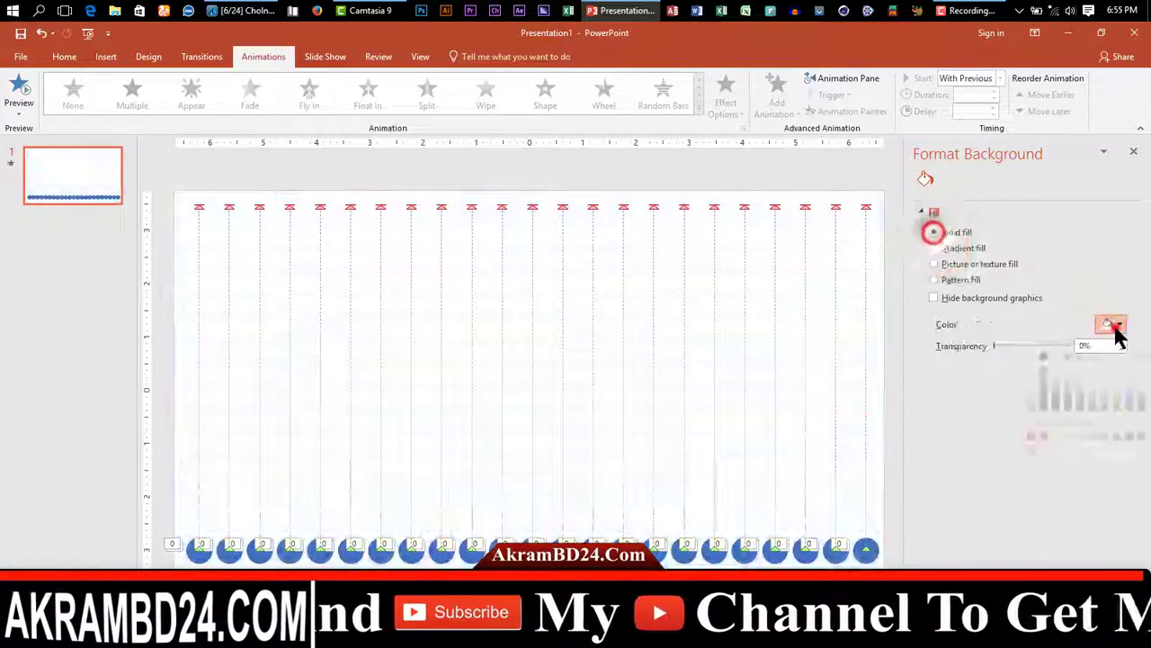
{"action": "left_click", "coordinate": [1039, 377]}
{"action": "left_click", "coordinate": [1132, 152]}
{"action": "key", "text": "F5"}
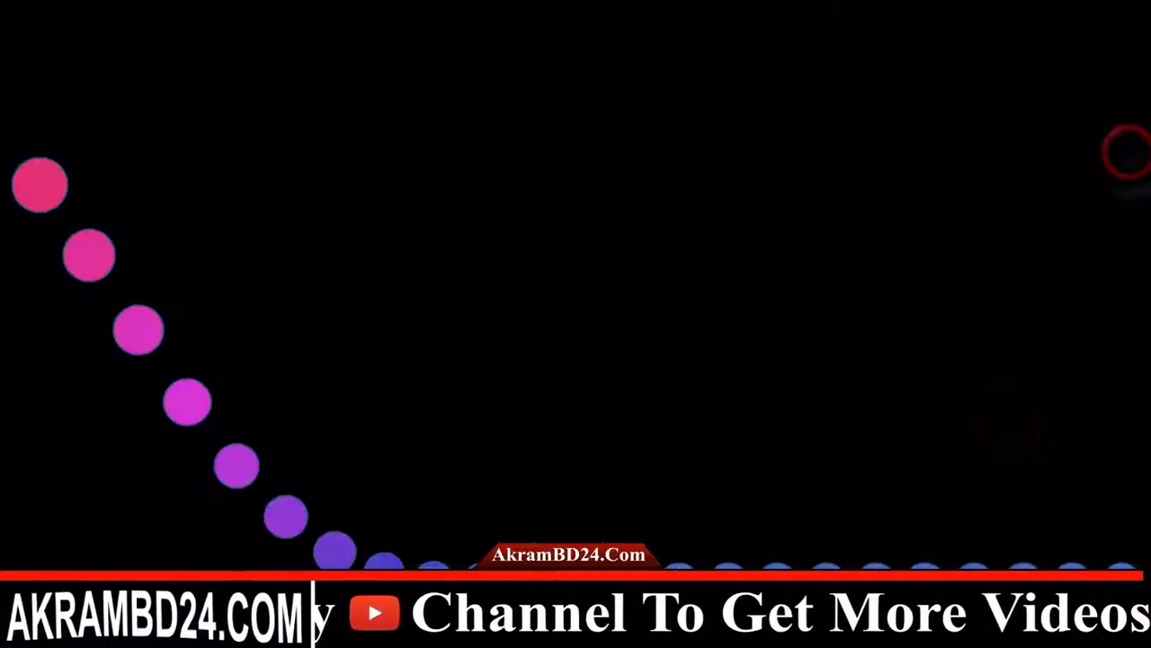
{"action": "right_click", "coordinate": [799, 393]}
Exit the slide show, reopen the Animation Pane and review Oval 3's Grow/Shrink effect settings
{"action": "left_click", "coordinate": [836, 581]}
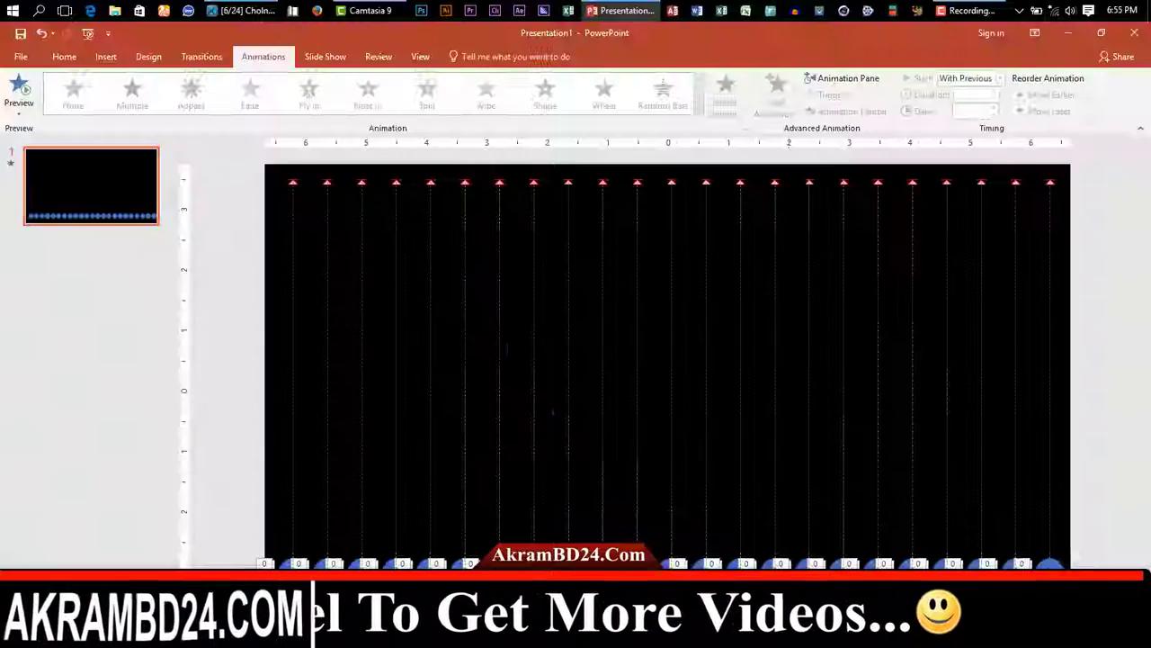
{"action": "left_click", "coordinate": [825, 78]}
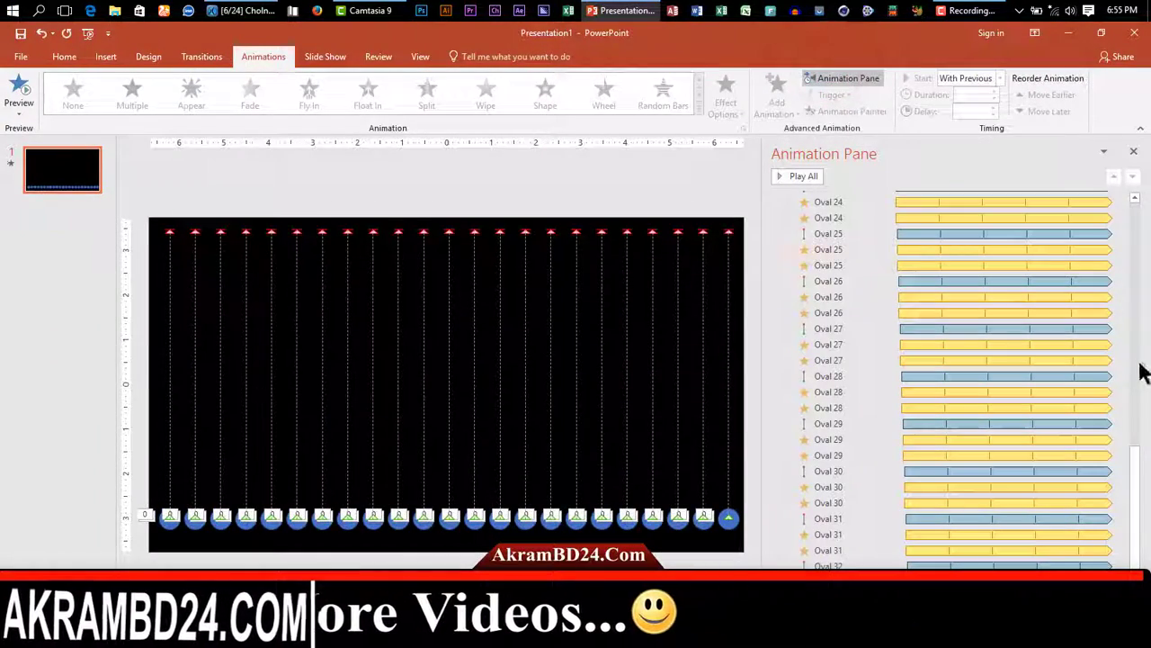
{"action": "left_click_drag", "start_coordinate": [1136, 481], "coordinate": [1131, 207]}
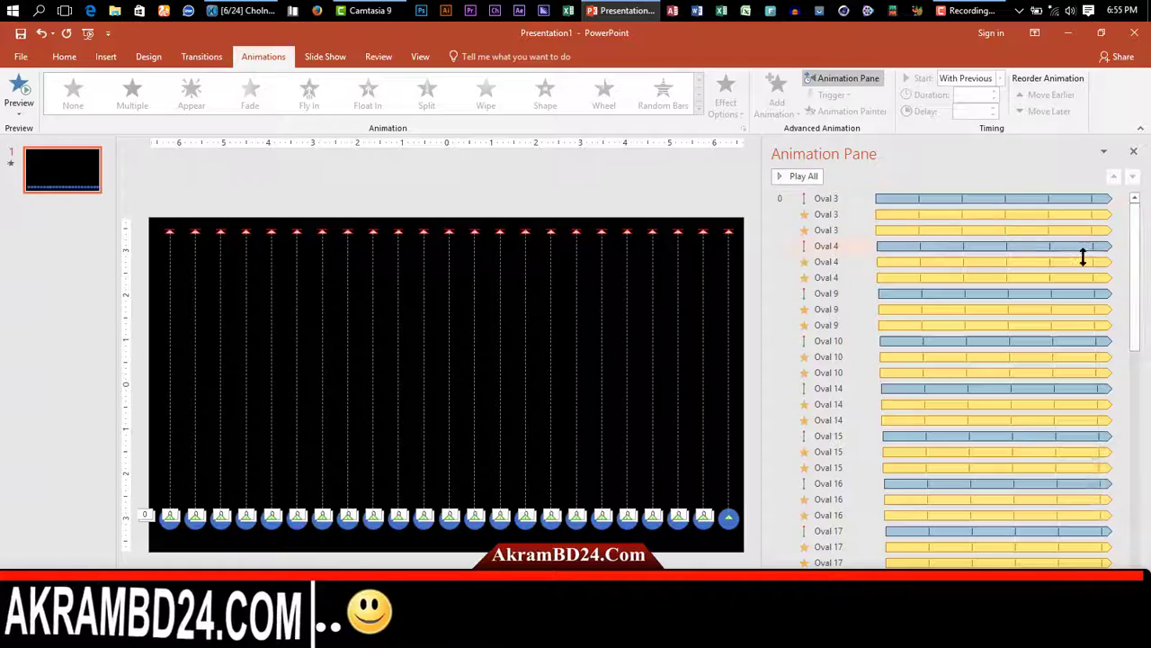
{"action": "left_click", "coordinate": [1125, 228]}
{"action": "left_click", "coordinate": [1070, 304]}
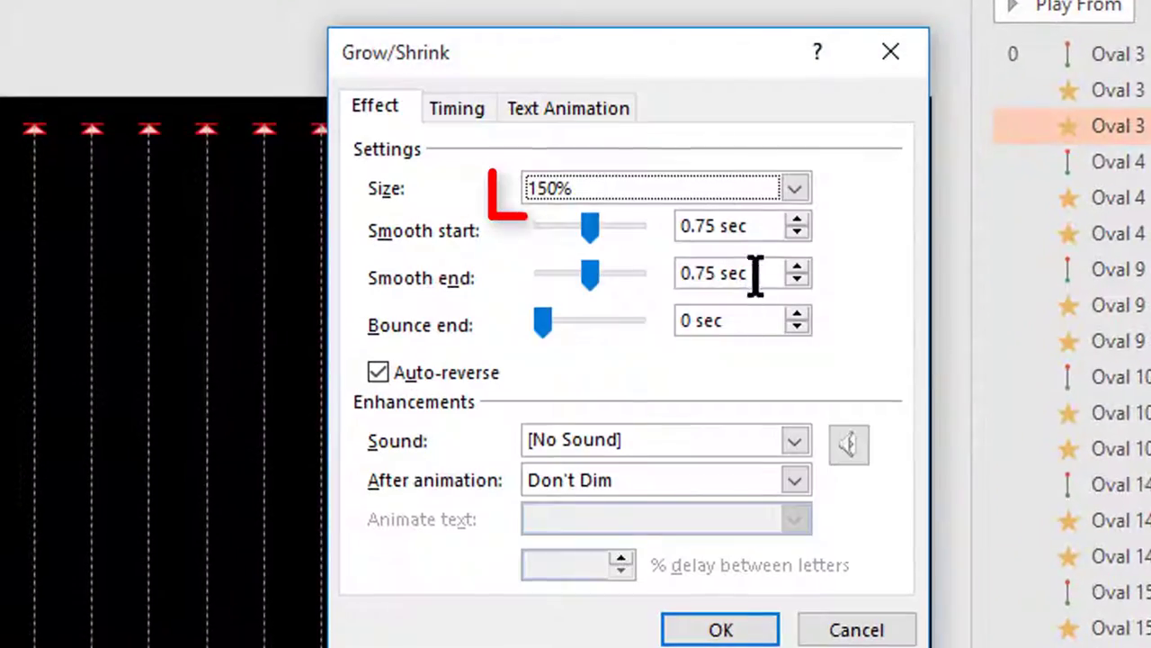
{"action": "left_click", "coordinate": [720, 630]}
Inspect the timing, size and text animation tabs of Oval 4's Grow/Shrink effect
{"action": "left_click", "coordinate": [1119, 297]}
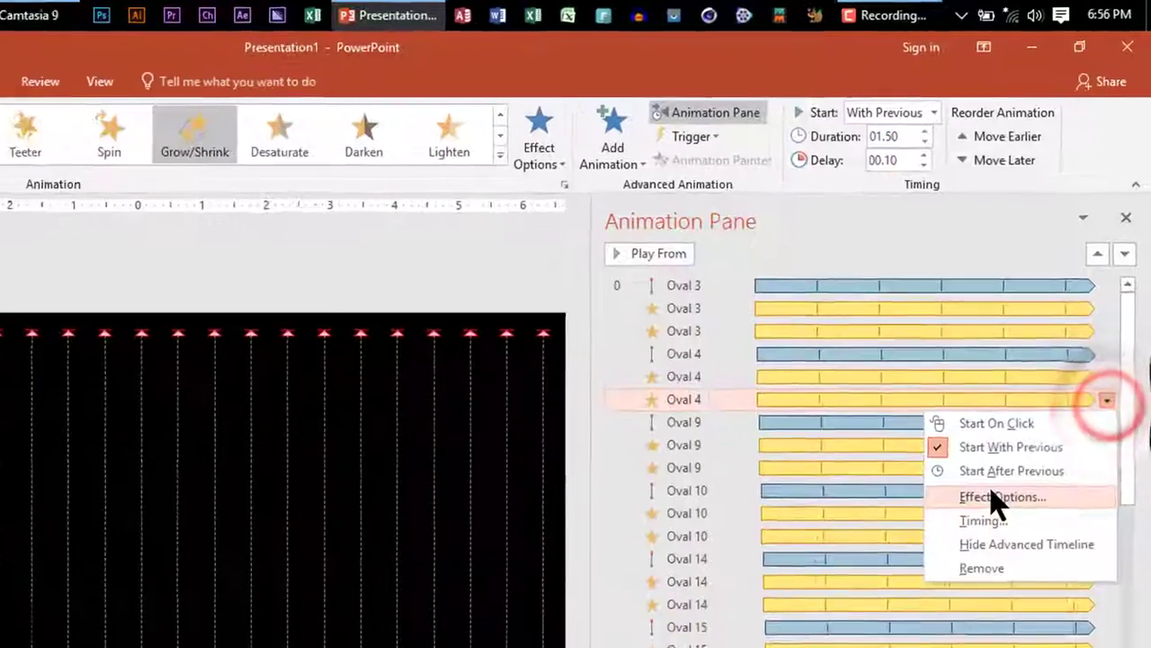
{"action": "left_click", "coordinate": [1025, 365]}
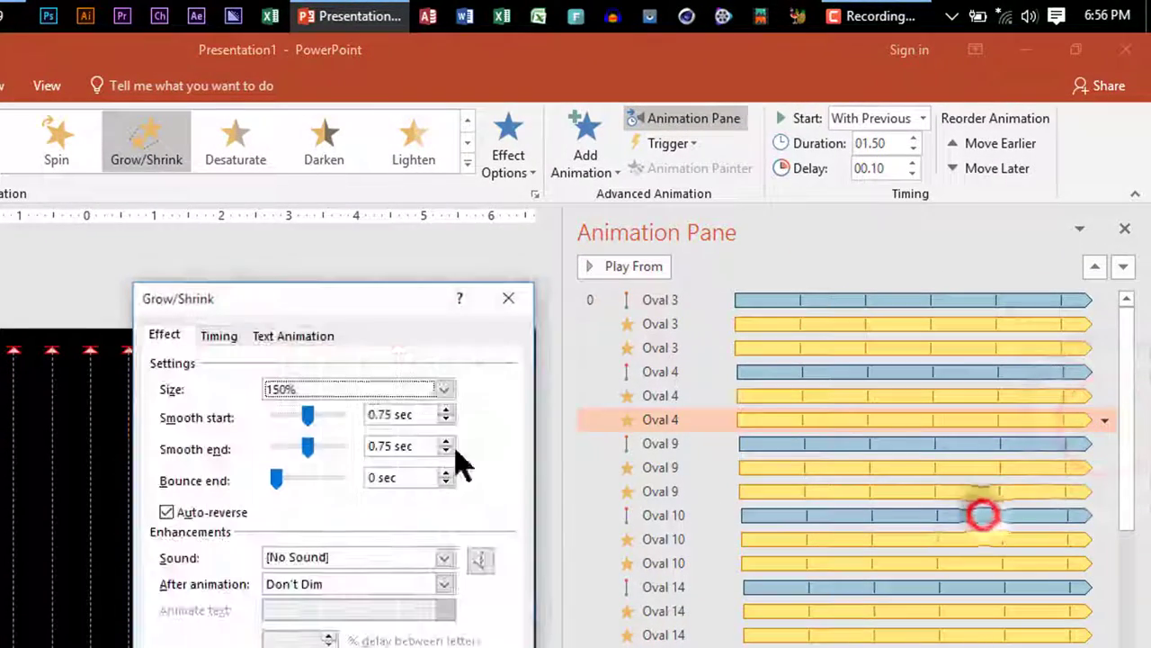
{"action": "left_click", "coordinate": [493, 234]}
{"action": "left_click", "coordinate": [162, 337]}
{"action": "left_click", "coordinate": [280, 336]}
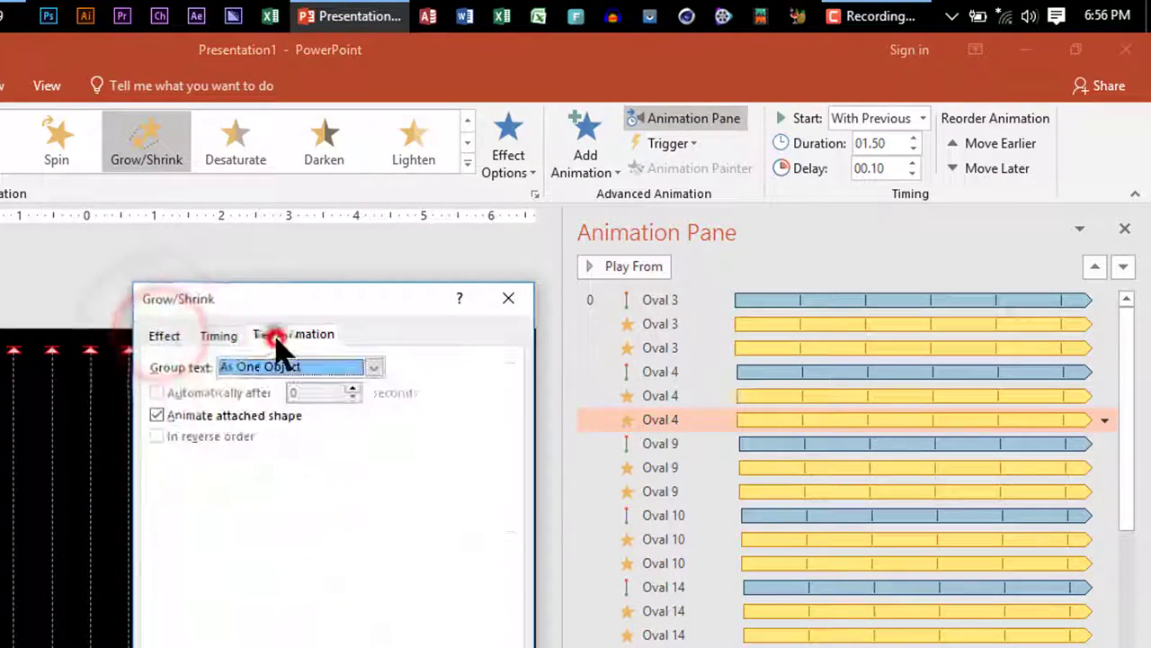
{"action": "key", "text": "Return"}
Set Oval 4's Grow/Shrink size to a custom 145%
{"action": "left_click", "coordinate": [1104, 419]}
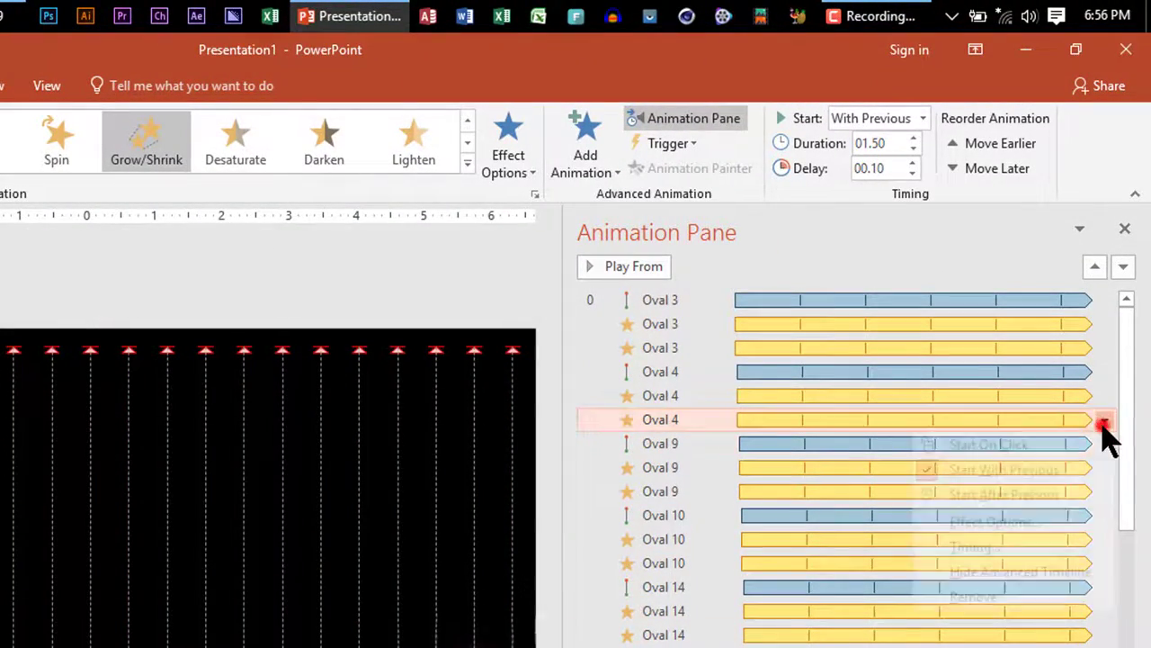
{"action": "left_click", "coordinate": [998, 522]}
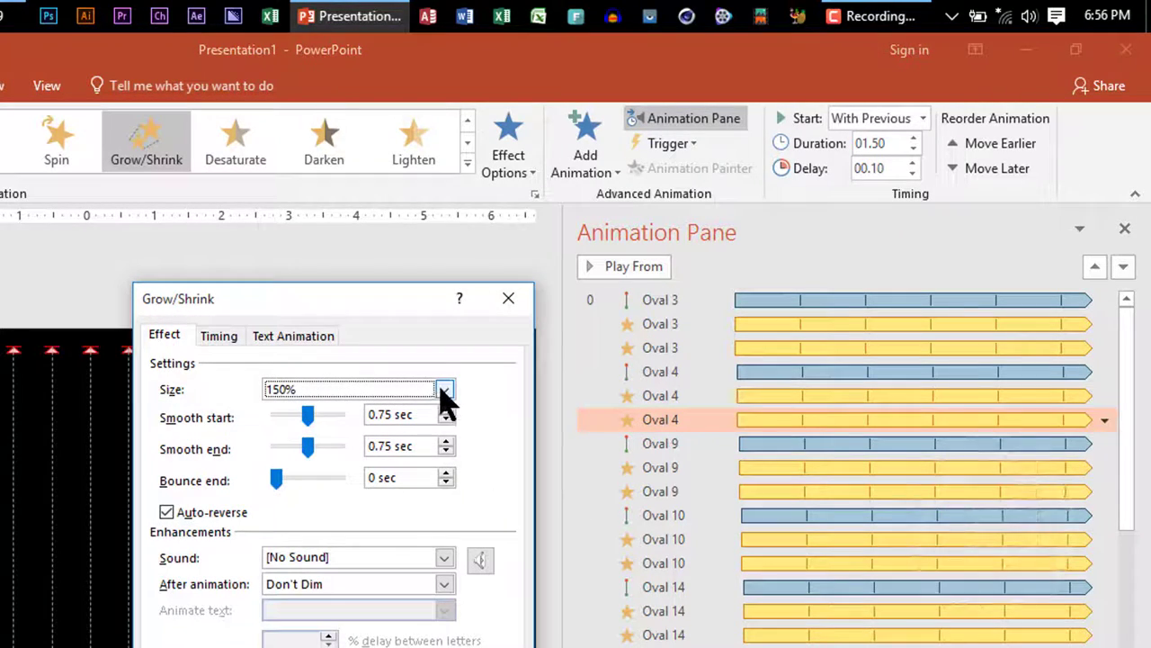
{"action": "left_click", "coordinate": [445, 388]}
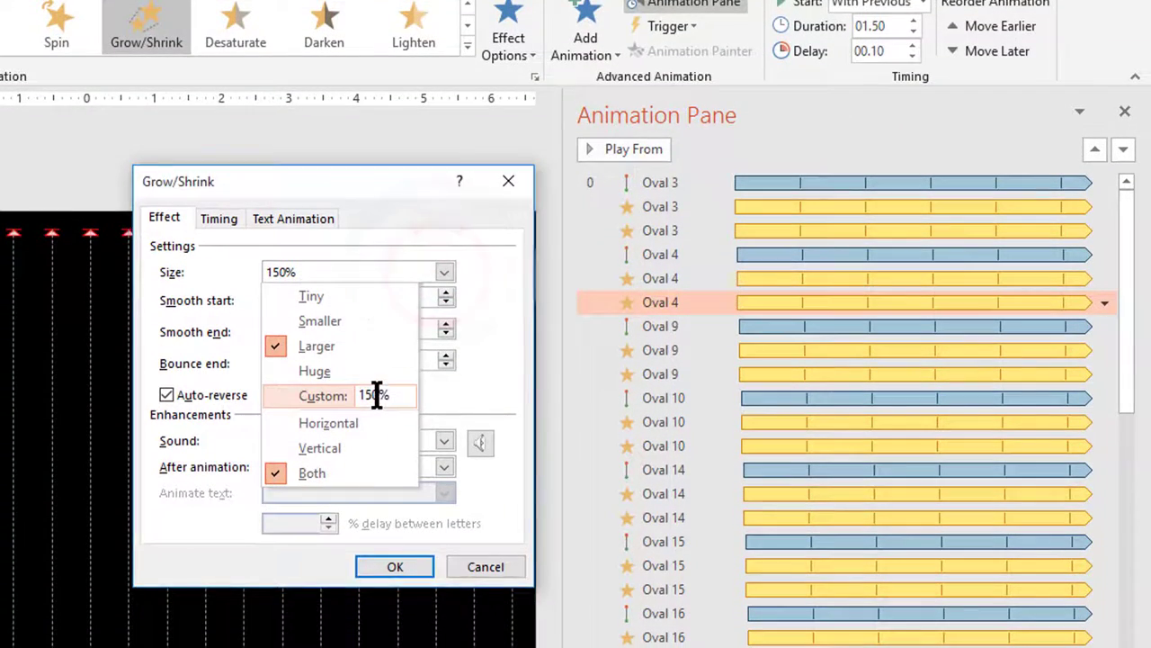
{"action": "left_click", "coordinate": [378, 512]}
{"action": "type", "text": "1"}
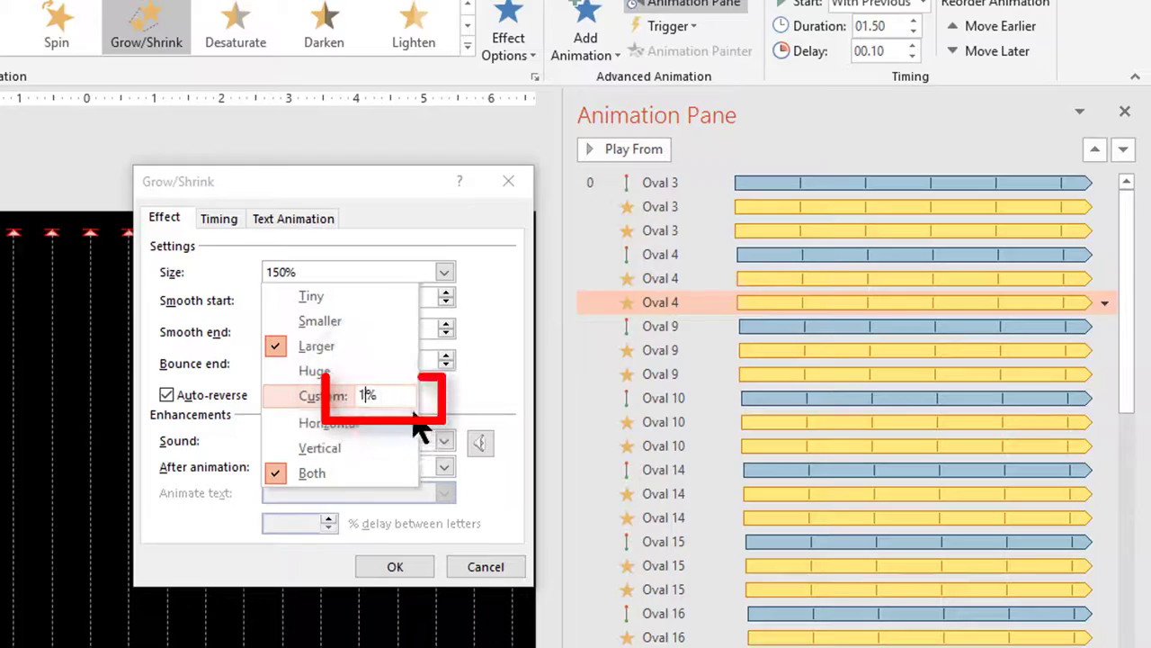
{"action": "type", "text": "45"}
{"action": "key", "text": "Return"}
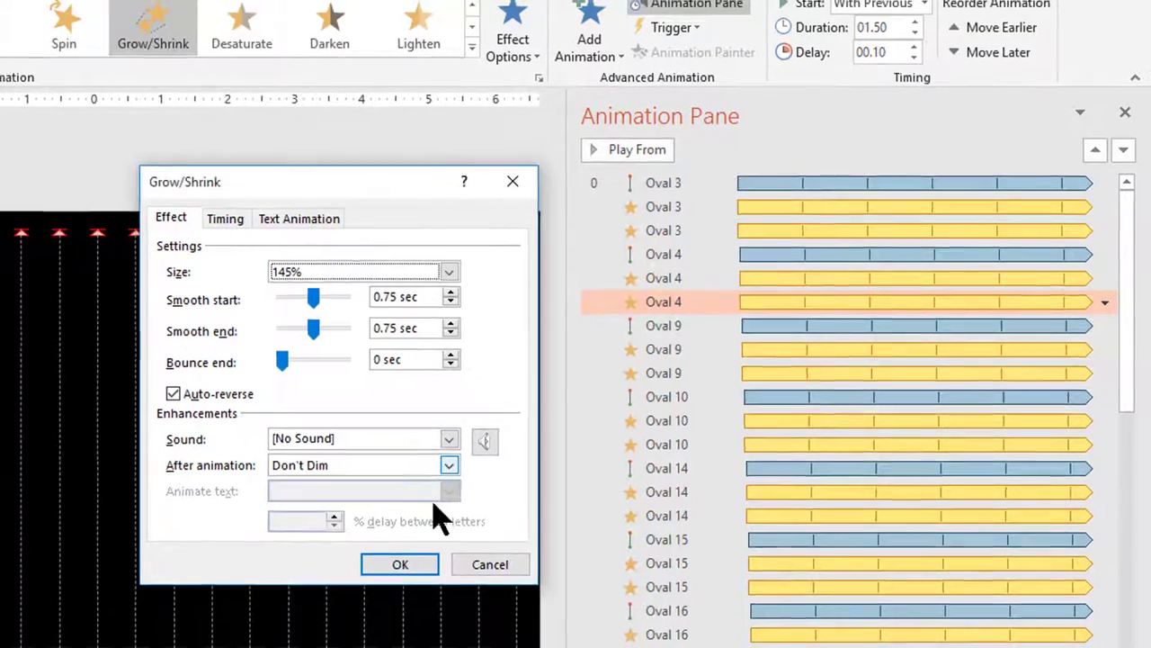
{"action": "left_click", "coordinate": [394, 567]}
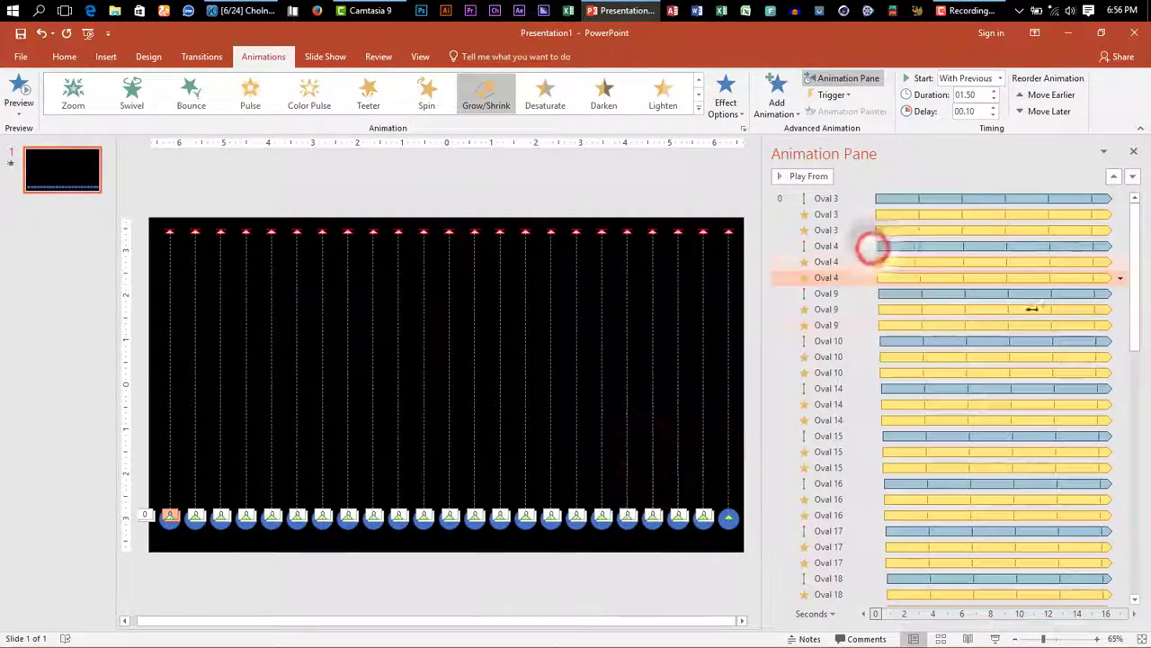
Lower Oval 9's Grow/Shrink custom size to 140%
{"action": "left_click", "coordinate": [1117, 325]}
{"action": "left_click", "coordinate": [1056, 393]}
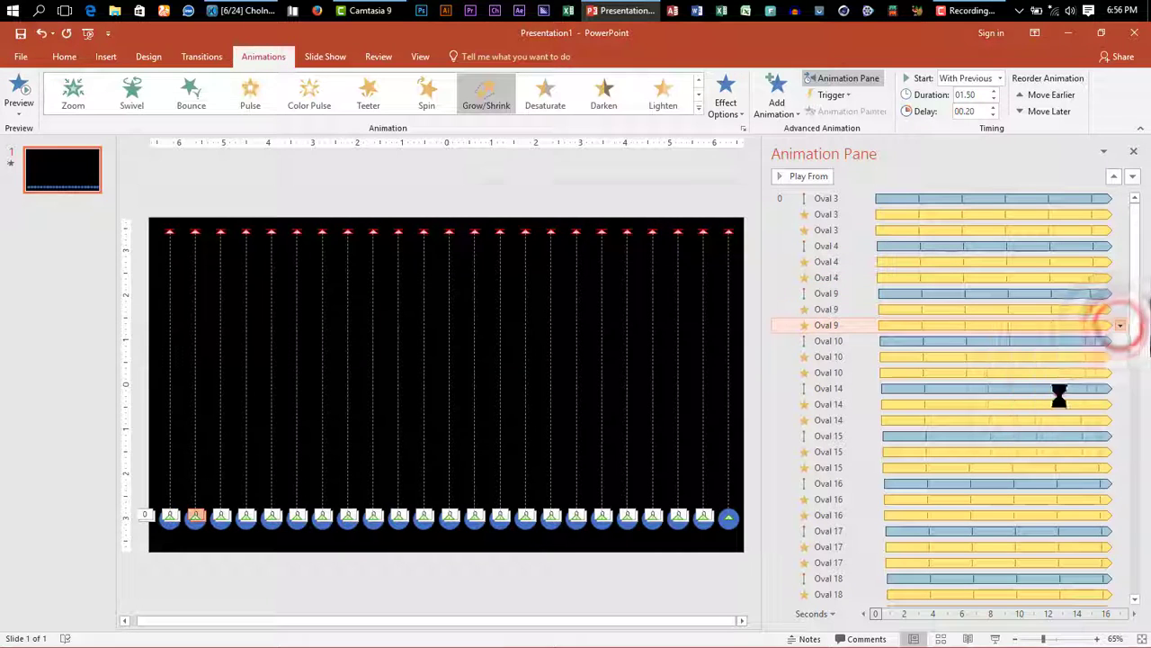
{"action": "left_click", "coordinate": [580, 257]}
{"action": "left_click", "coordinate": [638, 338]}
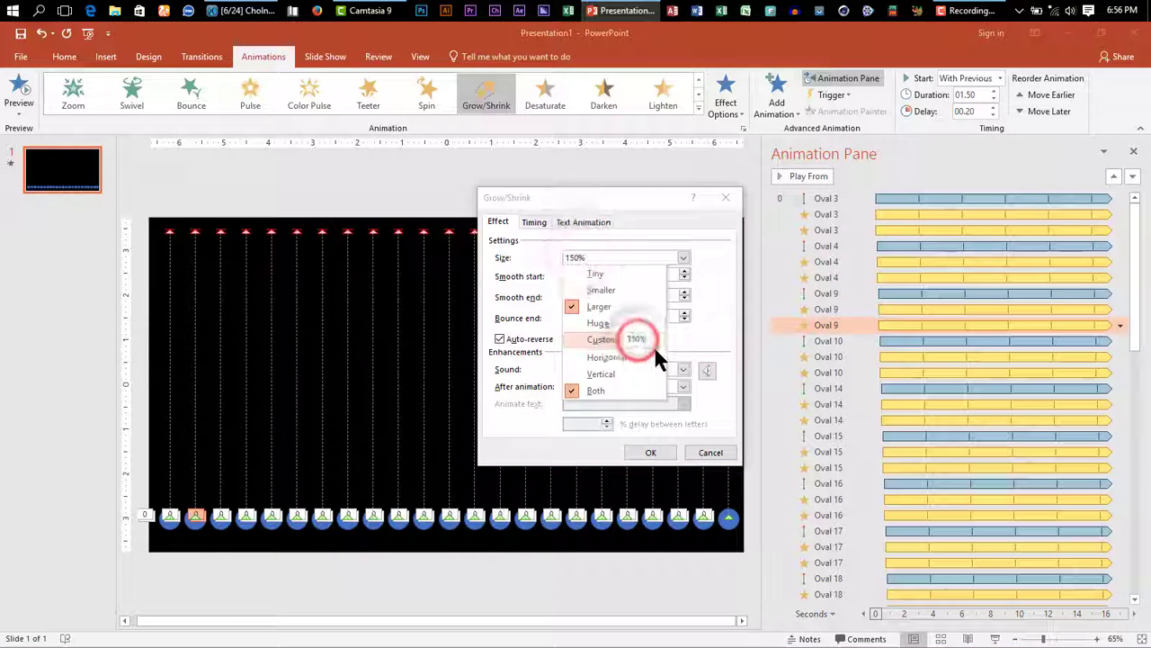
{"action": "key", "text": "BackSpace"}
{"action": "type", "text": "4"}
{"action": "key", "text": "Return"}
{"action": "left_click", "coordinate": [661, 454]}
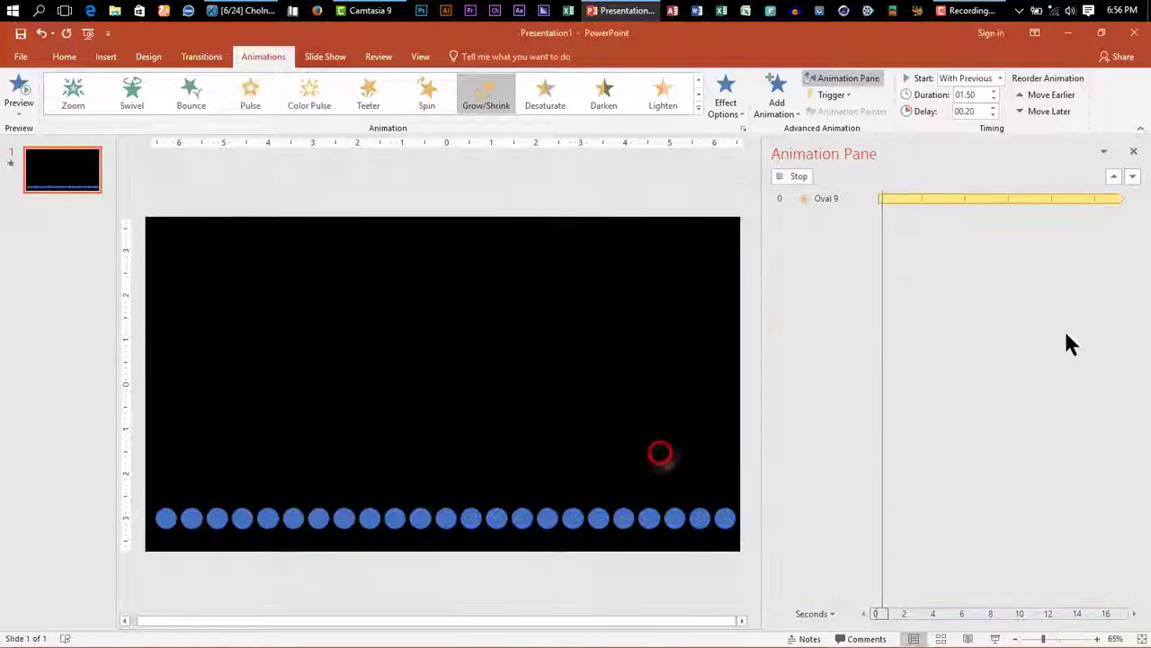
Give Oval 10's Grow/Shrink a smaller custom size, typing 13 into the Custom field
{"action": "left_click", "coordinate": [1118, 373]}
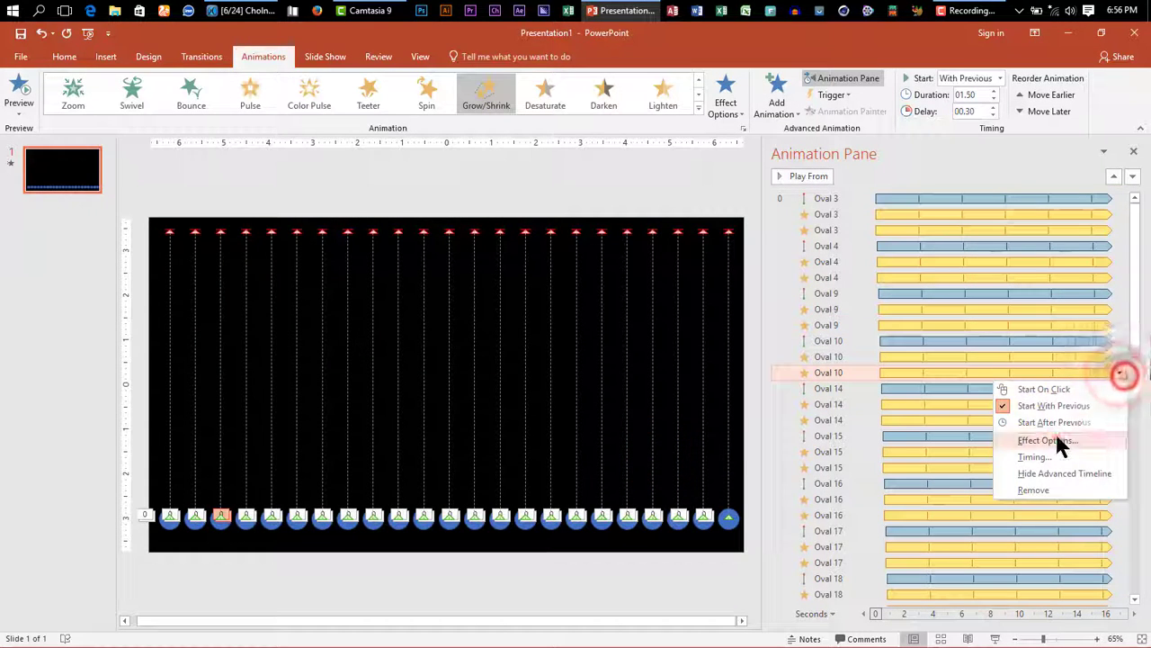
{"action": "left_click", "coordinate": [1058, 441]}
{"action": "left_click", "coordinate": [629, 258]}
{"action": "left_click", "coordinate": [638, 339]}
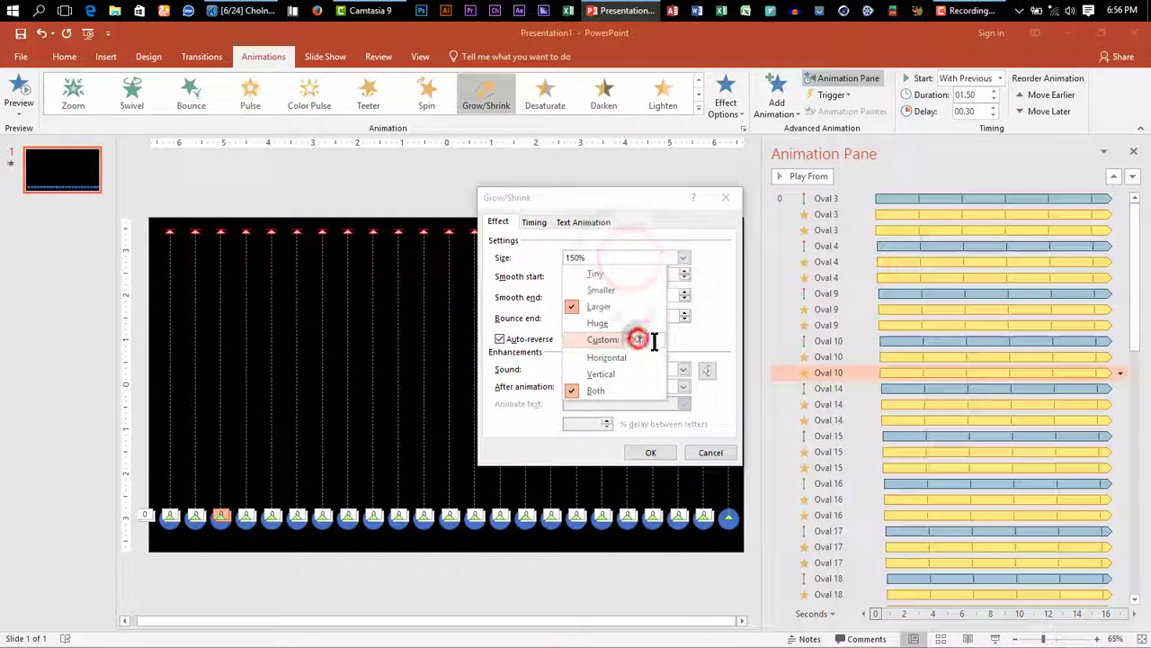
{"action": "type", "text": "13"}
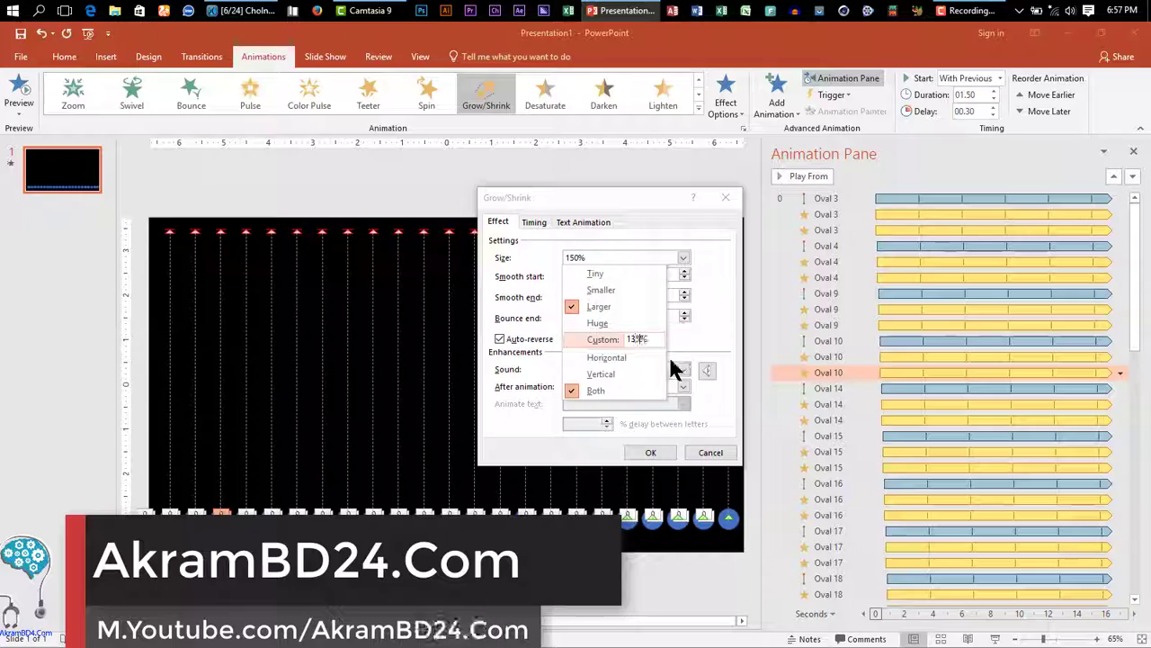
{"action": "key", "text": "Return"}
{"action": "left_click", "coordinate": [650, 452]}
{"action": "left_click", "coordinate": [1080, 295]}
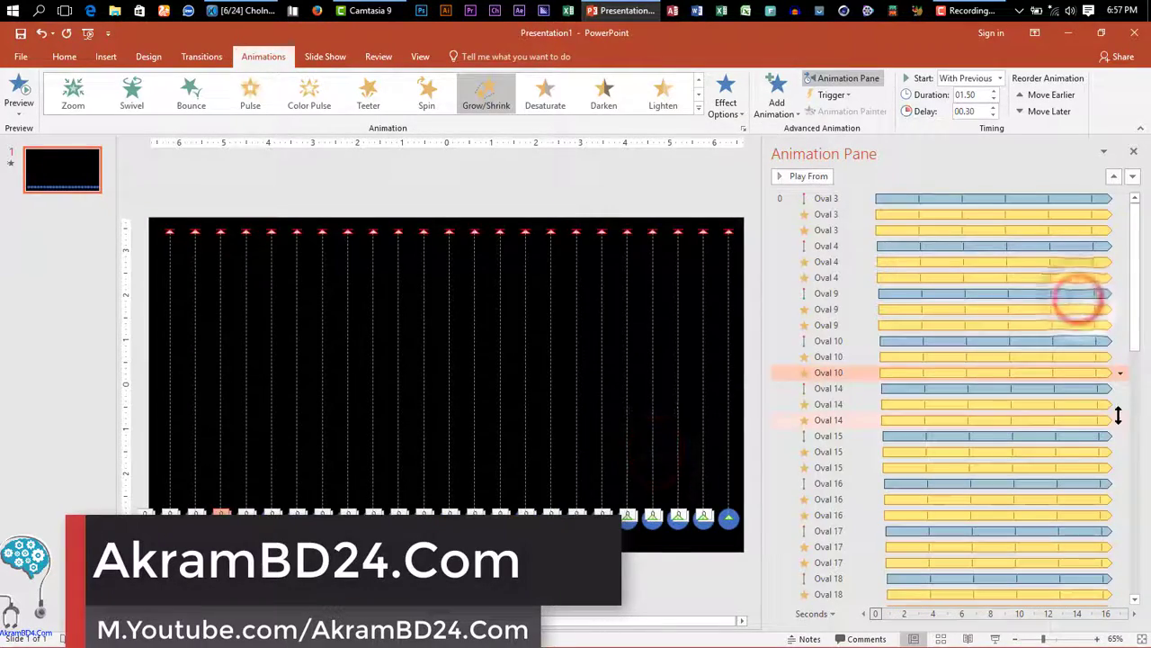
Apply adjusted custom Grow/Shrink sizes to the next ovals down the list through Oval 22
{"action": "double_click", "coordinate": [1118, 414]}
{"action": "left_click", "coordinate": [662, 452]}
{"action": "double_click", "coordinate": [1118, 467]}
{"action": "left_click", "coordinate": [663, 452]}
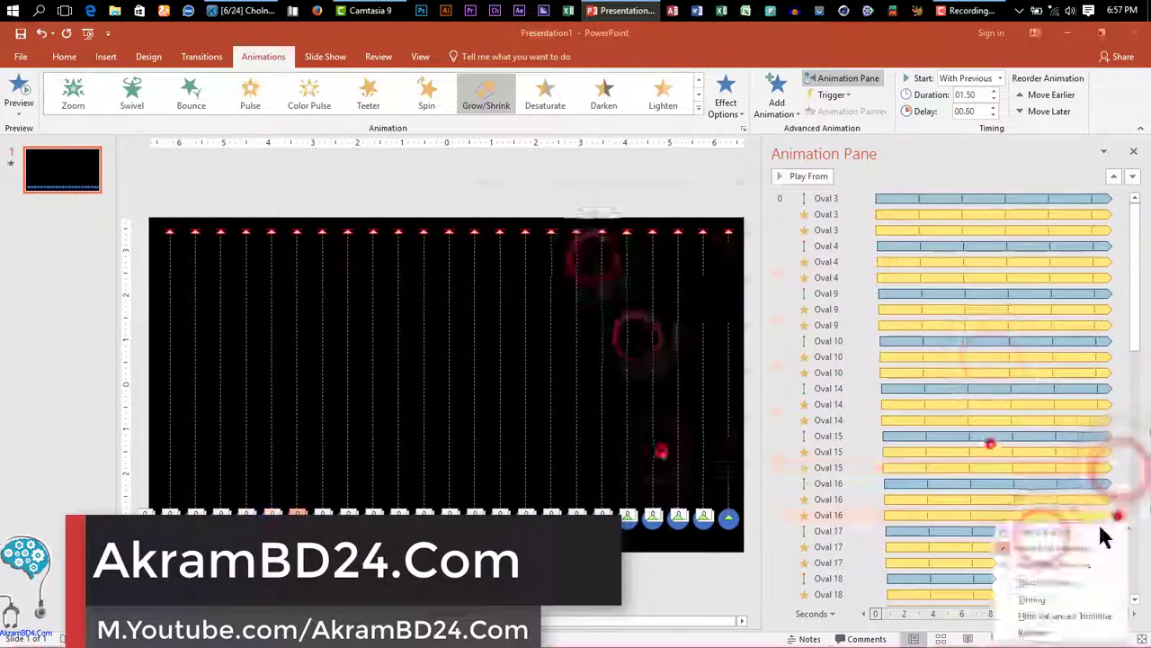
{"action": "double_click", "coordinate": [1118, 514]}
{"action": "left_click", "coordinate": [651, 450]}
{"action": "scroll", "coordinate": [1066, 399], "scroll_direction": "down", "scroll_amount": 5}
{"action": "double_click", "coordinate": [1121, 387]}
{"action": "left_click", "coordinate": [650, 450]}
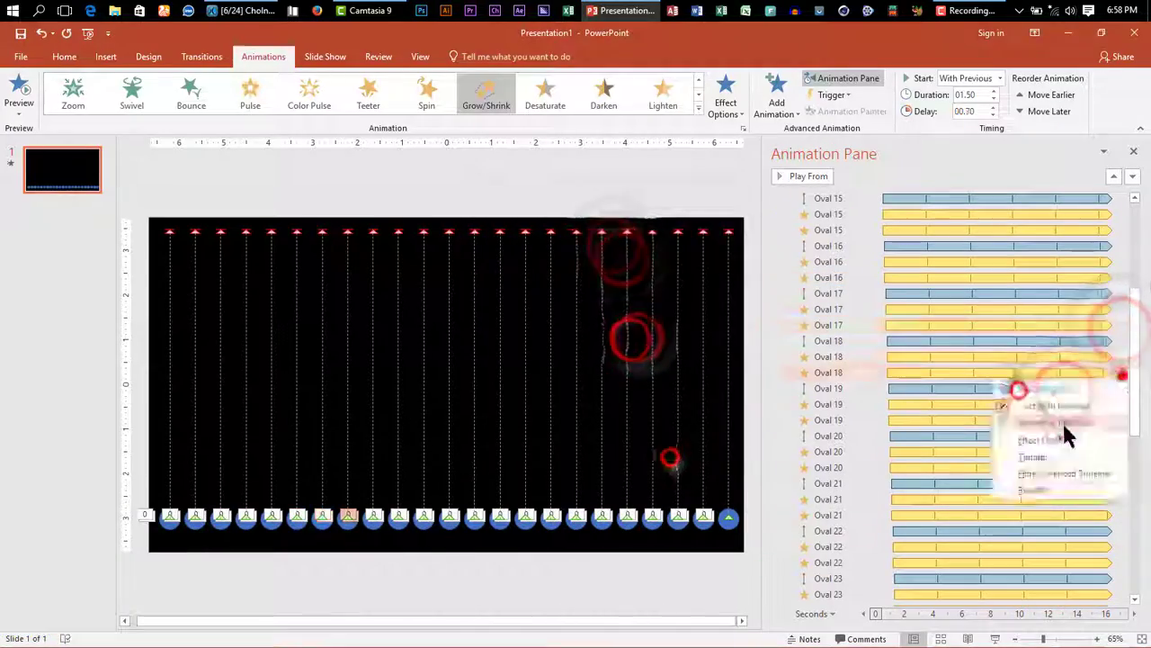
{"action": "double_click", "coordinate": [1118, 372]}
{"action": "left_click", "coordinate": [650, 452]}
{"action": "double_click", "coordinate": [1118, 393]}
{"action": "left_click", "coordinate": [650, 452]}
{"action": "scroll", "coordinate": [1066, 398], "scroll_direction": "down", "scroll_amount": 3}
{"action": "double_click", "coordinate": [1125, 313]}
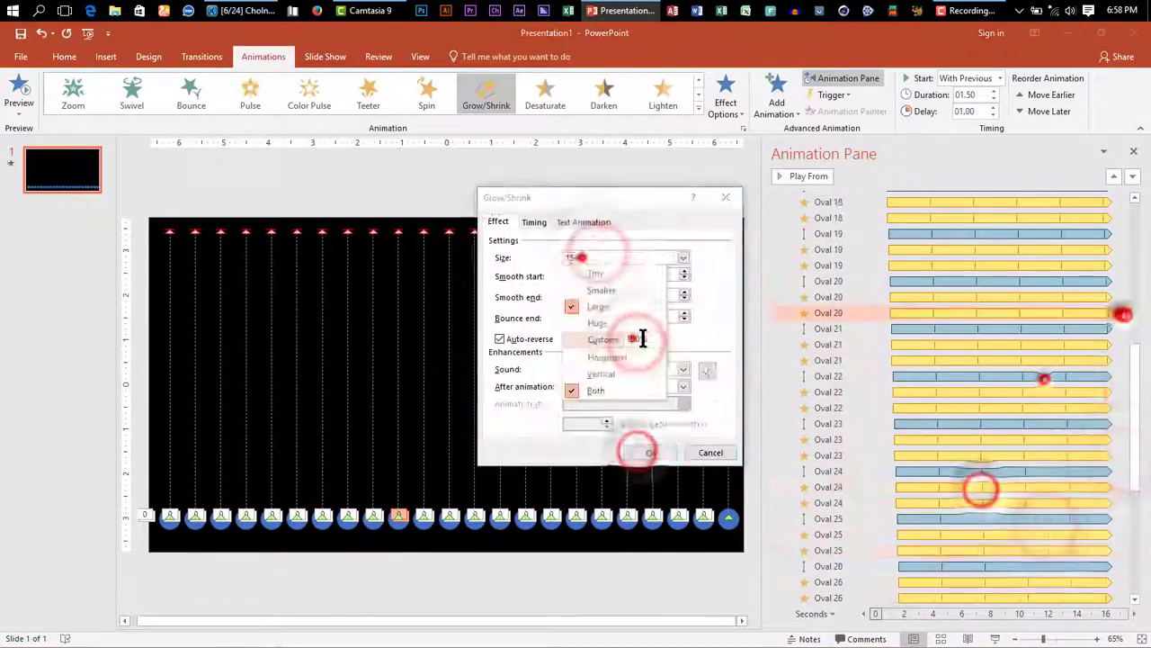
{"action": "left_click", "coordinate": [651, 452]}
{"action": "double_click", "coordinate": [1118, 359]}
{"action": "left_click", "coordinate": [650, 453]}
Continue applying smaller custom Grow/Shrink sizes to the remaining ovals through Oval 31
{"action": "scroll", "coordinate": [1067, 399], "scroll_direction": "down", "scroll_amount": 3}
{"action": "double_click", "coordinate": [1118, 360]}
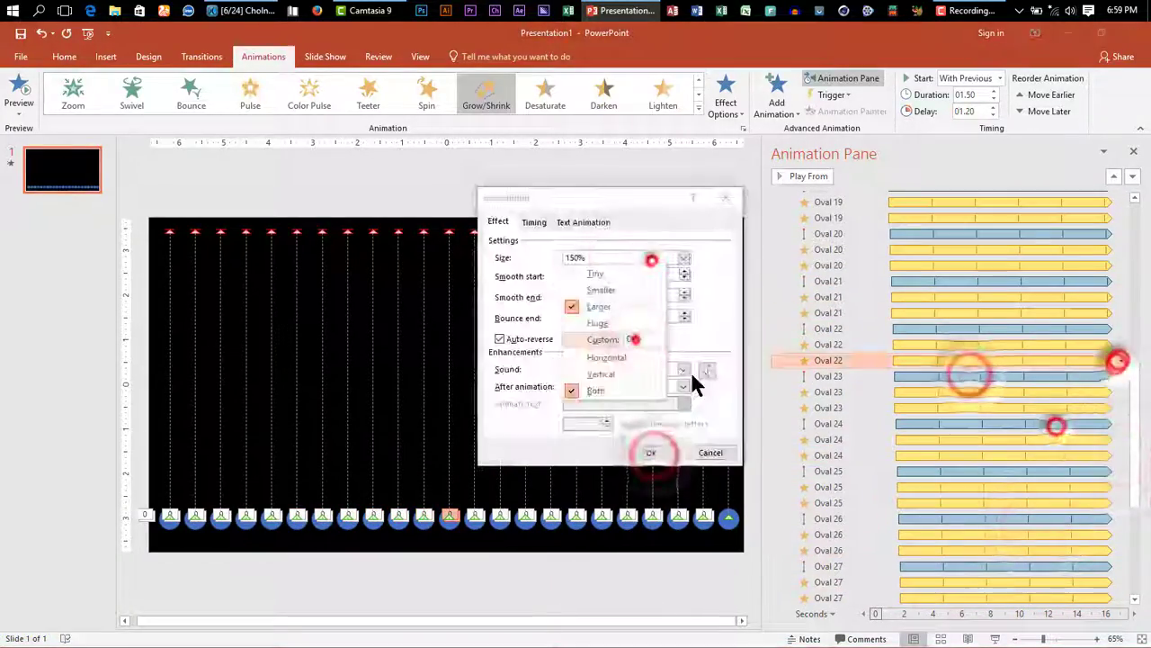
{"action": "left_click", "coordinate": [650, 453]}
{"action": "double_click", "coordinate": [1118, 404]}
{"action": "left_click", "coordinate": [650, 452]}
{"action": "double_click", "coordinate": [1118, 453]}
{"action": "left_click", "coordinate": [650, 452]}
{"action": "scroll", "coordinate": [1062, 535], "scroll_direction": "down", "scroll_amount": 5}
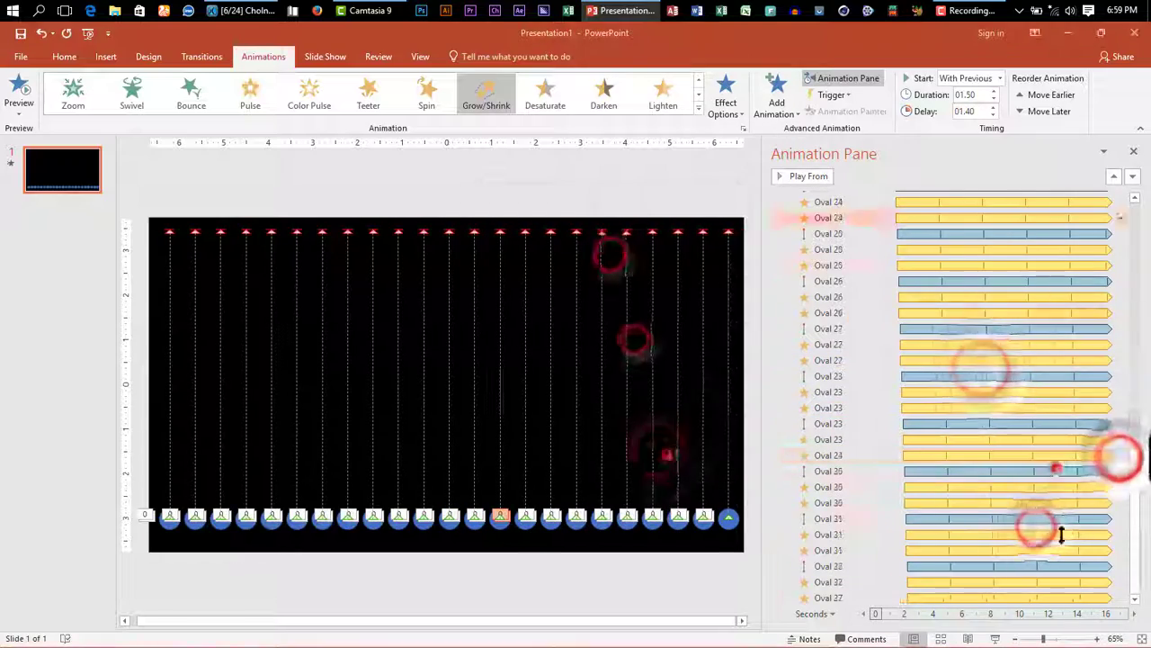
{"action": "double_click", "coordinate": [1118, 265]}
{"action": "left_click", "coordinate": [650, 452]}
{"action": "double_click", "coordinate": [1118, 403]}
{"action": "left_click", "coordinate": [650, 452]}
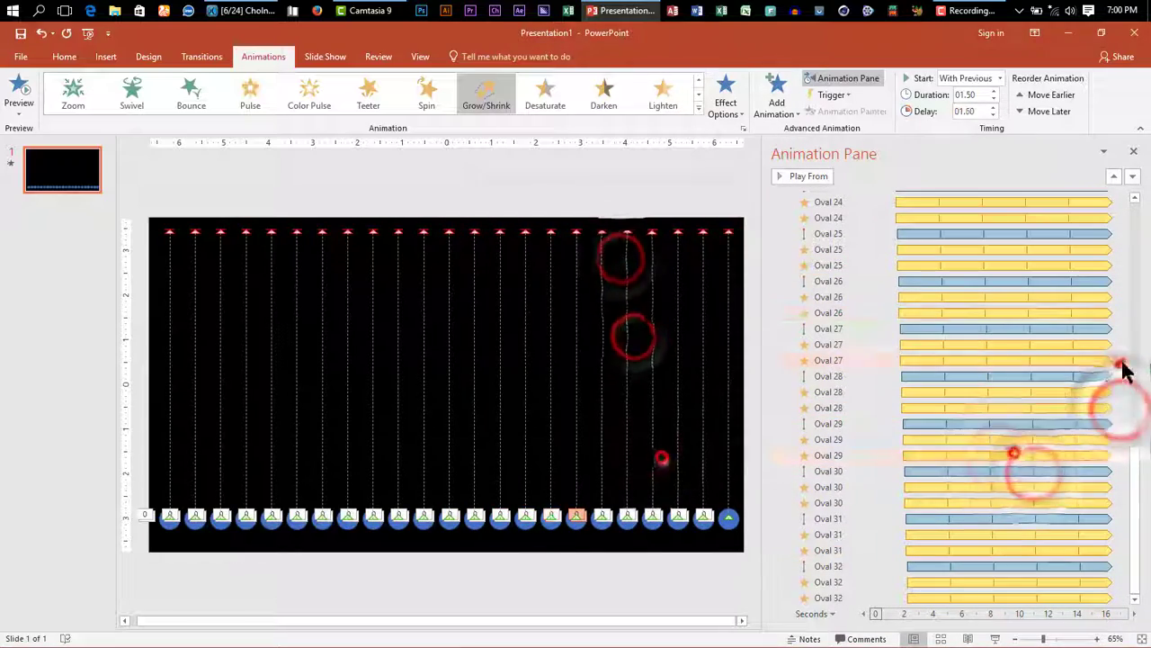
{"action": "double_click", "coordinate": [1118, 360]}
{"action": "left_click", "coordinate": [650, 453]}
{"action": "double_click", "coordinate": [1118, 407]}
{"action": "left_click", "coordinate": [651, 453]}
{"action": "double_click", "coordinate": [1117, 455]}
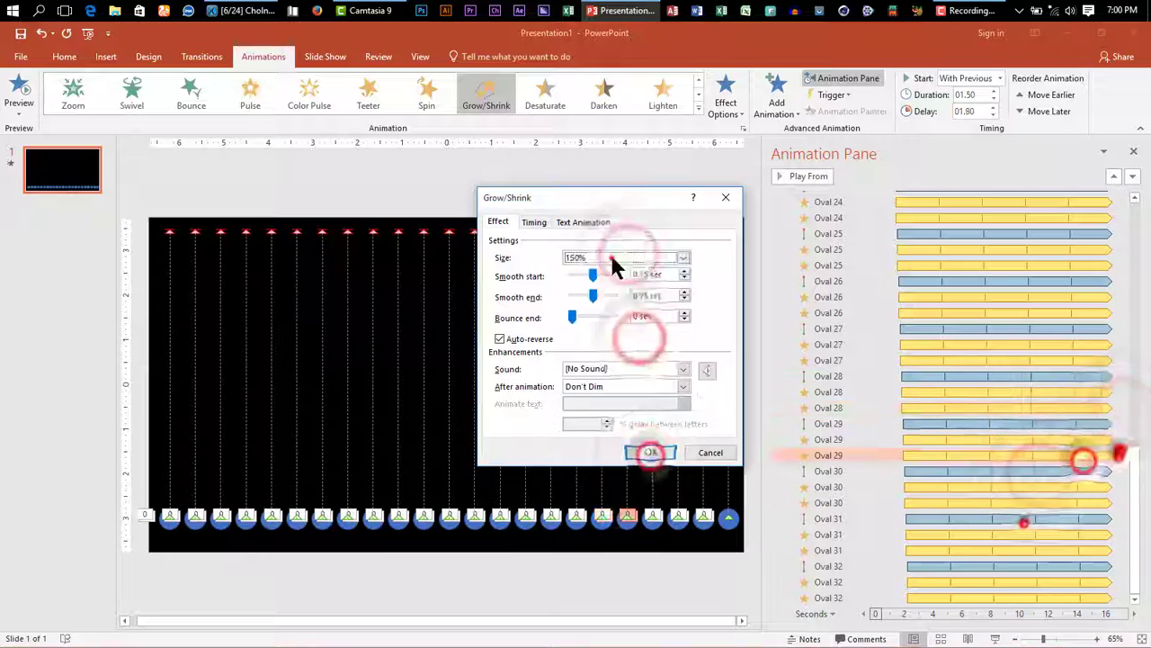
{"action": "left_click", "coordinate": [651, 452]}
{"action": "double_click", "coordinate": [1118, 503]}
{"action": "left_click", "coordinate": [650, 452]}
{"action": "double_click", "coordinate": [1118, 550]}
{"action": "left_click", "coordinate": [600, 257]}
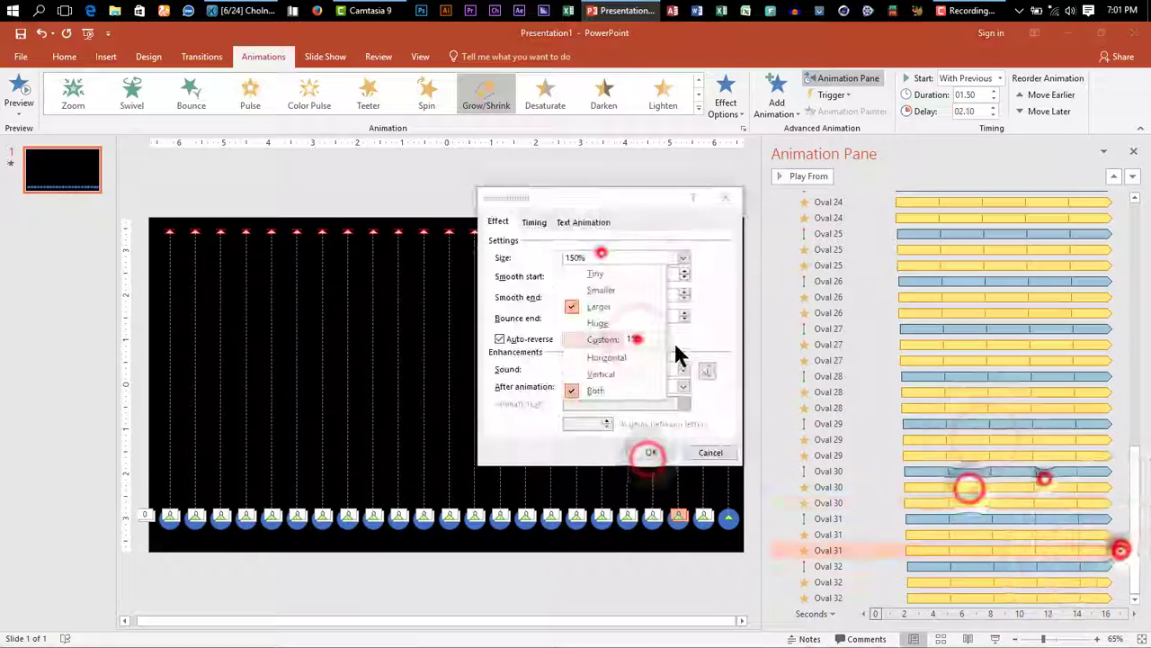
{"action": "left_click", "coordinate": [651, 452]}
{"action": "left_click", "coordinate": [1118, 597]}
Give Oval 32's Grow/Shrink a custom 40% size, then hide the Animation Pane
{"action": "right_click", "coordinate": [1118, 597]}
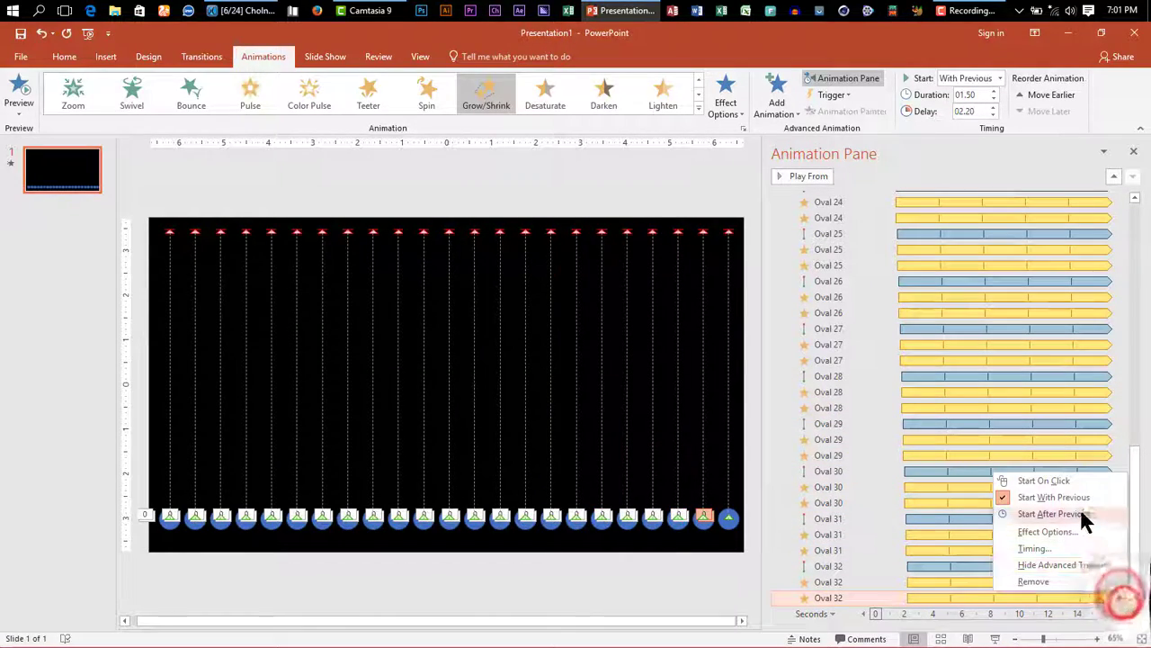
{"action": "left_click", "coordinate": [1047, 532]}
{"action": "left_click", "coordinate": [628, 259]}
{"action": "double_click", "coordinate": [636, 338]}
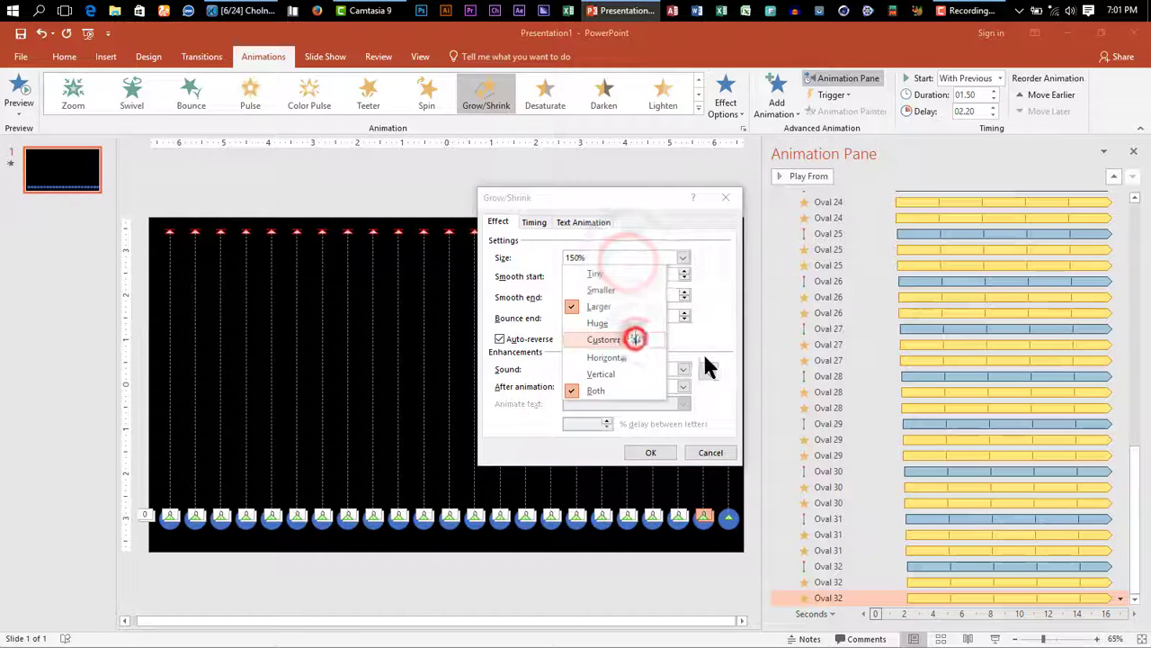
{"action": "type", "text": "40"}
{"action": "key", "text": "Return"}
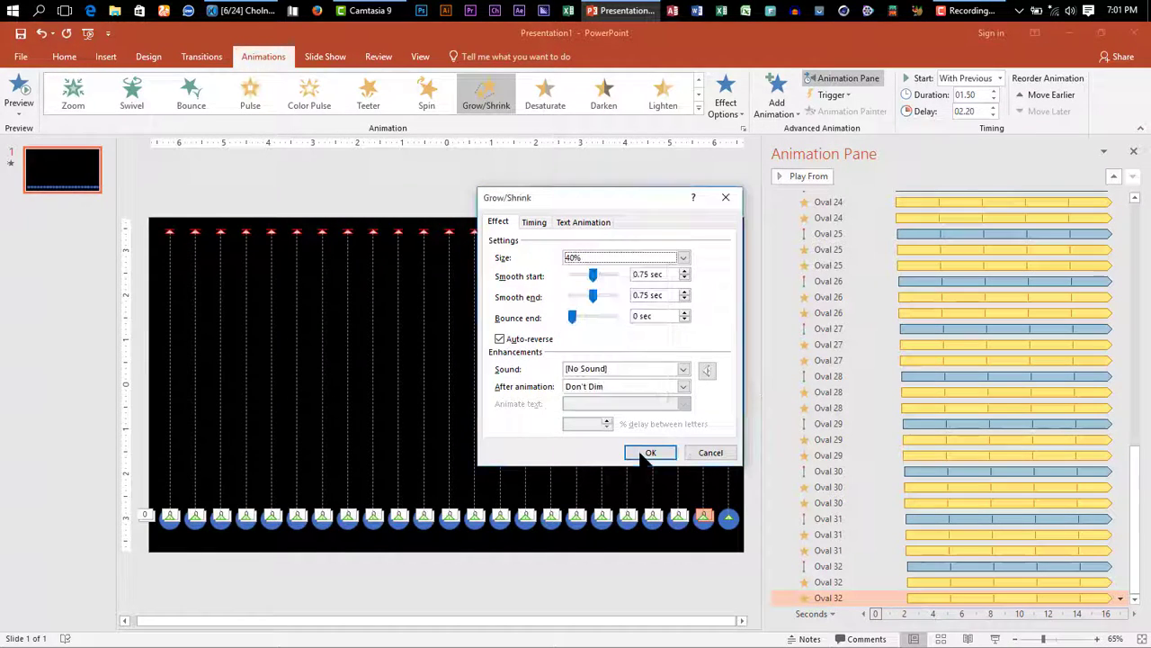
{"action": "left_click", "coordinate": [650, 452]}
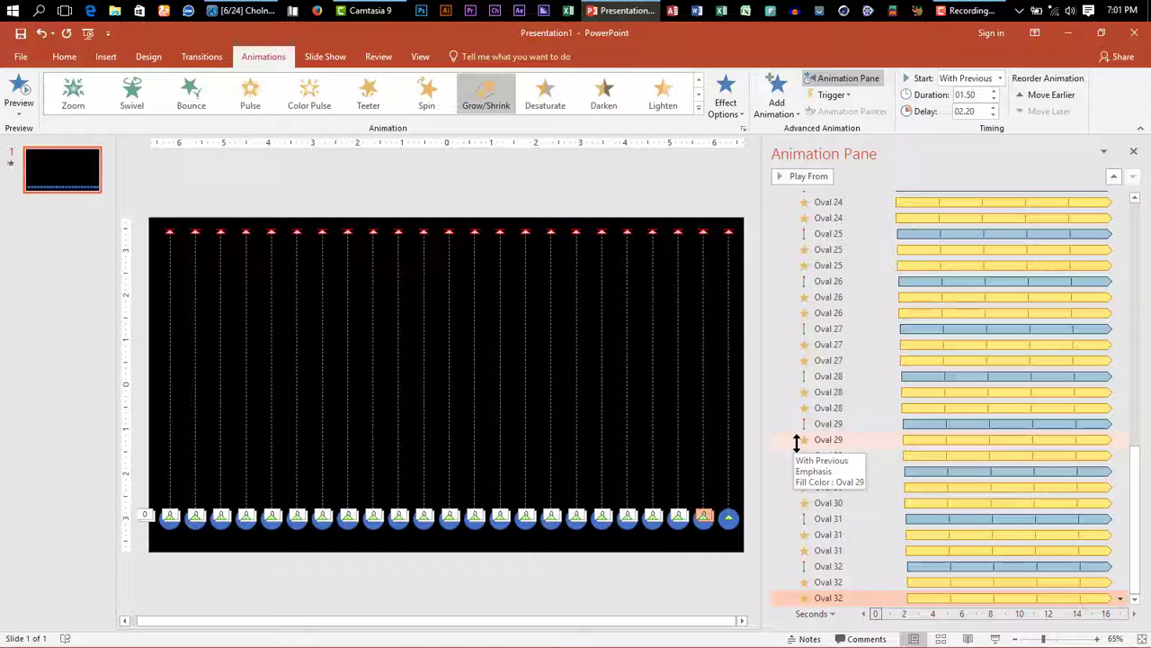
{"action": "left_click", "coordinate": [1132, 153]}
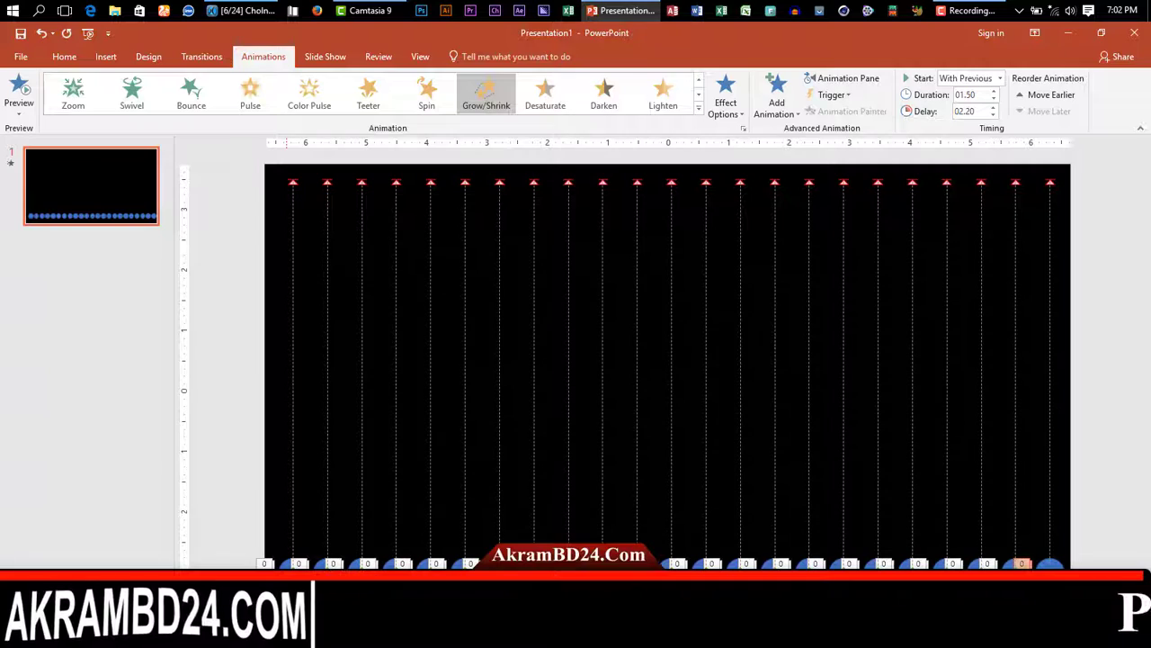
Draw a rectangle covering the whole slide and remove its outline
{"action": "left_click", "coordinate": [106, 57]}
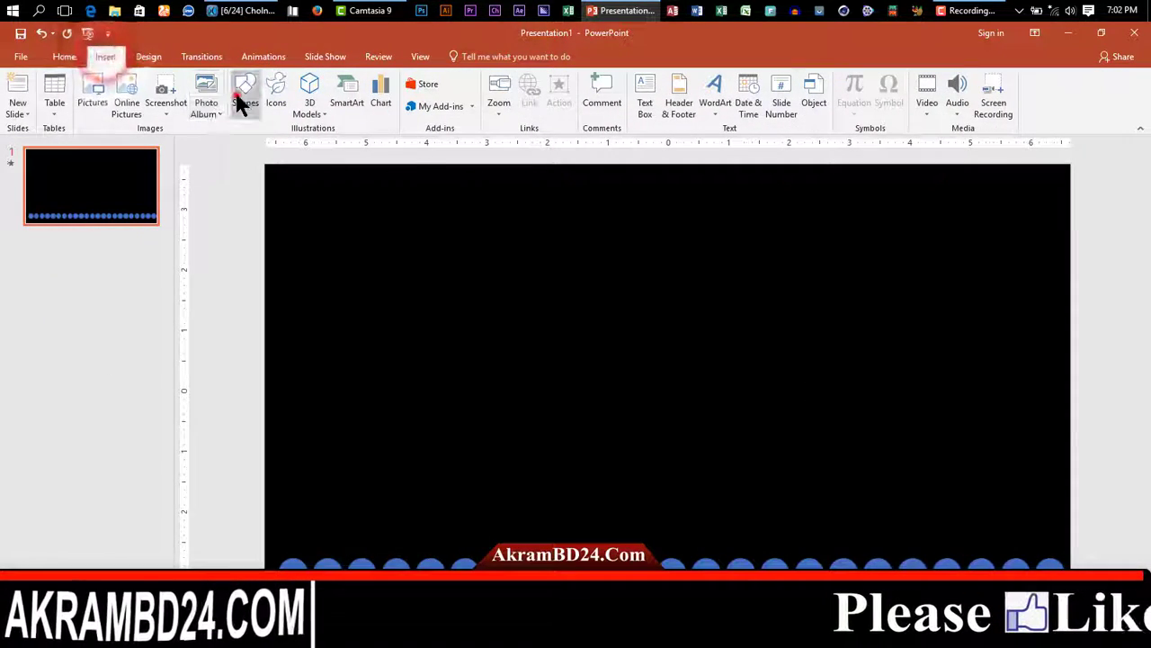
{"action": "left_click", "coordinate": [245, 102]}
{"action": "left_click", "coordinate": [280, 144]}
{"action": "left_click_drag", "start_coordinate": [266, 165], "coordinate": [1058, 611]}
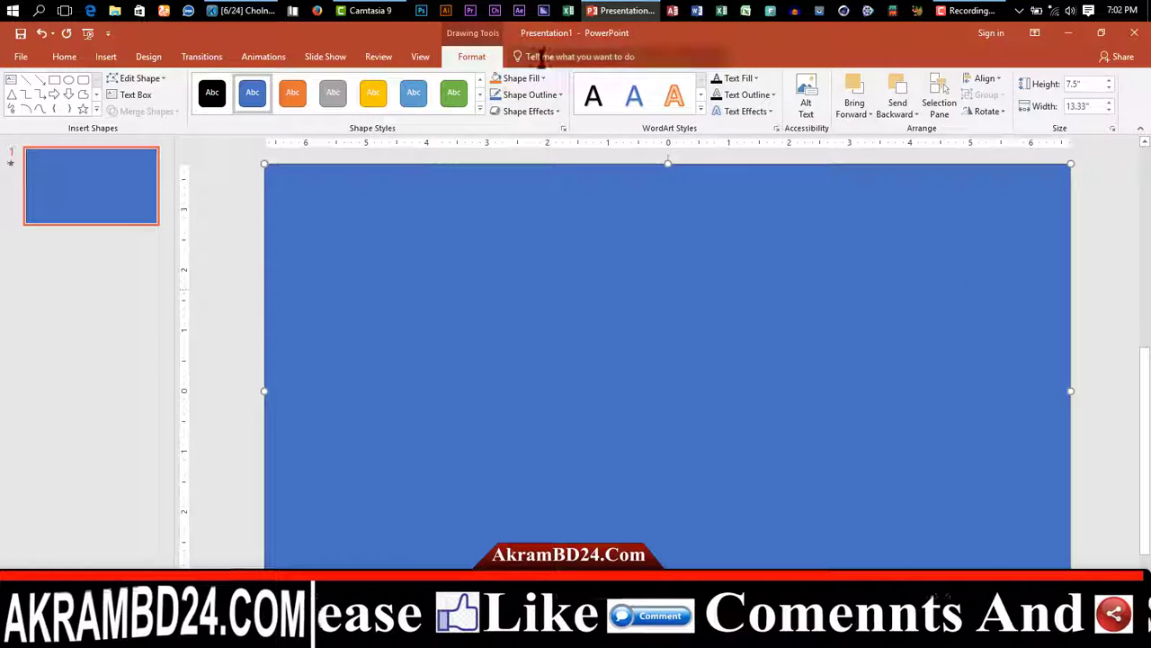
{"action": "left_click", "coordinate": [544, 95]}
{"action": "left_click", "coordinate": [522, 227]}
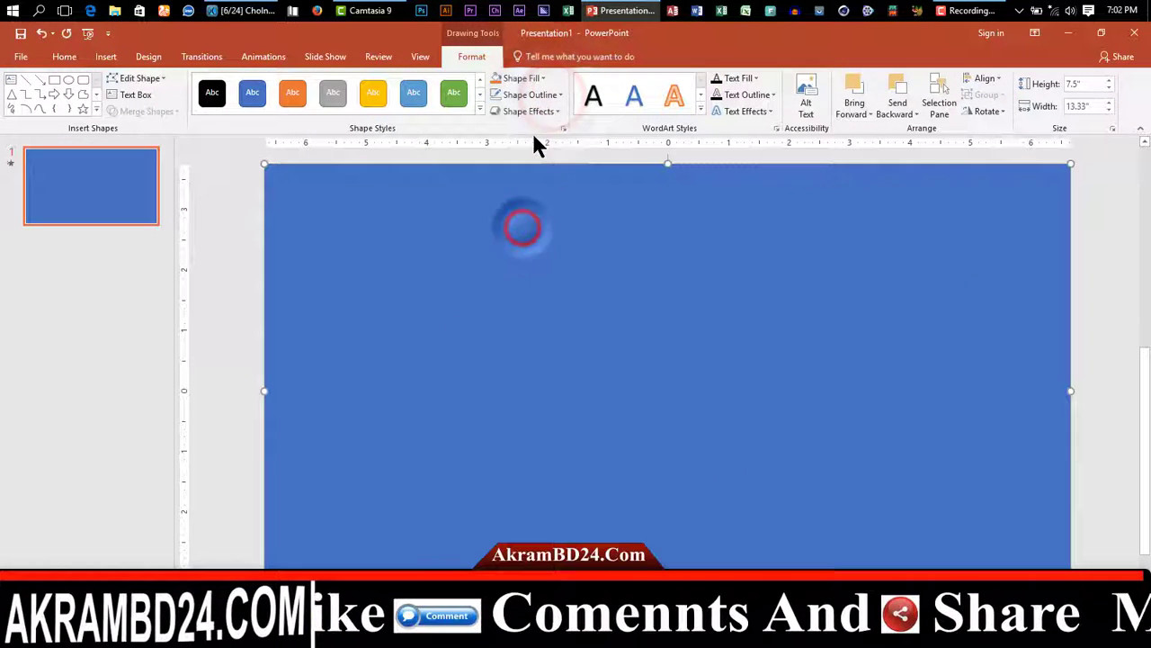
Fill the rectangle with the brown marble texture
{"action": "left_click", "coordinate": [544, 79]}
{"action": "mouse_move", "coordinate": [547, 291]}
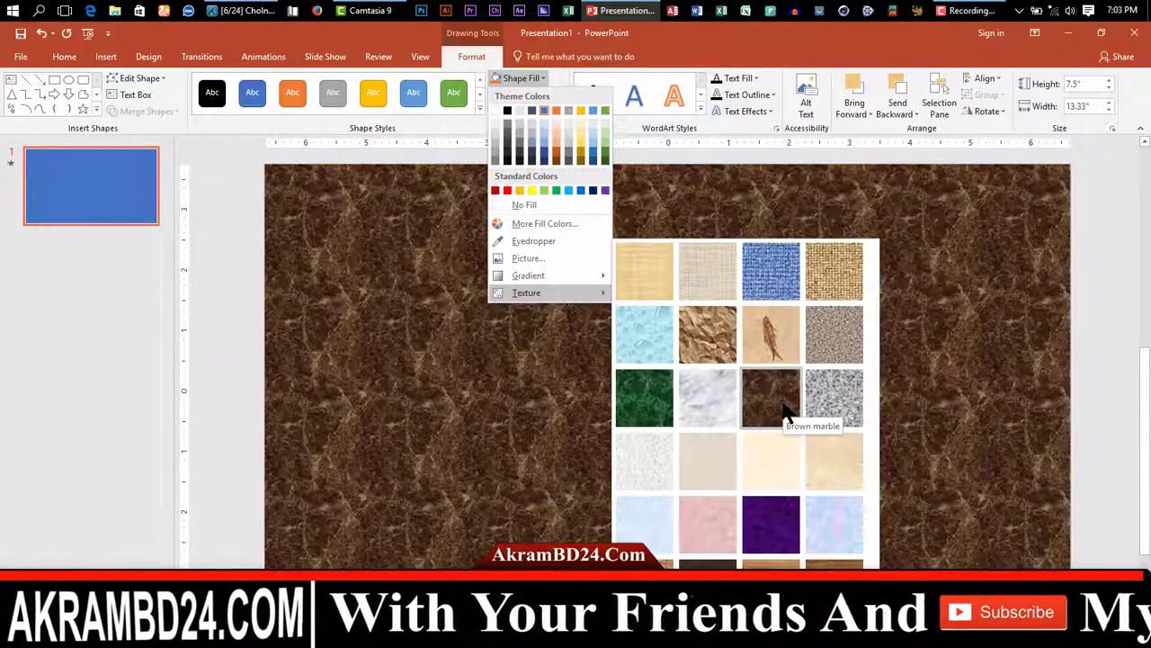
{"action": "left_click", "coordinate": [784, 412]}
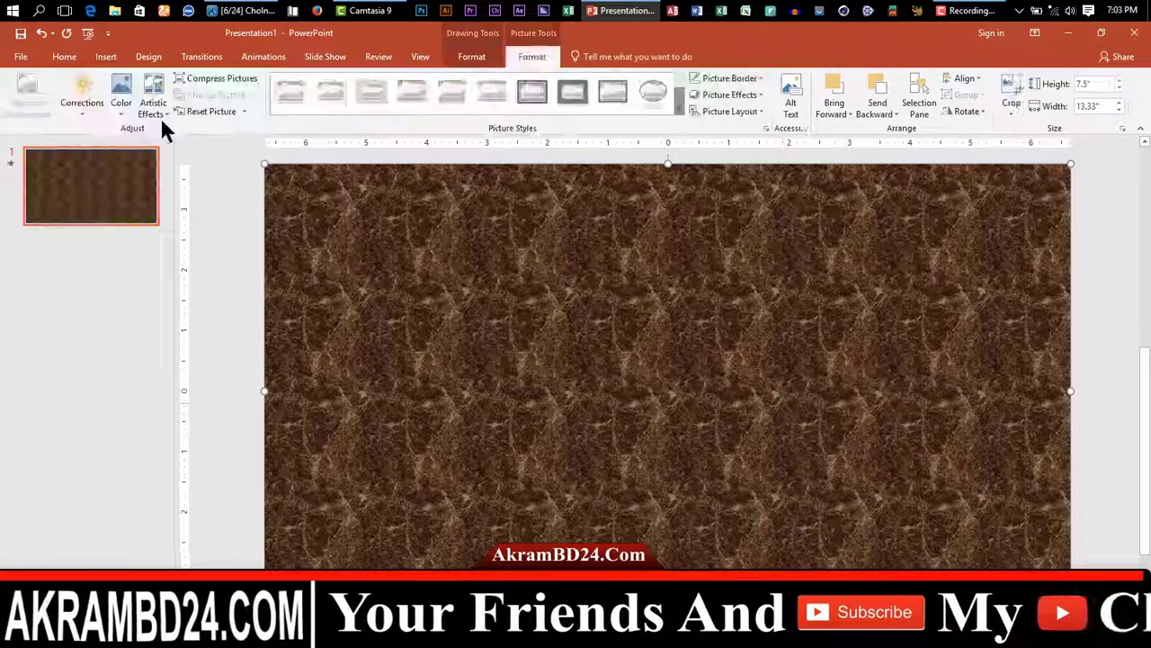
Darken the marble texture with the Brightness -40%, Contrast -20% correction preset
{"action": "left_click", "coordinate": [80, 108]}
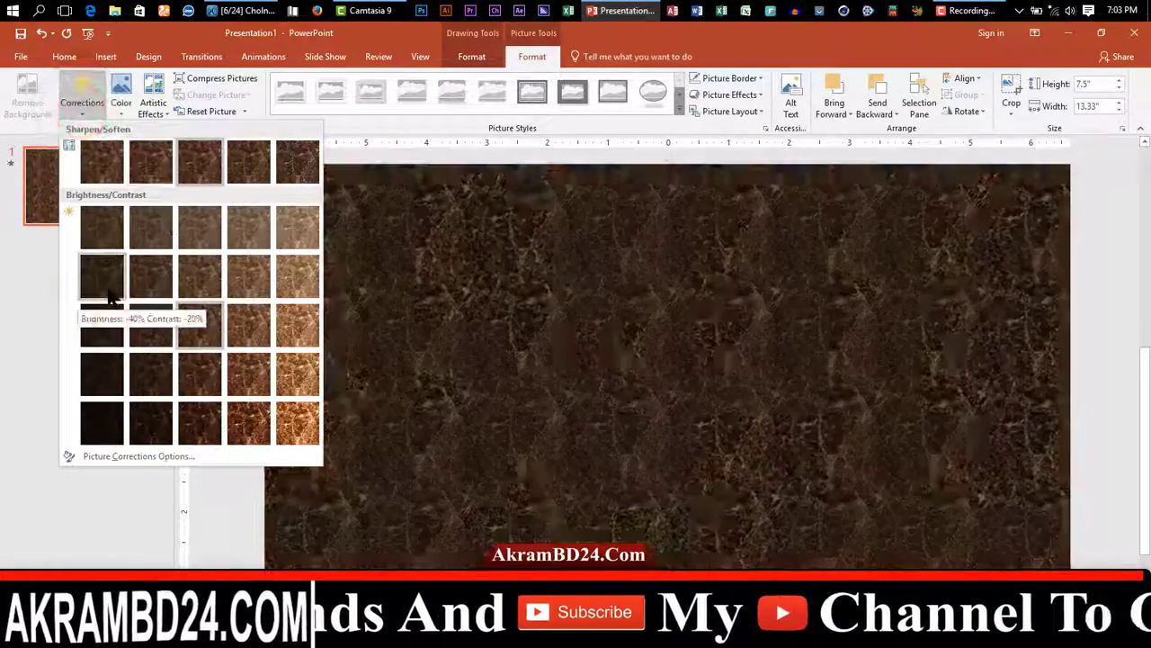
{"action": "left_click", "coordinate": [145, 373]}
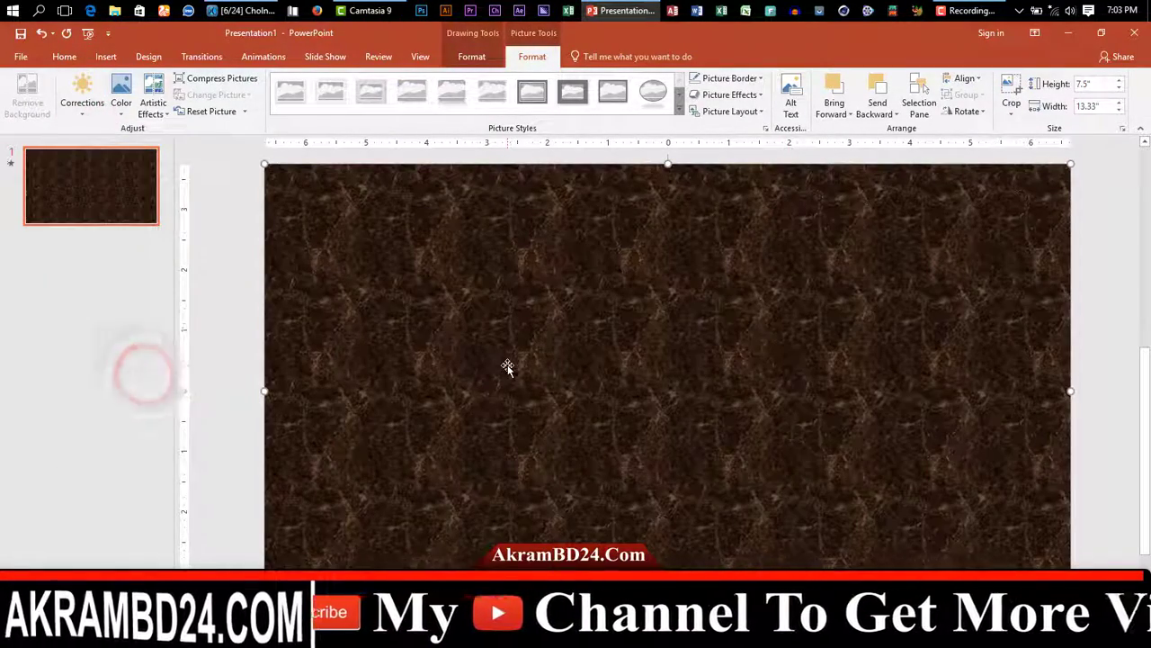
{"action": "scroll", "coordinate": [514, 364], "scroll_direction": "down", "scroll_amount": 8, "text": "ctrl"}
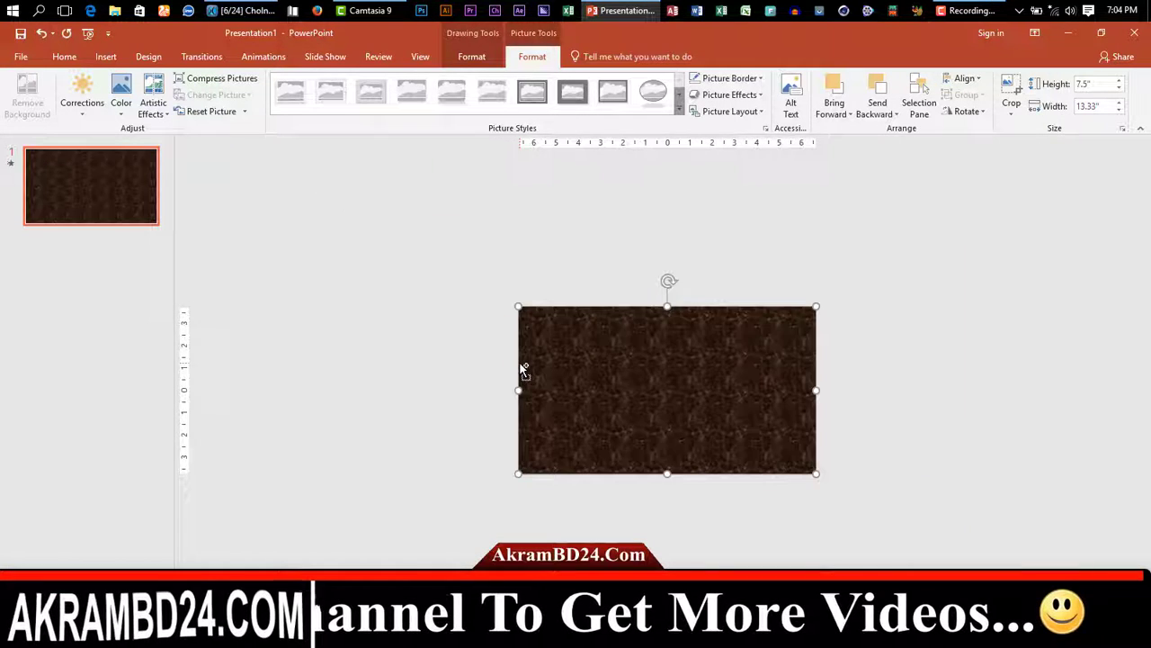
{"action": "scroll", "coordinate": [565, 368], "scroll_direction": "down", "scroll_amount": 4, "text": "ctrl"}
{"action": "scroll", "coordinate": [565, 368], "scroll_direction": "up", "scroll_amount": 4, "text": "ctrl"}
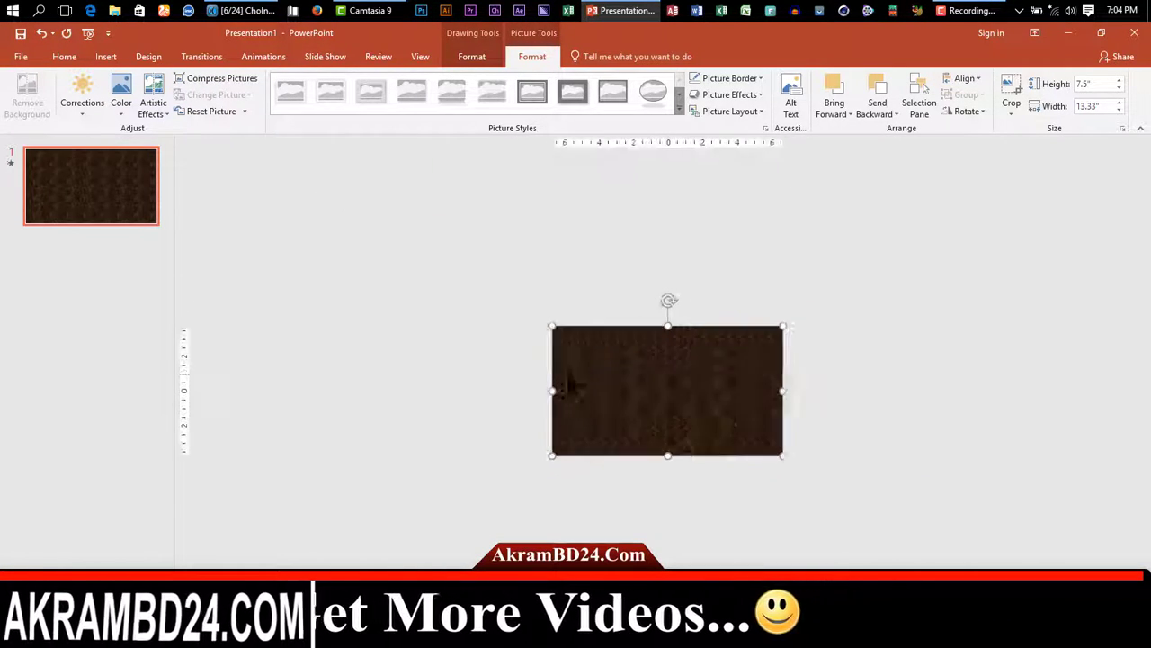
Duplicate the textured picture several times, placing the copies end to end horizontally
{"action": "left_click_drag", "start_coordinate": [706, 414], "coordinate": [933, 408]}
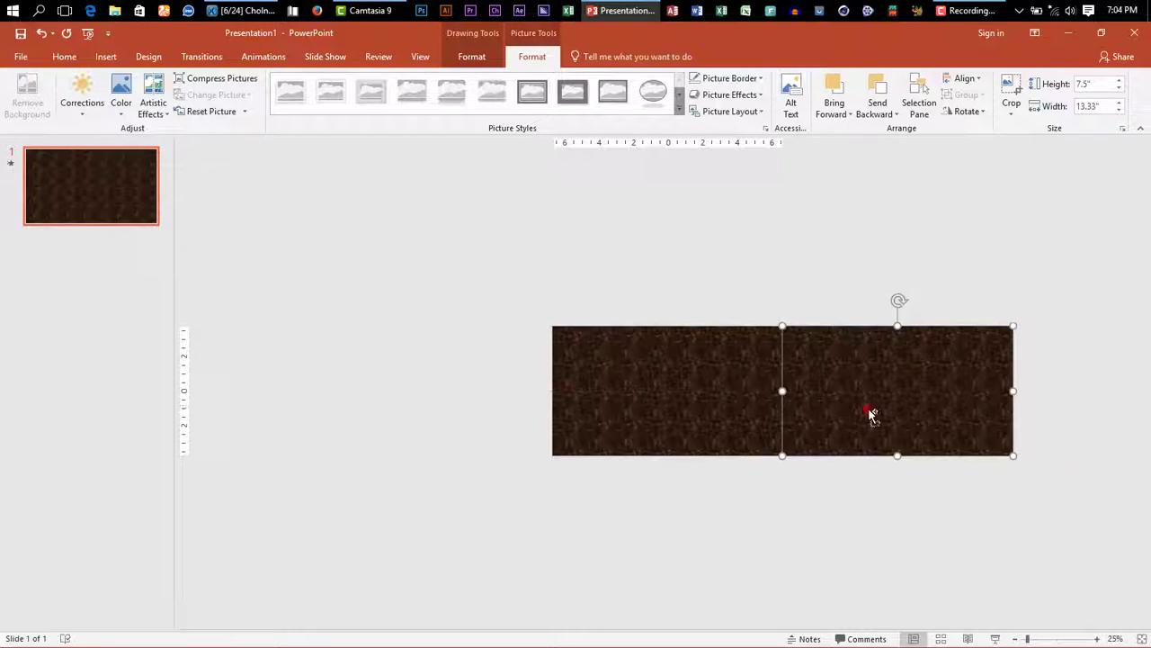
{"action": "left_click_drag", "start_coordinate": [871, 413], "coordinate": [1092, 410]}
{"action": "scroll", "coordinate": [1058, 405], "scroll_direction": "down", "scroll_amount": 3}
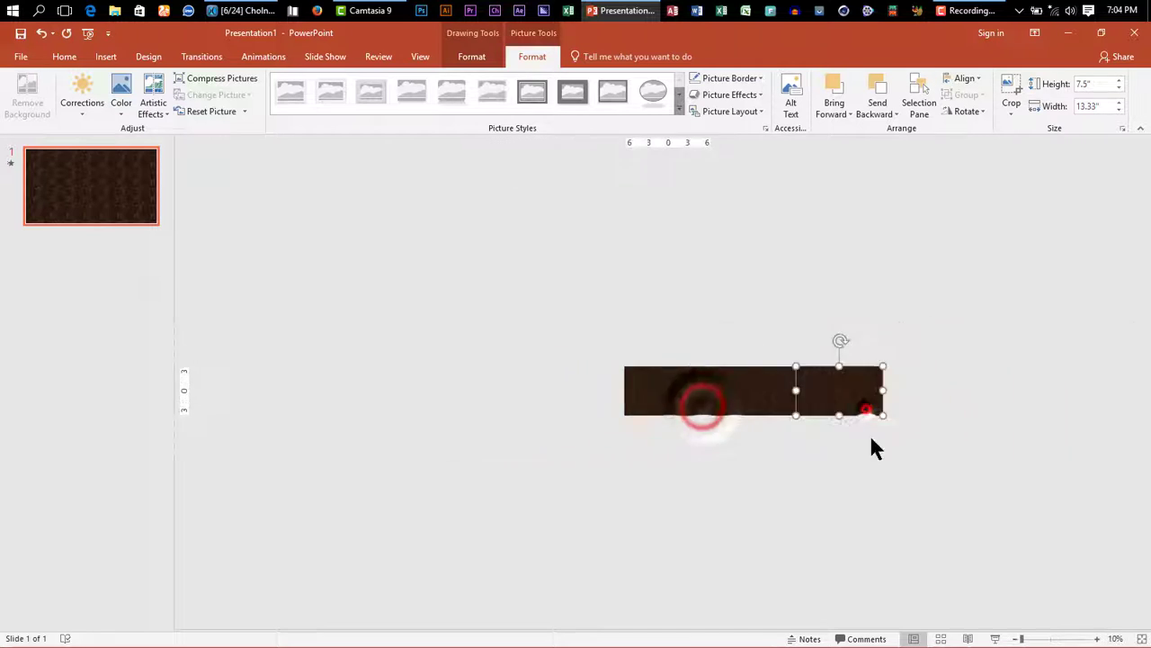
{"action": "left_click_drag", "start_coordinate": [866, 410], "coordinate": [1084, 388]}
{"action": "left_click_drag", "start_coordinate": [666, 391], "coordinate": [243, 403]}
Select all eight picture copies across the strip together
{"action": "left_click", "coordinate": [473, 393], "text": "shift"}
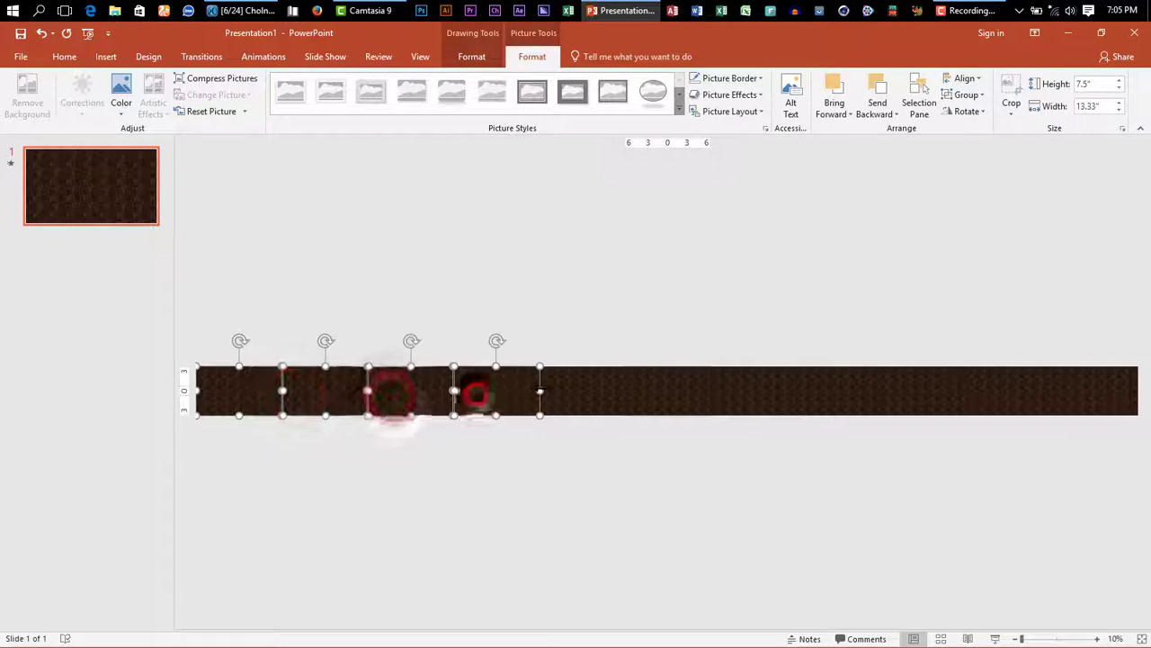
{"action": "left_click", "coordinate": [570, 394], "text": "shift"}
{"action": "left_click", "coordinate": [656, 391], "text": "shift"}
{"action": "left_click", "coordinate": [737, 394], "text": "shift"}
{"action": "left_click", "coordinate": [825, 395], "text": "shift"}
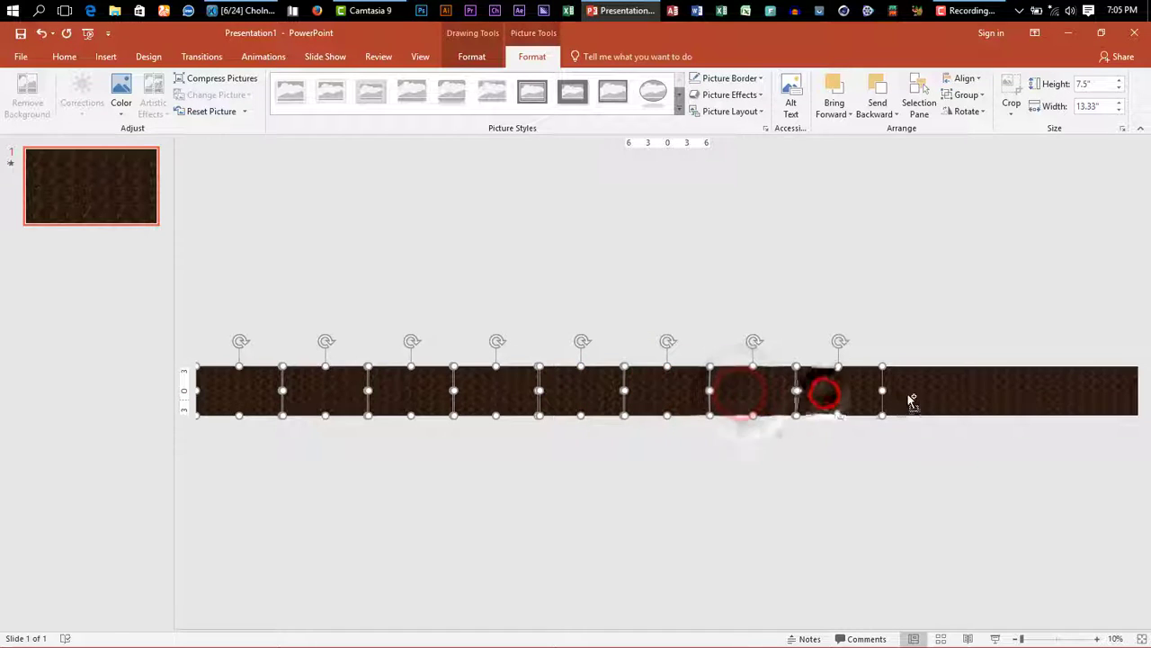
{"action": "left_click", "coordinate": [905, 393], "text": "shift"}
{"action": "left_click", "coordinate": [1005, 393], "text": "shift"}
{"action": "left_click", "coordinate": [1071, 392], "text": "shift"}
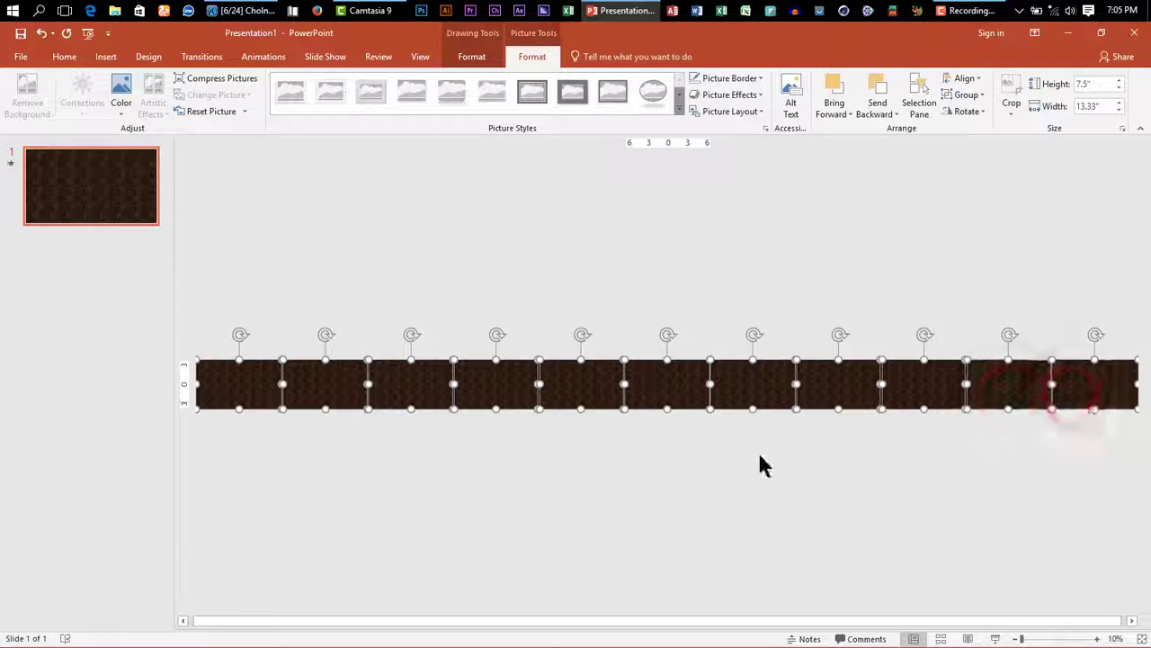
Group the picture copies, send the group to back, and align its right end with the slide
{"action": "right_click", "coordinate": [569, 394]}
{"action": "mouse_move", "coordinate": [625, 477]}
{"action": "left_click", "coordinate": [710, 474]}
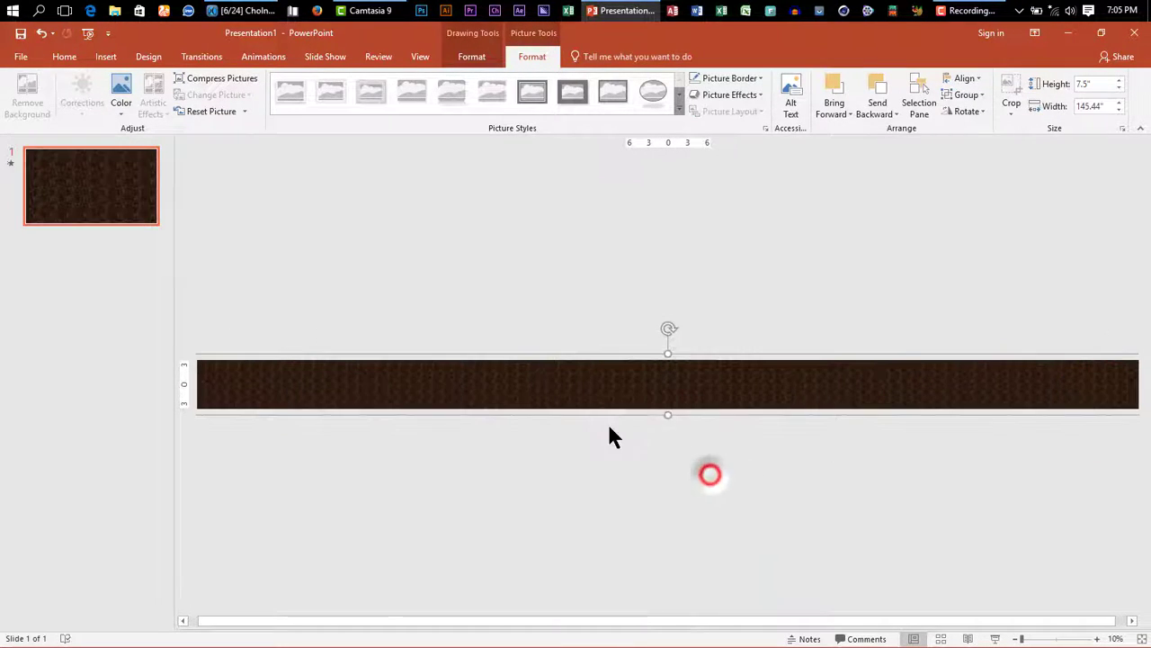
{"action": "right_click", "coordinate": [592, 381]}
{"action": "mouse_move", "coordinate": [694, 498]}
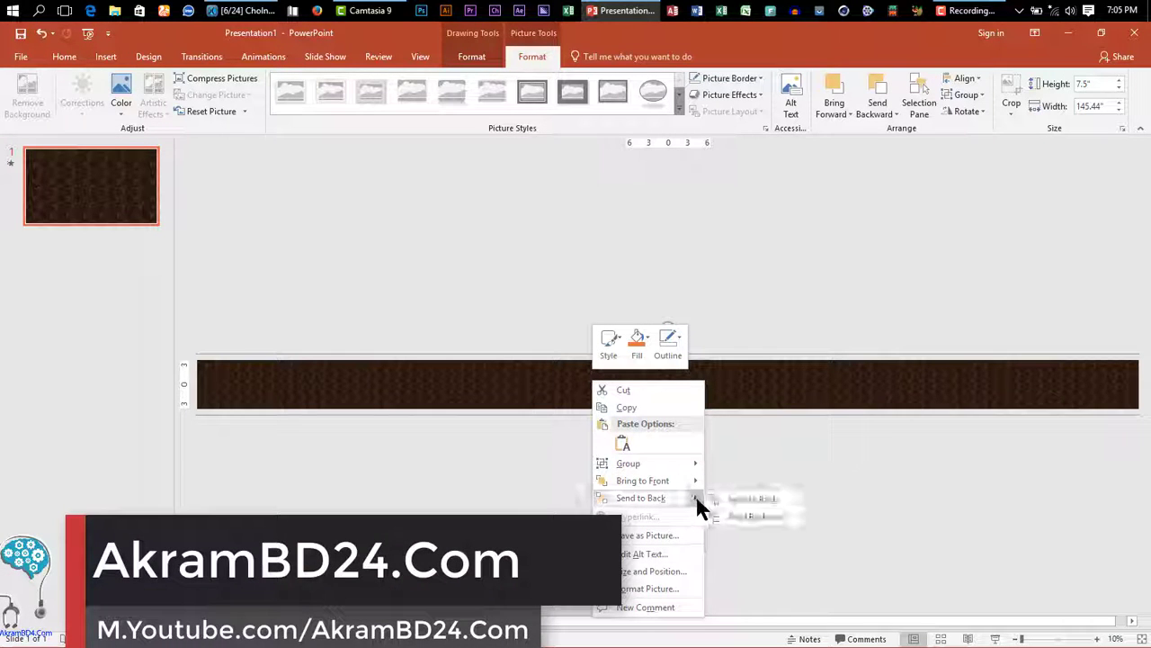
{"action": "left_click", "coordinate": [764, 501]}
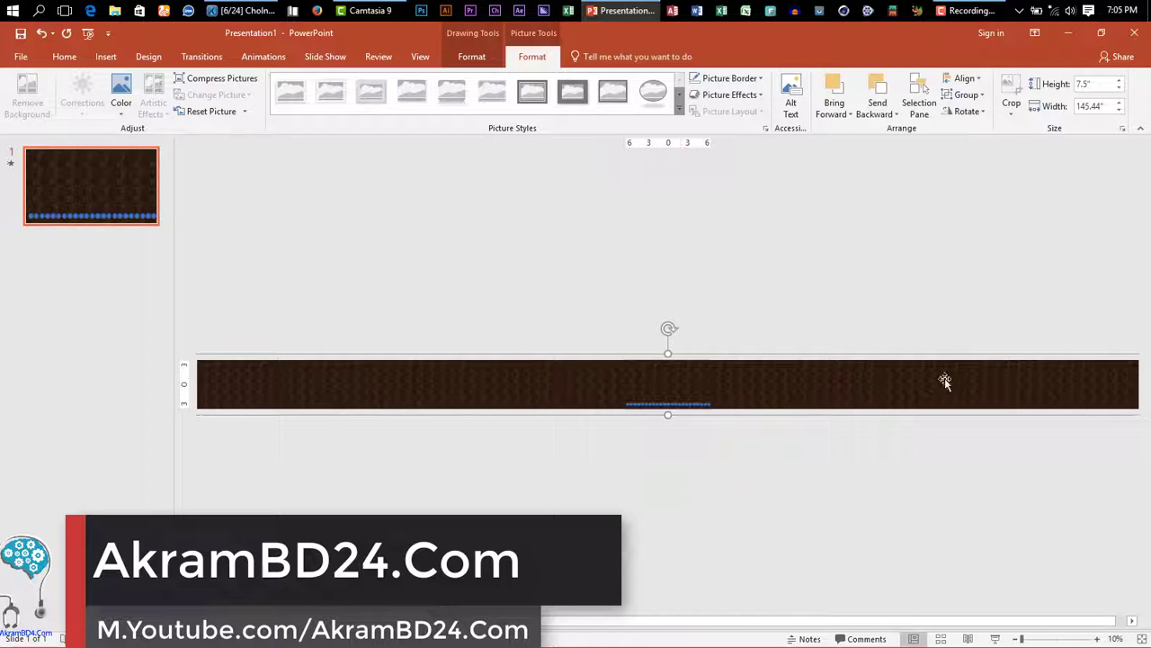
{"action": "mouse_move", "coordinate": [964, 388]}
{"action": "left_mouse_down"}
{"action": "mouse_move", "coordinate": [578, 402]}
{"action": "mouse_move", "coordinate": [531, 393]}
{"action": "left_mouse_up"}
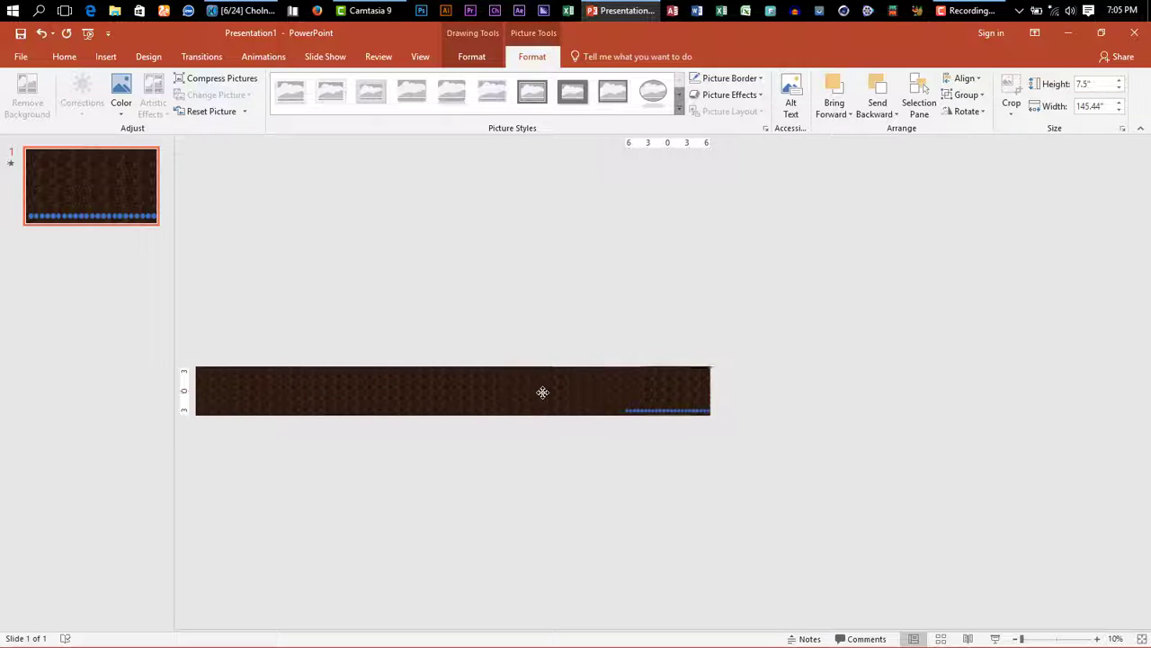
{"action": "left_click_drag", "start_coordinate": [542, 392], "coordinate": [549, 390]}
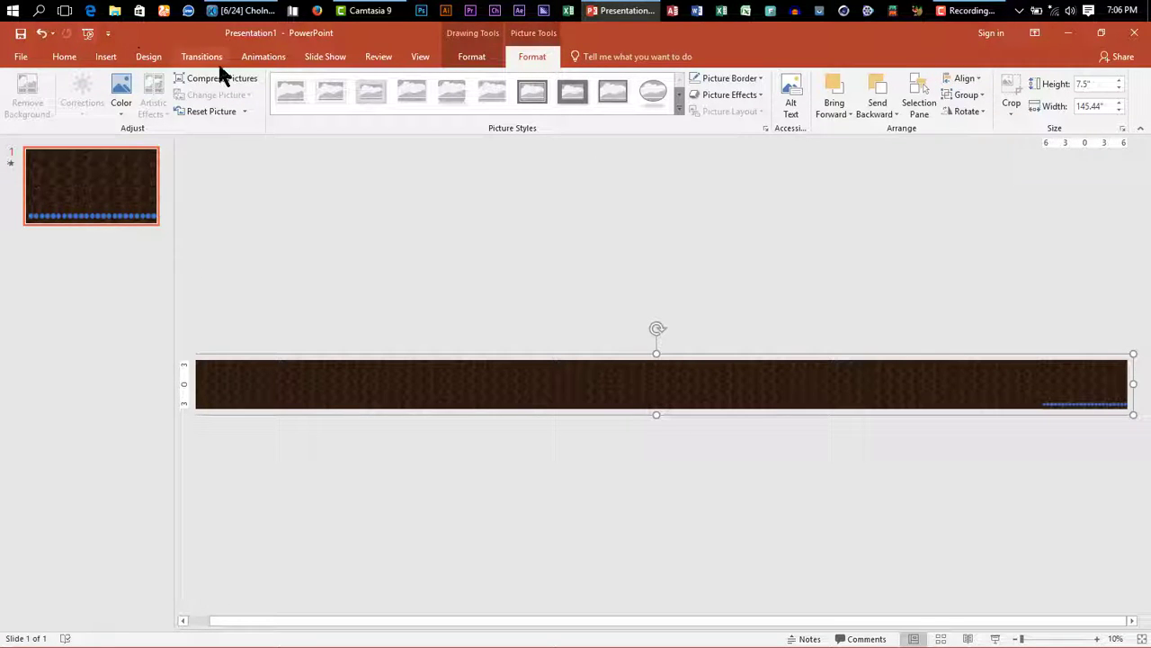
Apply a rightward Lines motion path to the strip and move Group 44 to the top of the Animation Pane
{"action": "left_click", "coordinate": [257, 61]}
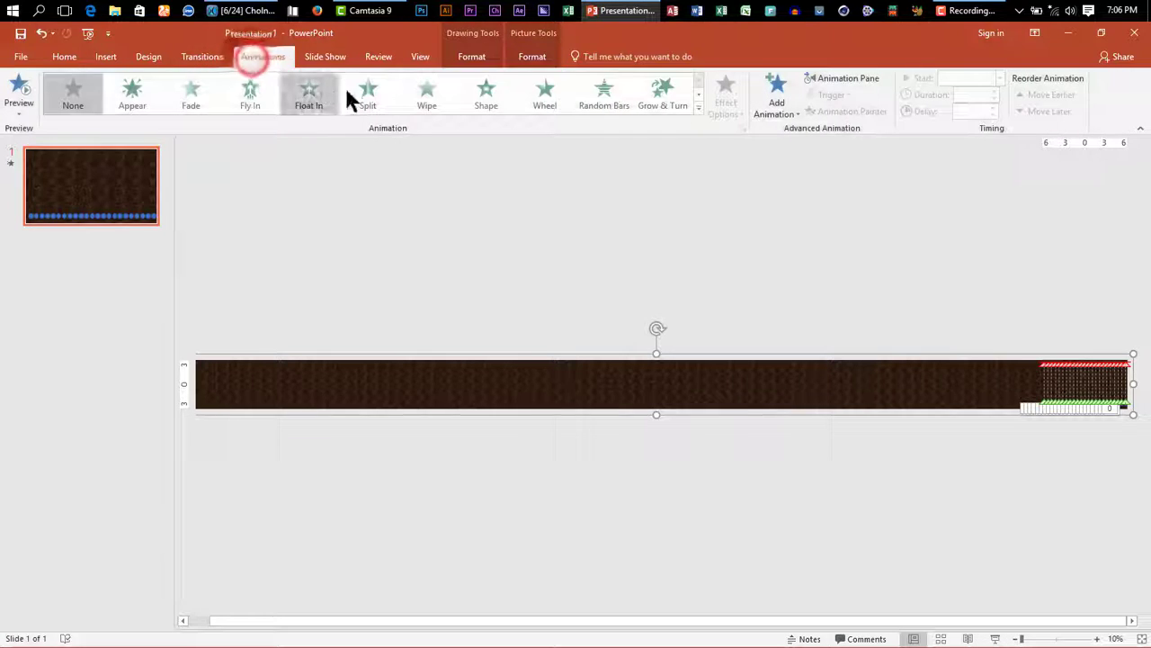
{"action": "left_click", "coordinate": [699, 112]}
{"action": "left_click", "coordinate": [82, 459]}
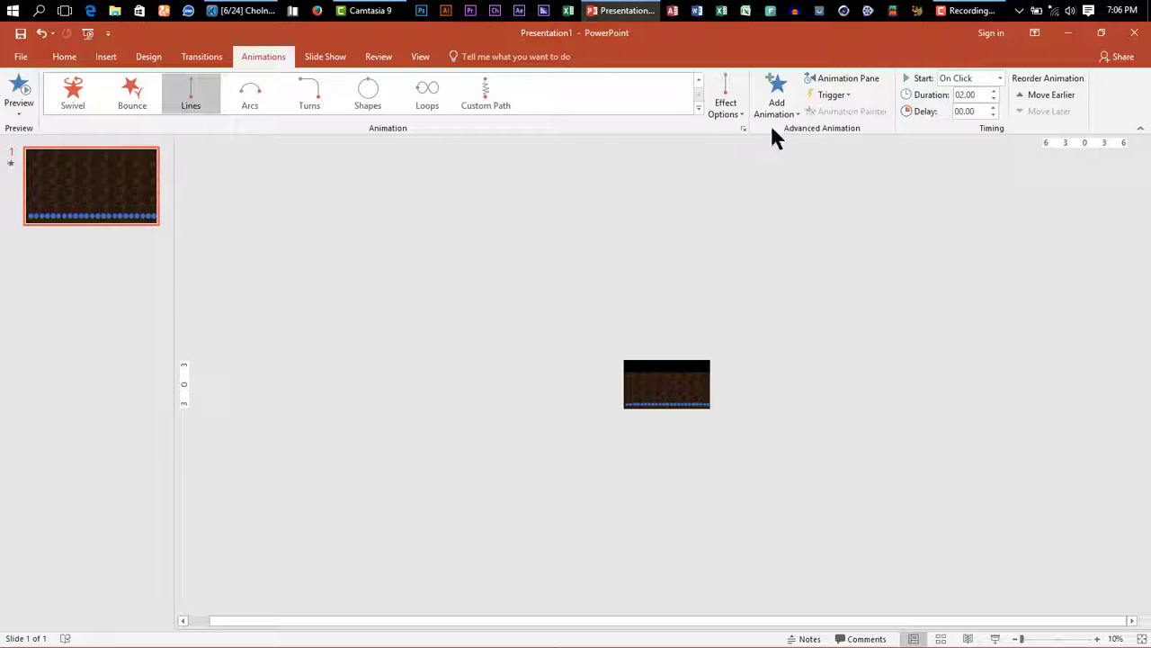
{"action": "left_click", "coordinate": [733, 104]}
{"action": "left_click", "coordinate": [748, 220]}
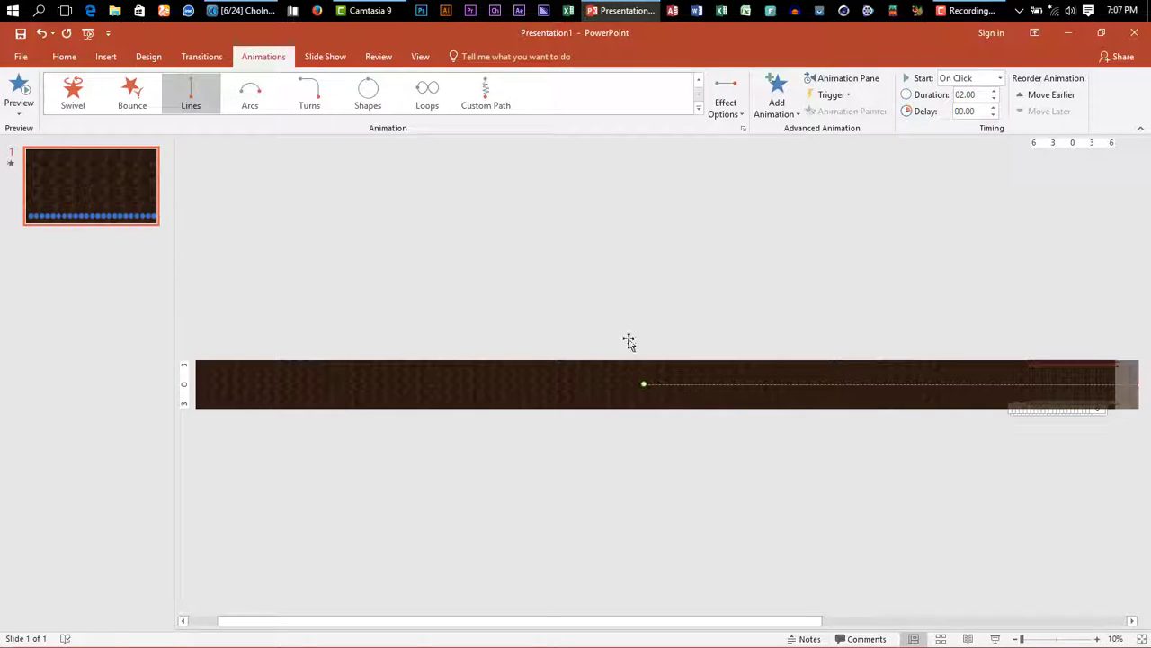
{"action": "left_click", "coordinate": [841, 78]}
{"action": "mouse_move", "coordinate": [915, 597]}
{"action": "left_mouse_down"}
{"action": "mouse_move", "coordinate": [936, 192]}
{"action": "mouse_move", "coordinate": [982, 198]}
{"action": "left_mouse_up"}
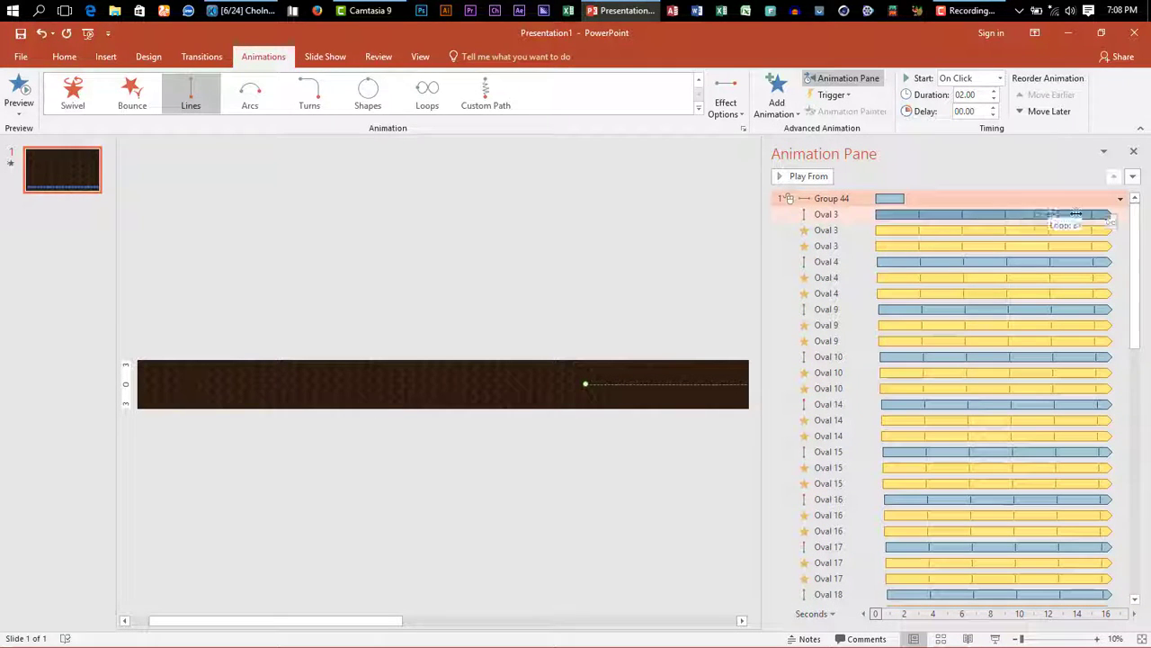
Set Group 44's strip motion to start With Previous, smooth start/end 0, lasting 30 seconds
{"action": "left_click", "coordinate": [1119, 199]}
{"action": "left_click", "coordinate": [1073, 231]}
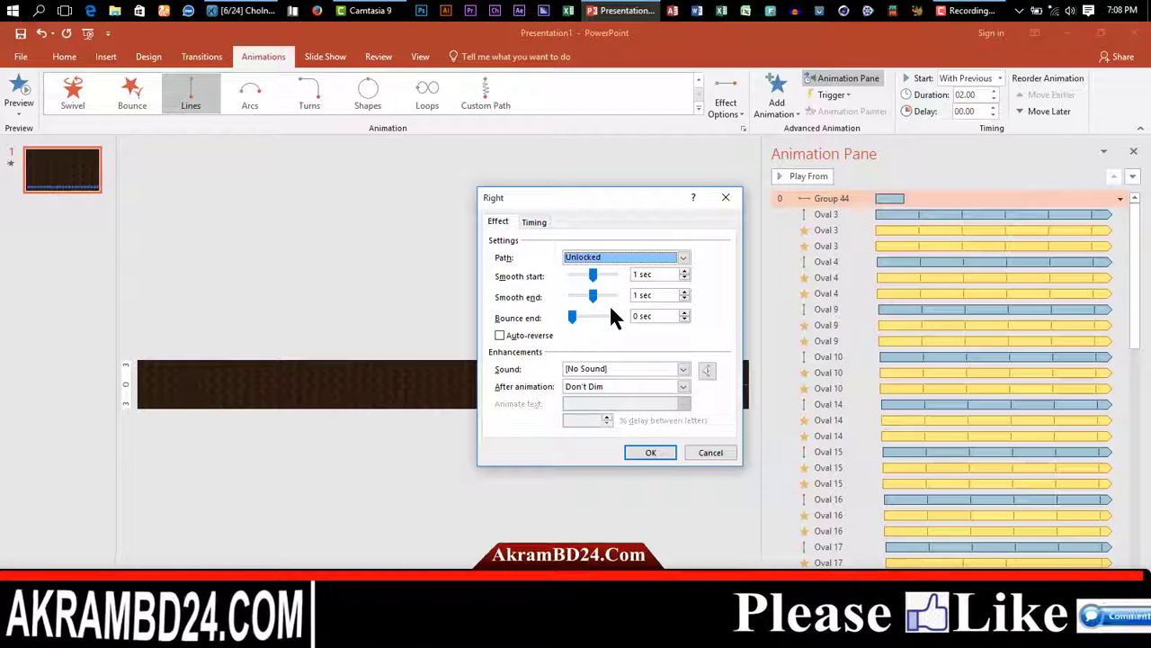
{"action": "left_click_drag", "start_coordinate": [591, 275], "coordinate": [543, 274]}
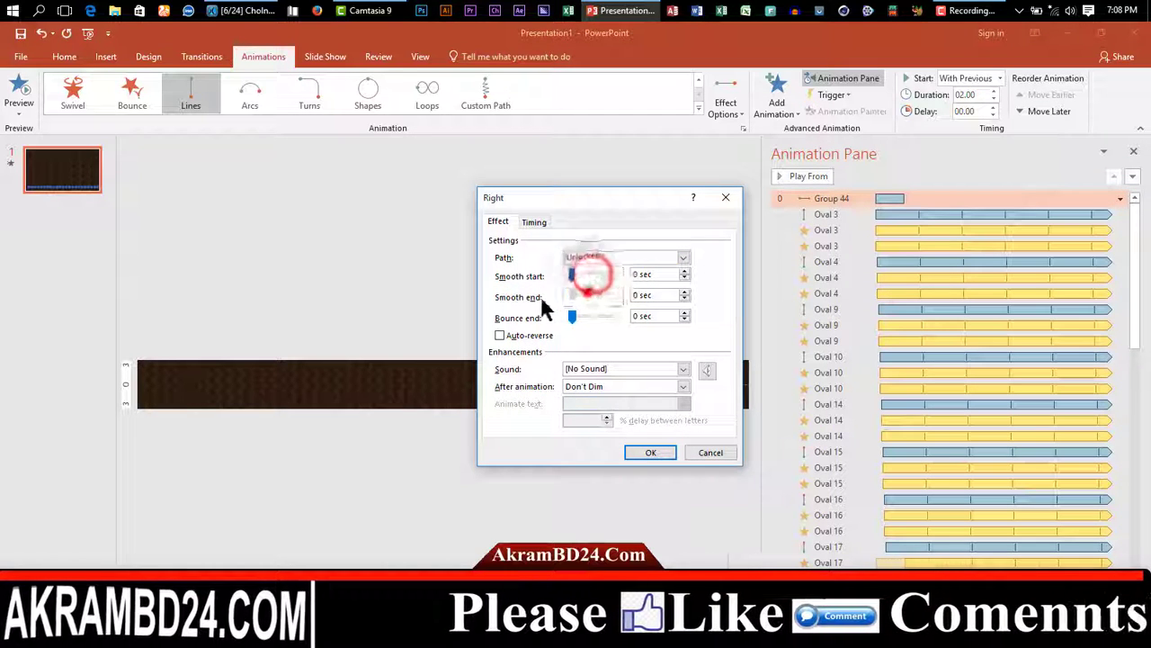
{"action": "left_click", "coordinate": [532, 221]}
{"action": "left_click", "coordinate": [593, 295]}
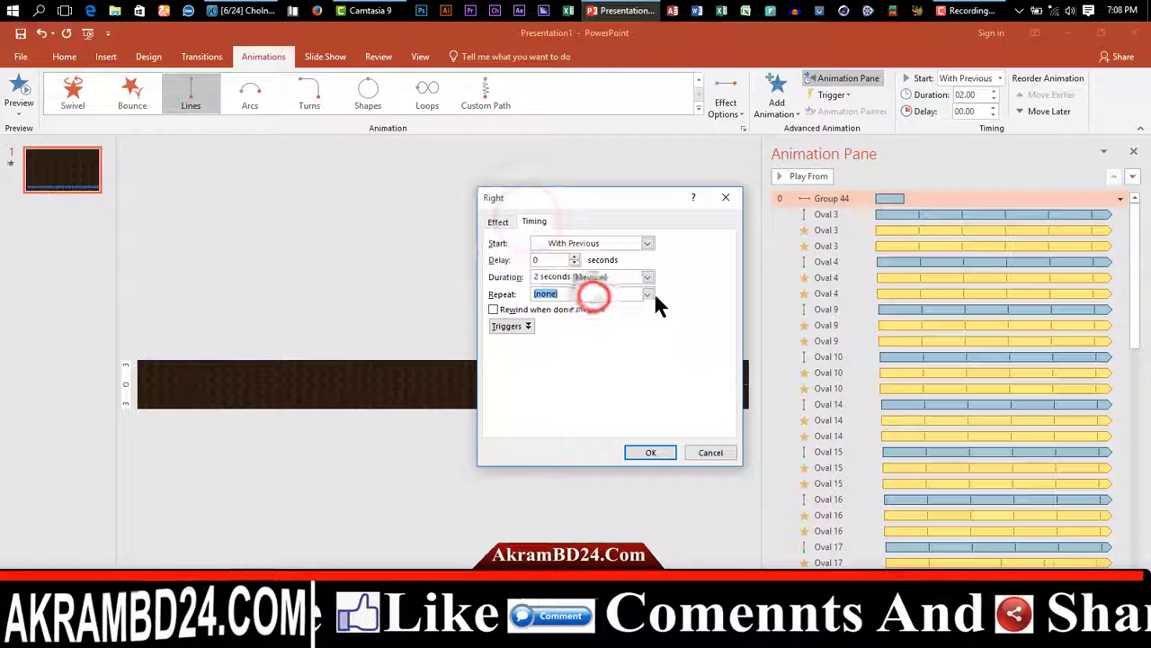
{"action": "left_click", "coordinate": [616, 277]}
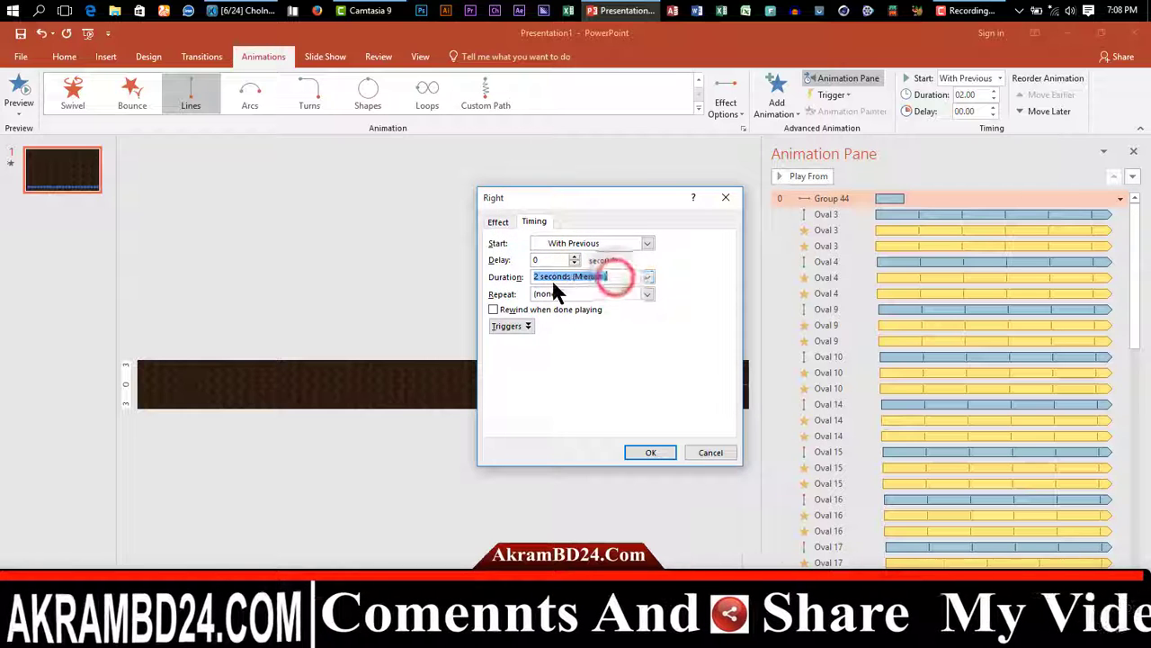
{"action": "type", "text": "30"}
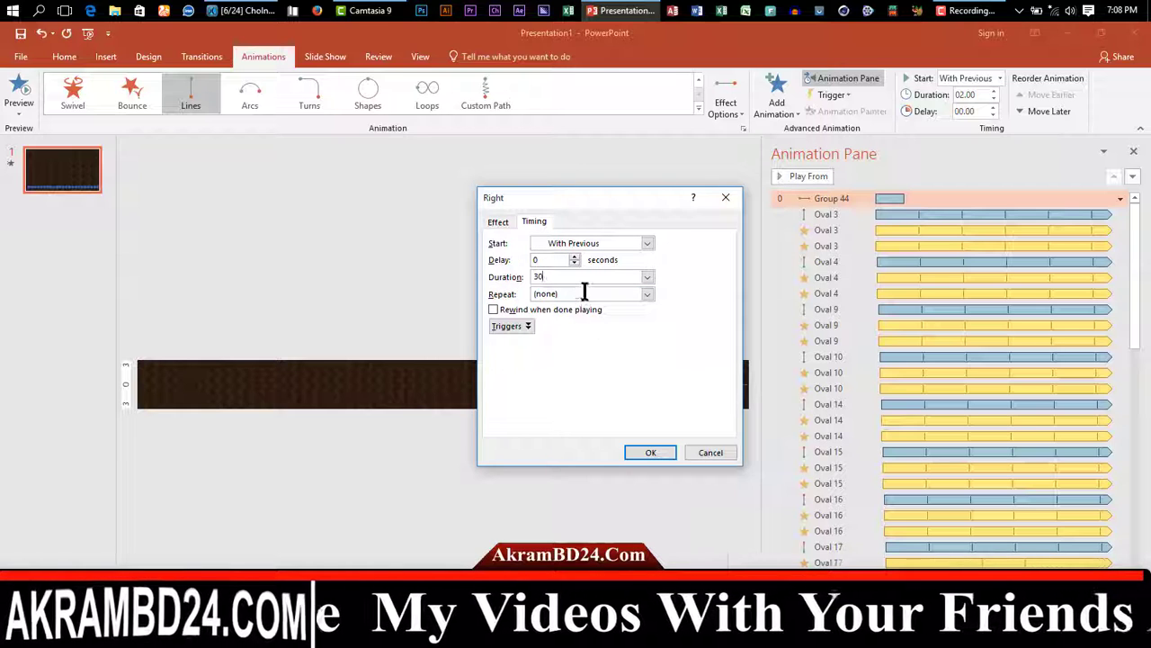
{"action": "left_click", "coordinate": [650, 452]}
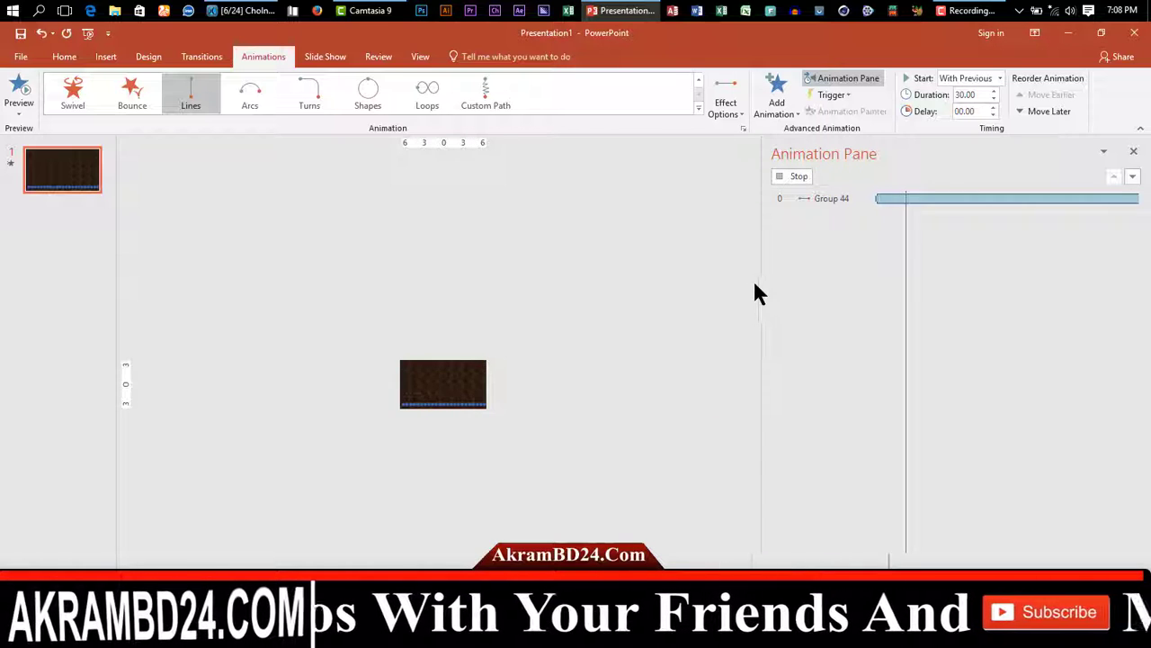
{"action": "left_click", "coordinate": [864, 481]}
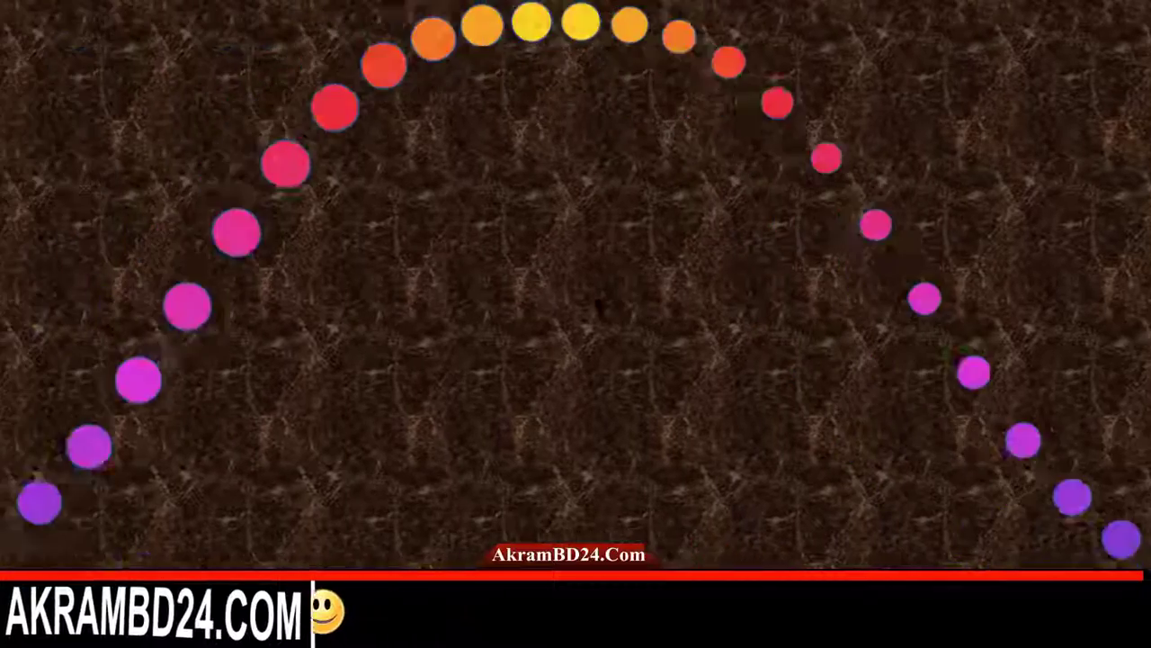
{"action": "right_click", "coordinate": [599, 297]}
{"action": "left_click", "coordinate": [657, 501]}
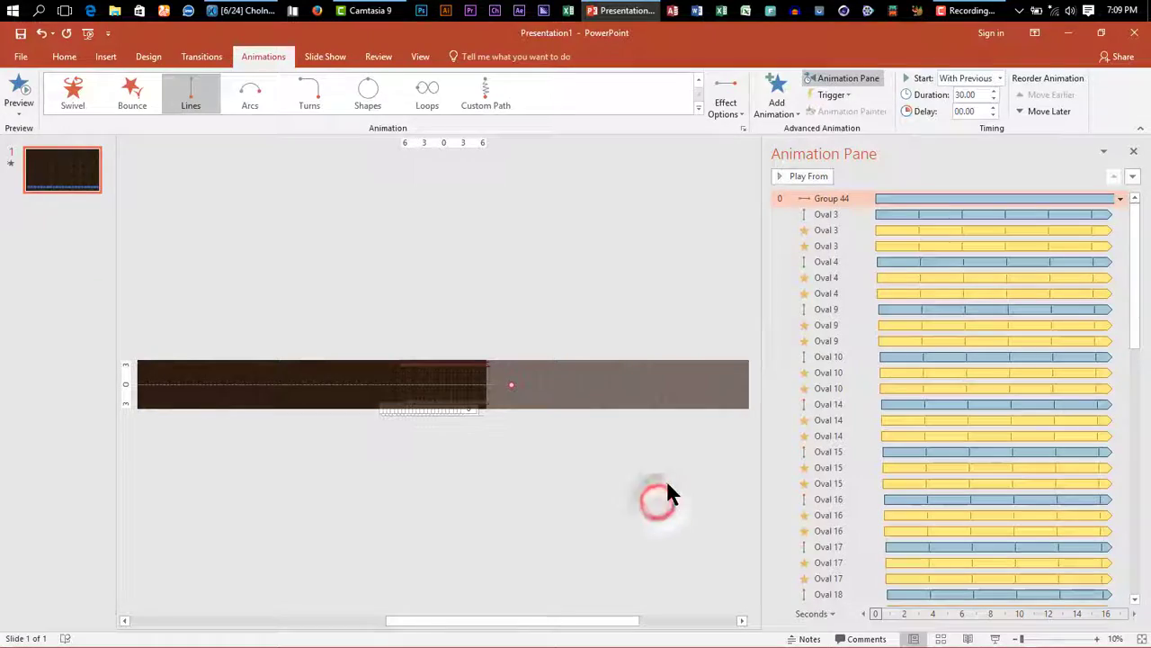
Save the presentation as 'Sinik Animation' on the Desktop
{"action": "left_click", "coordinate": [21, 57]}
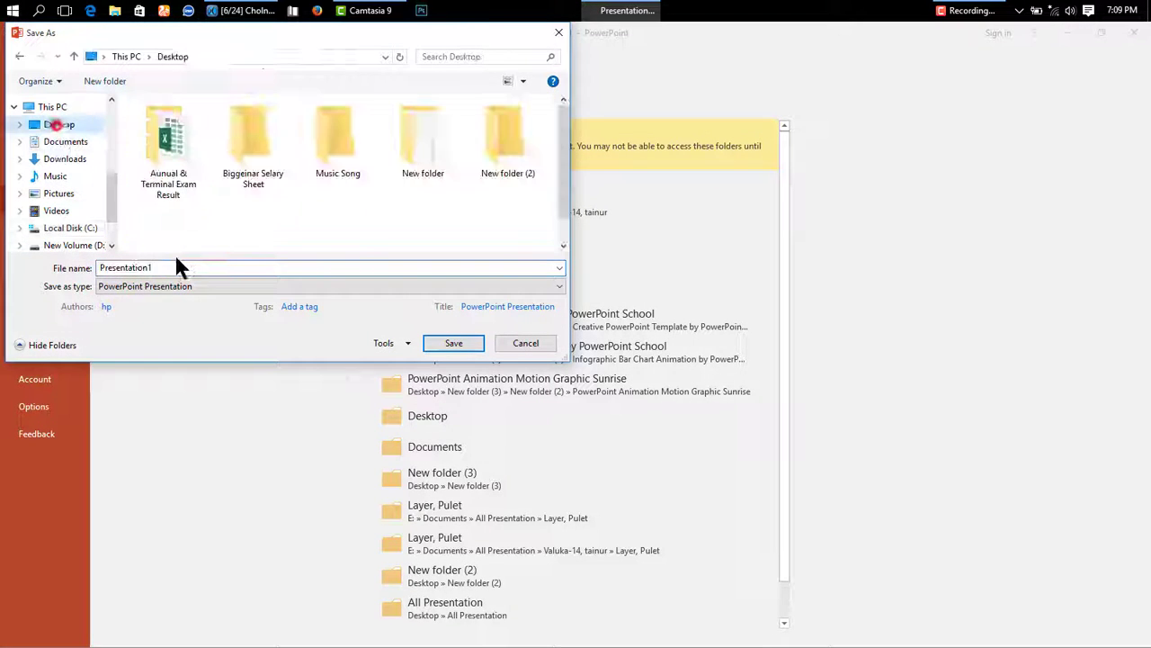
{"action": "type", "text": "Sinik"}
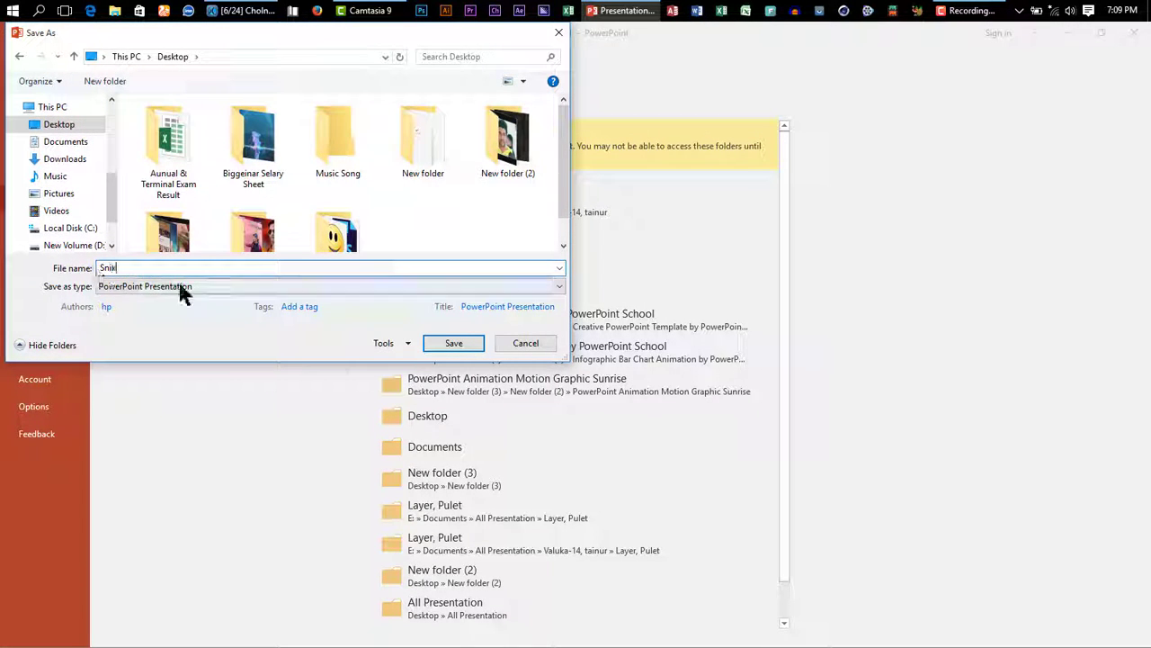
{"action": "type", "text": " A"}
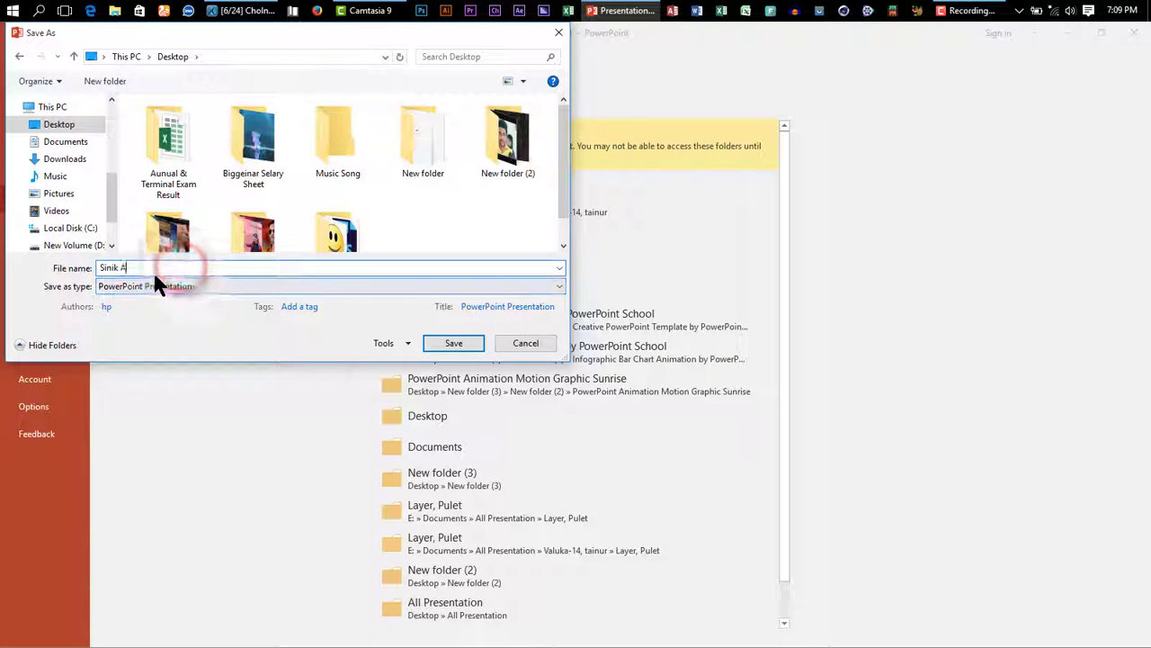
{"action": "type", "text": "nimation"}
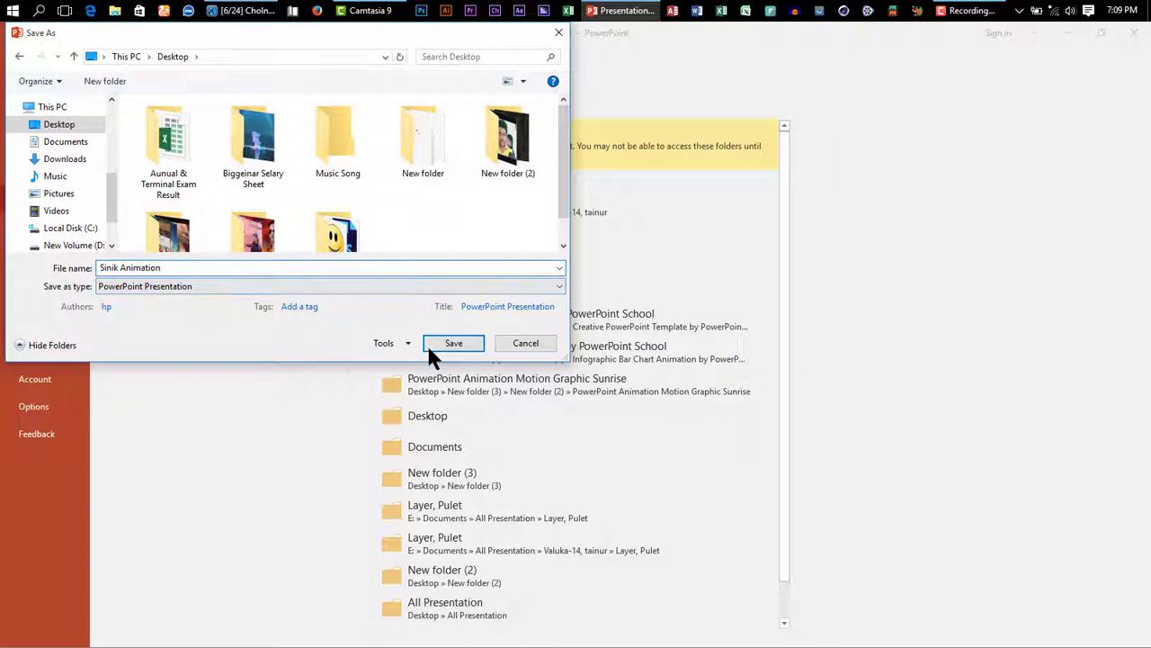
{"action": "left_click", "coordinate": [454, 347]}
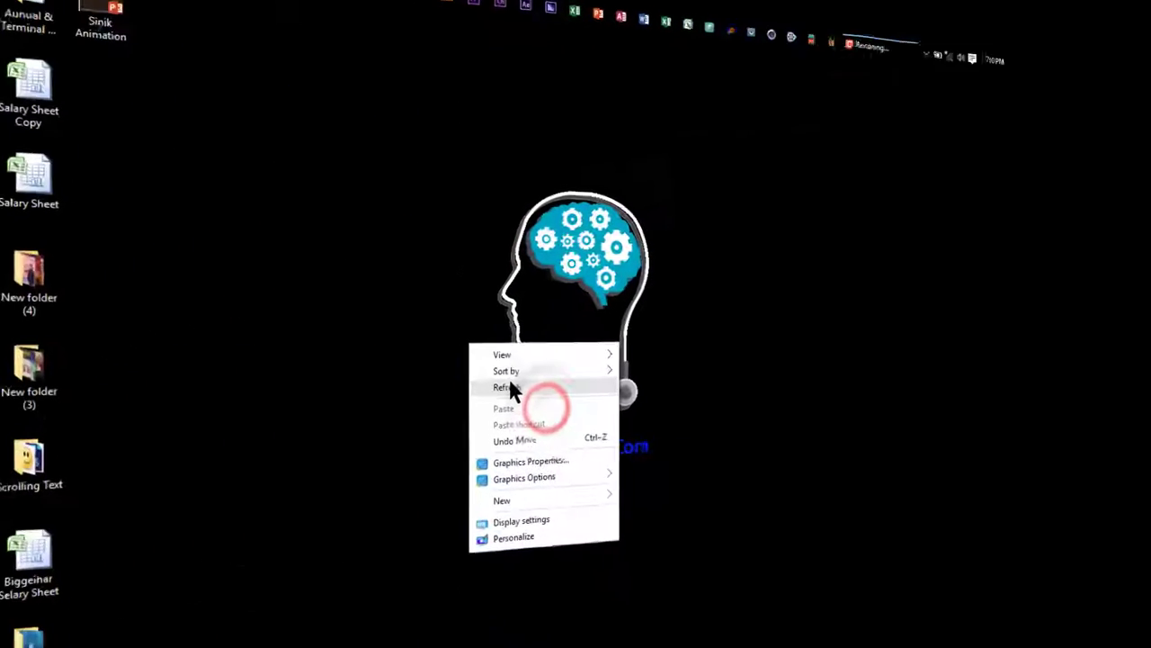
{"action": "left_click", "coordinate": [509, 387]}
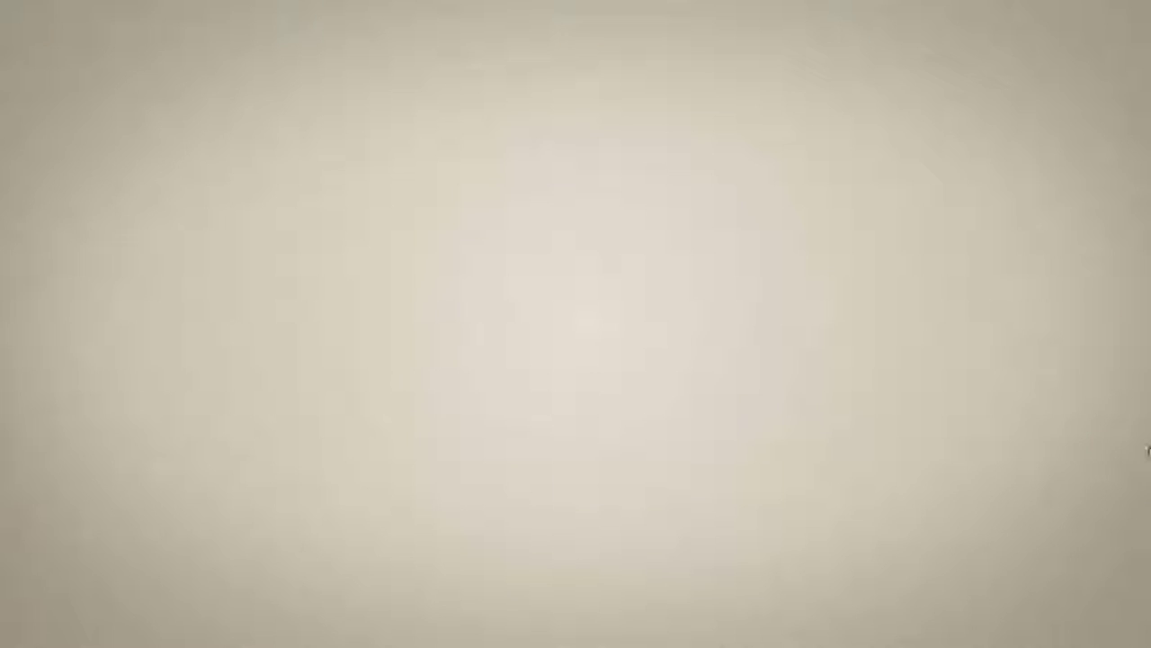